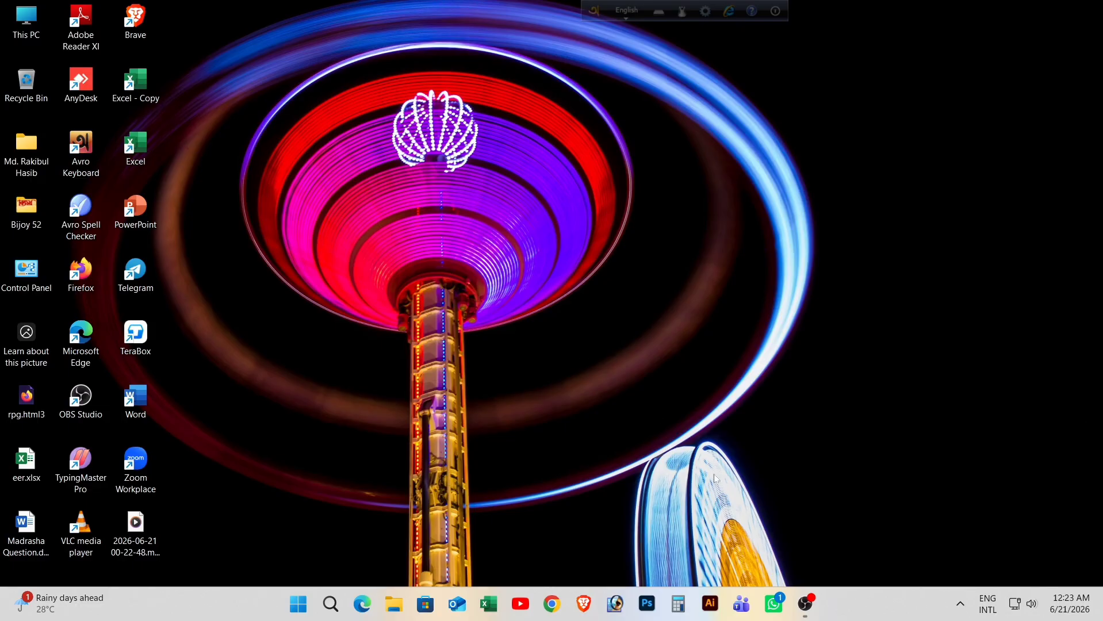
left_click(806, 604)
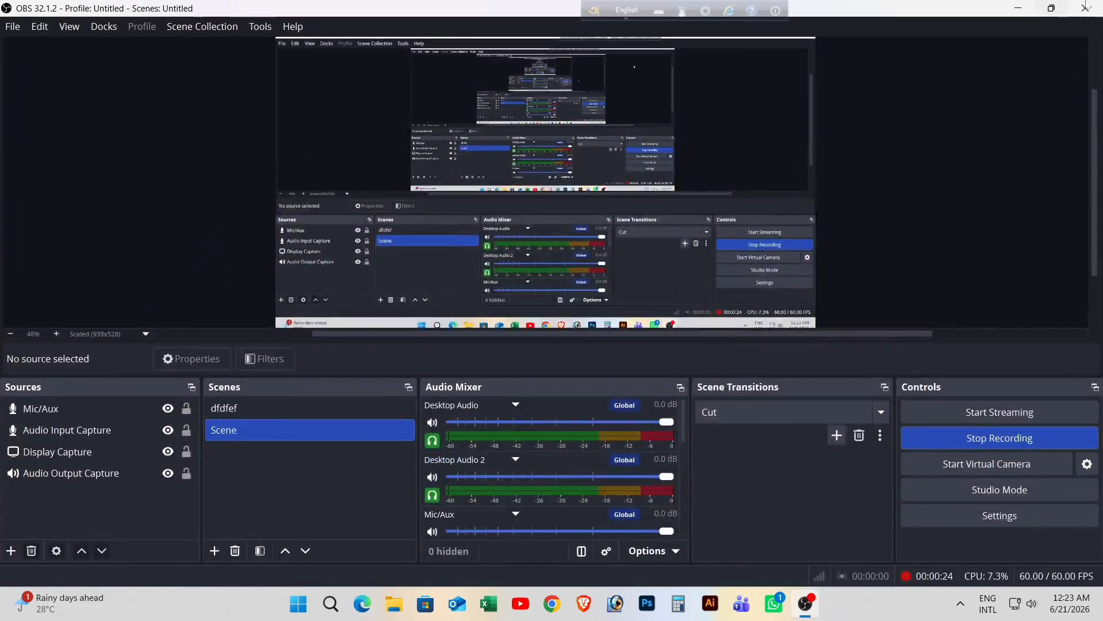
left_click(1018, 8)
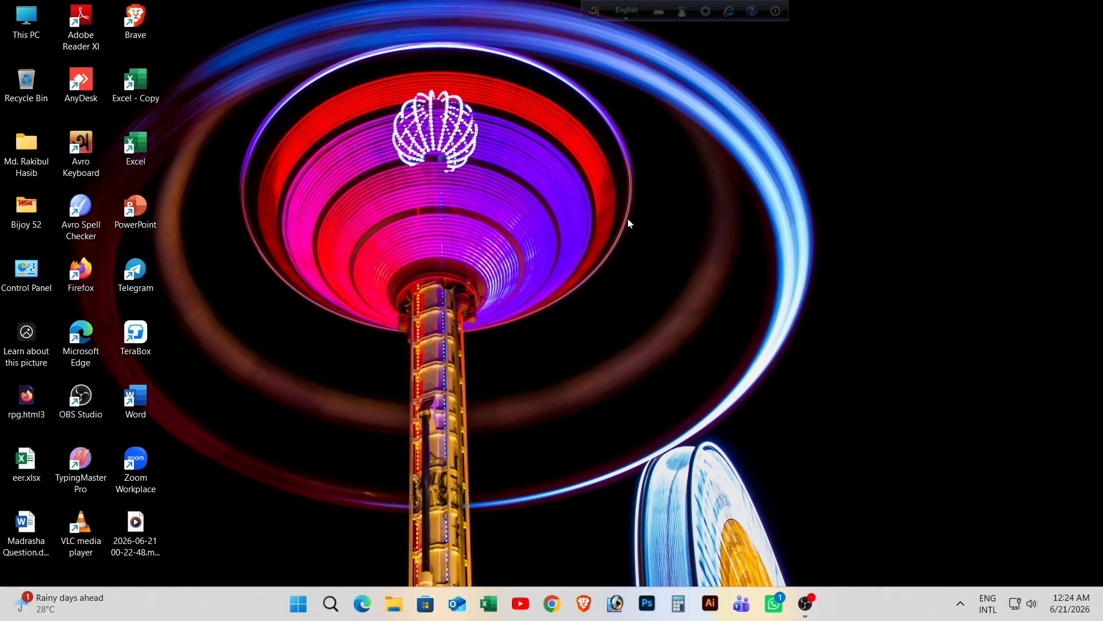
Create a new Microsoft Word document on the desktop, keeping its default file name.
right_click(611, 143)
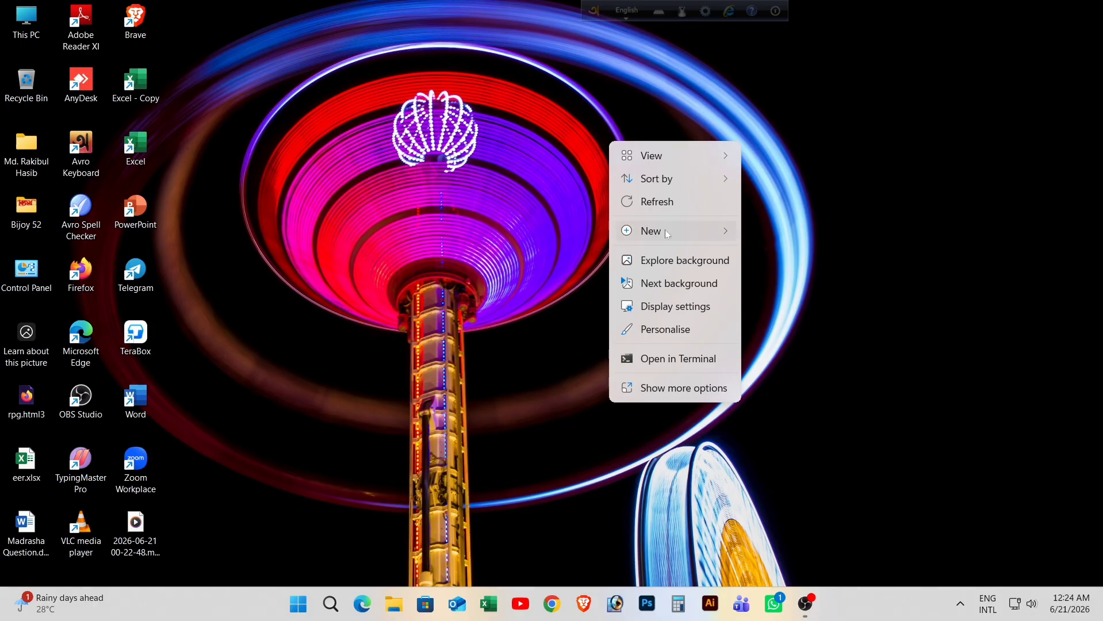
mouse_move(666, 230)
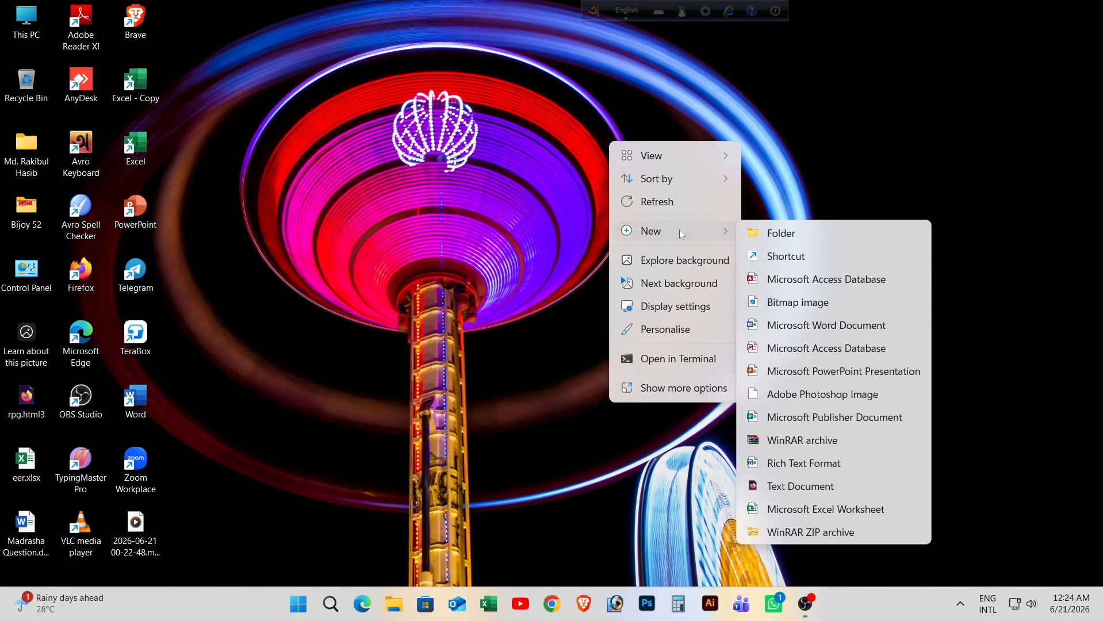
left_click(836, 328)
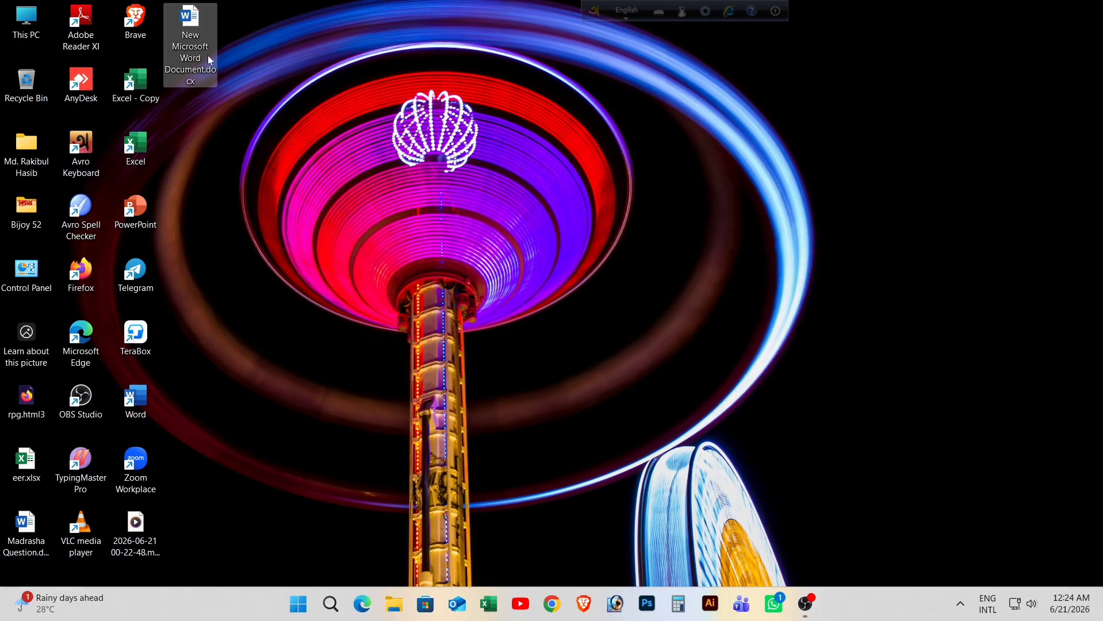
Open the new Word document from its desktop file and close it again, leaving the document empty.
left_click(186, 35)
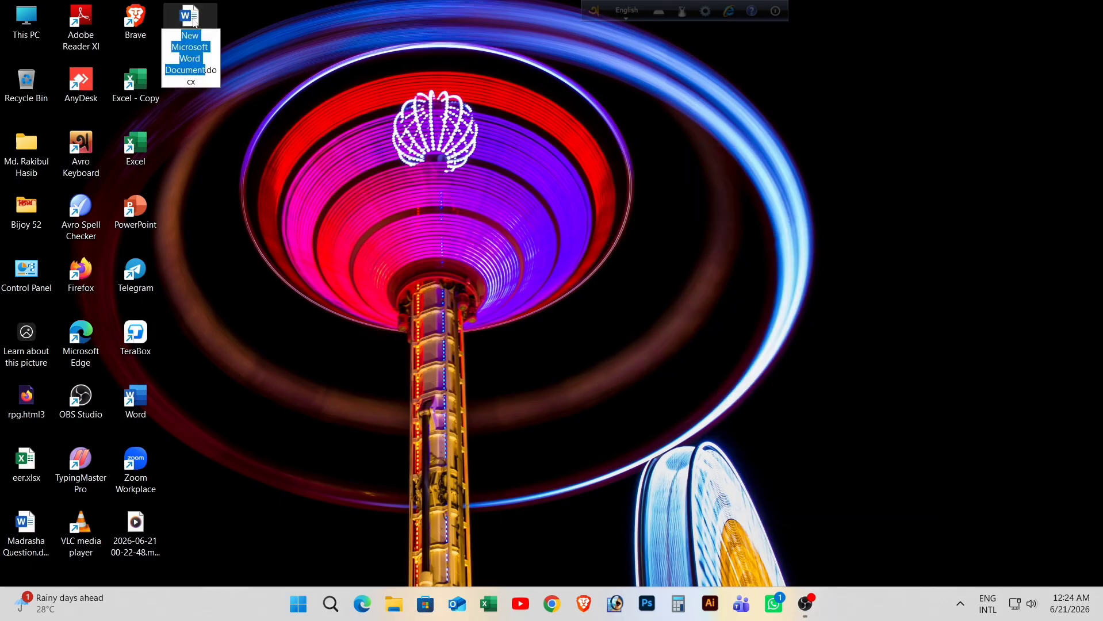
left_click(192, 19)
double_click(191, 18)
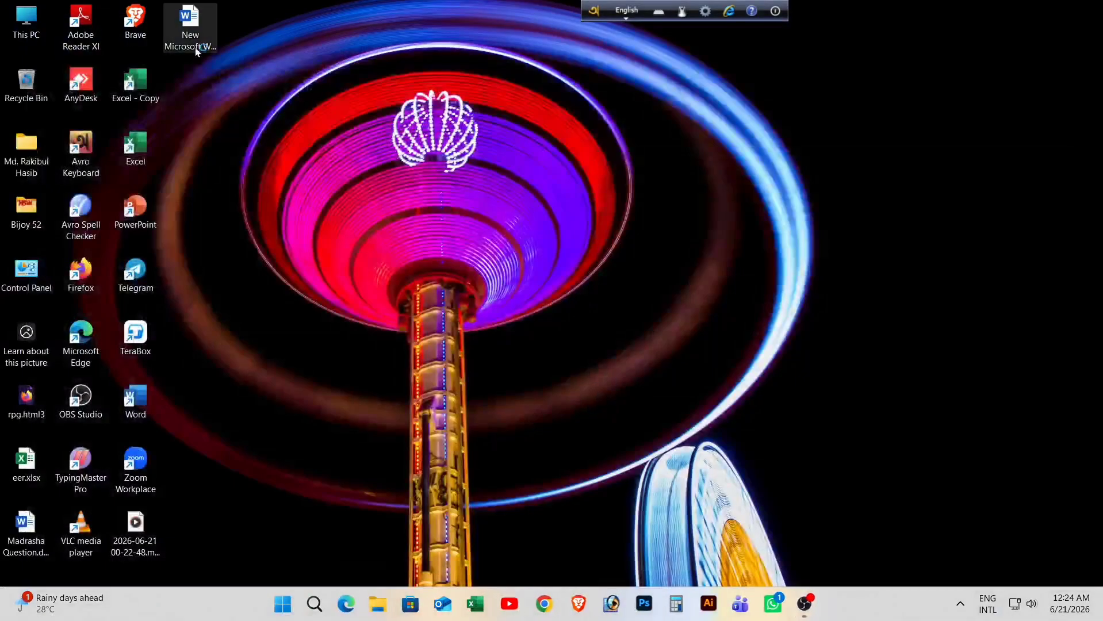
right_click(189, 26)
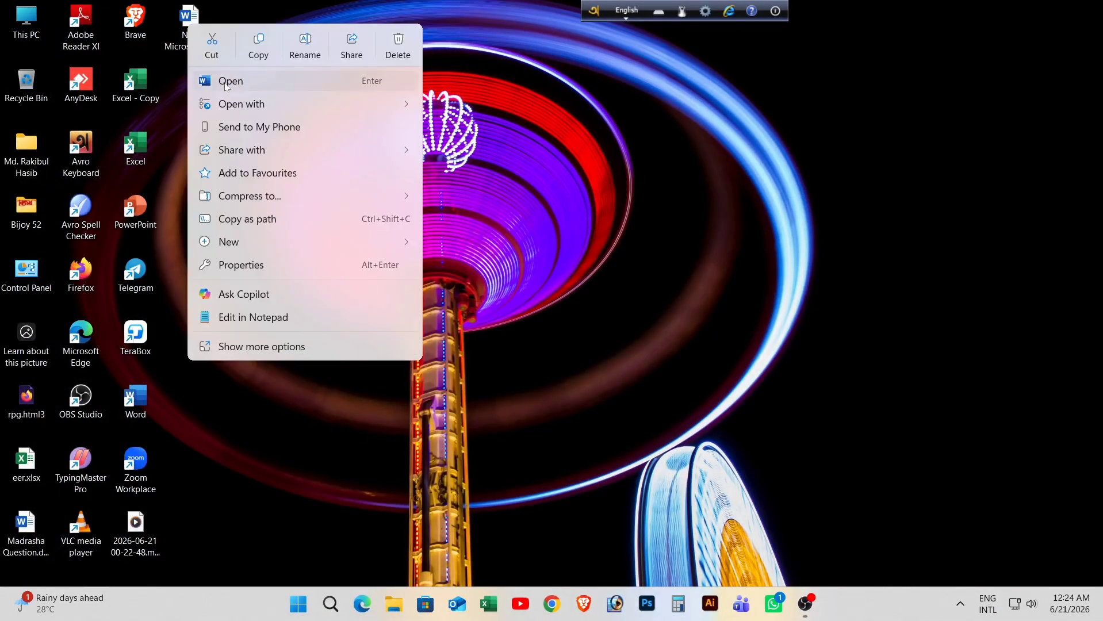
left_click(235, 82)
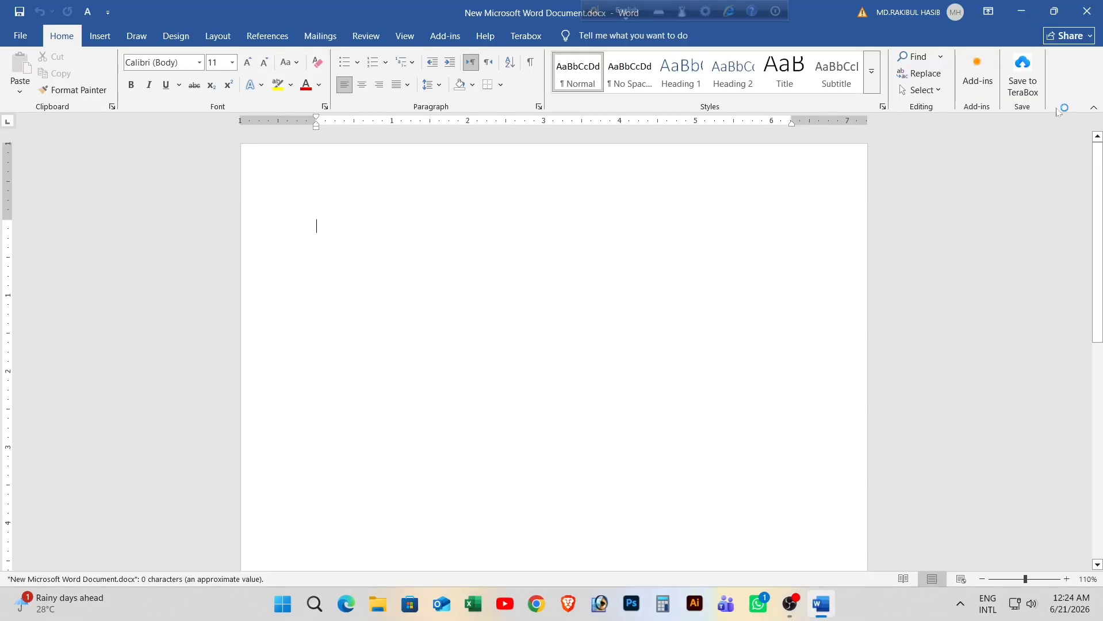
left_click(1089, 8)
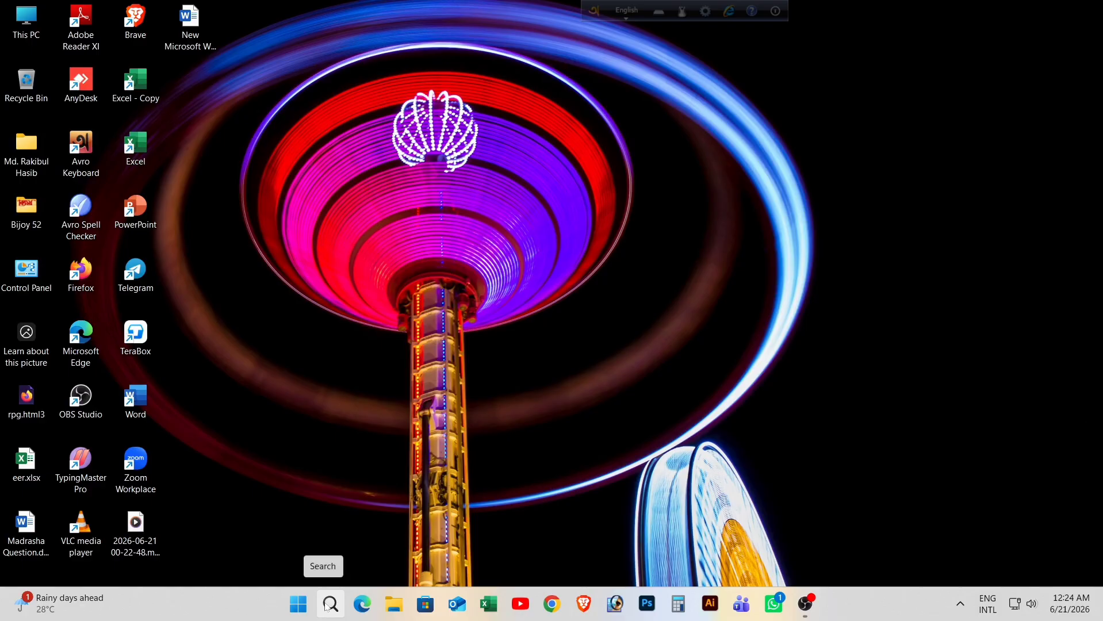
Search Windows for "ms word", launch Word, create a blank document and close it.
key("super")
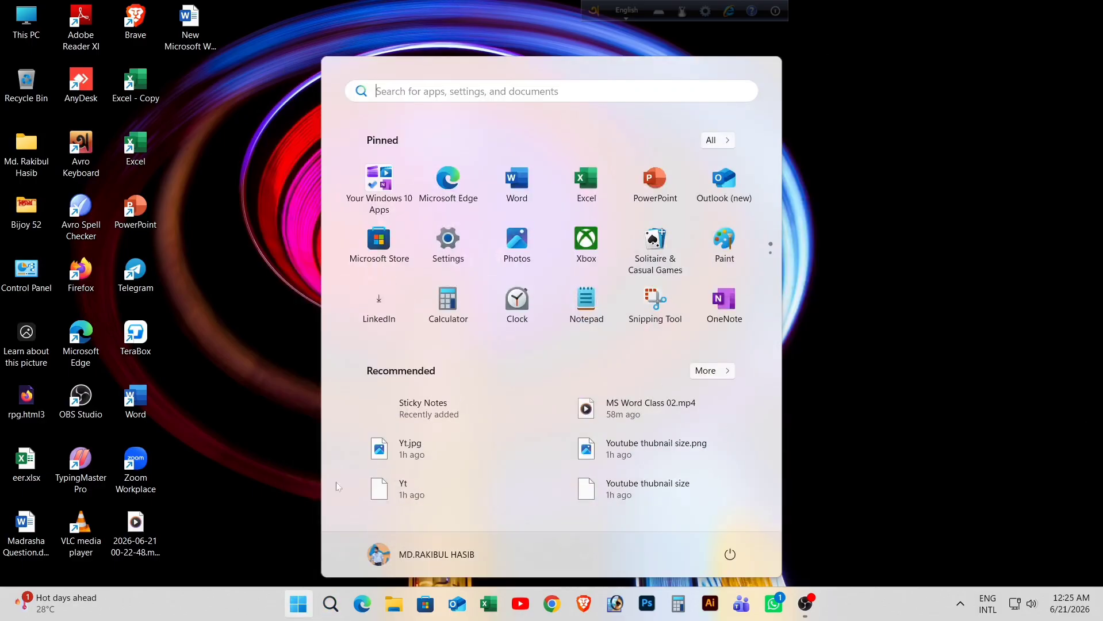
type("ms ")
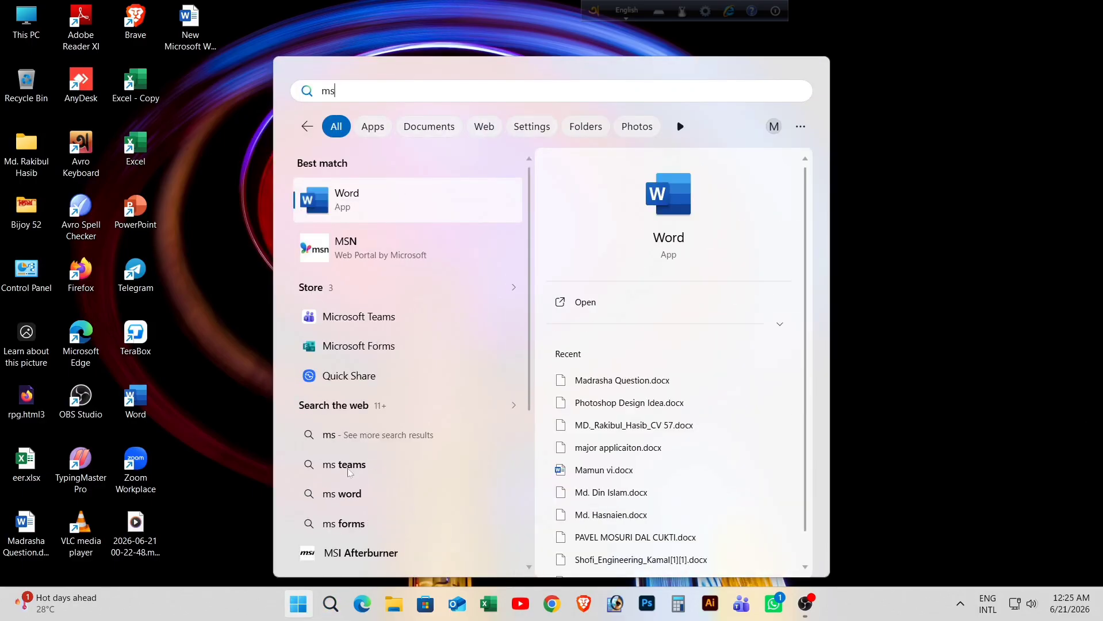
type("word")
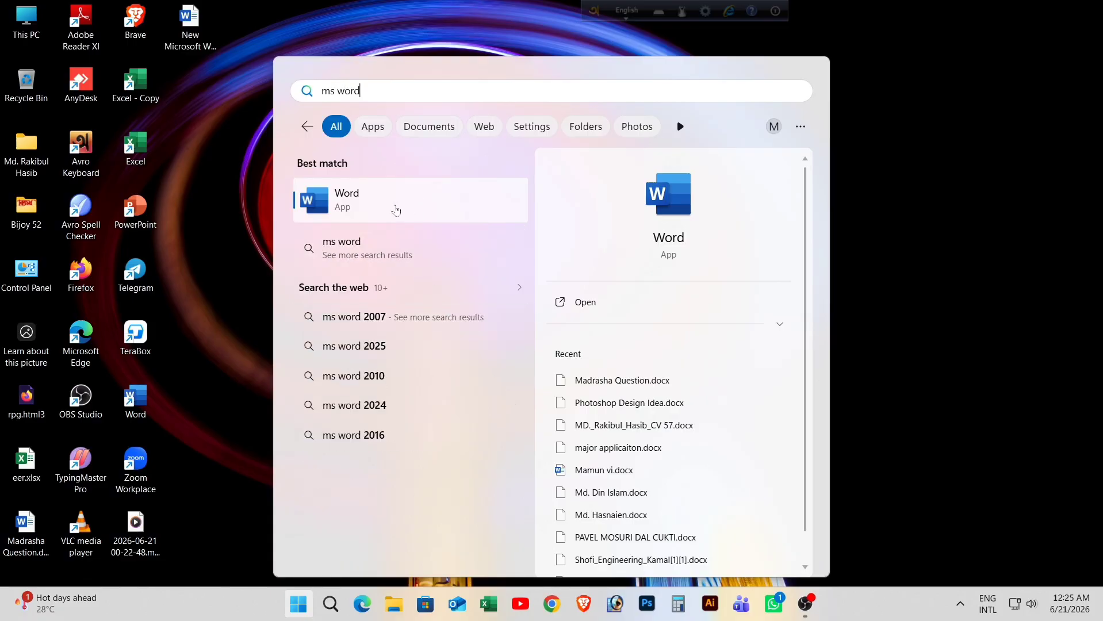
left_click(397, 209)
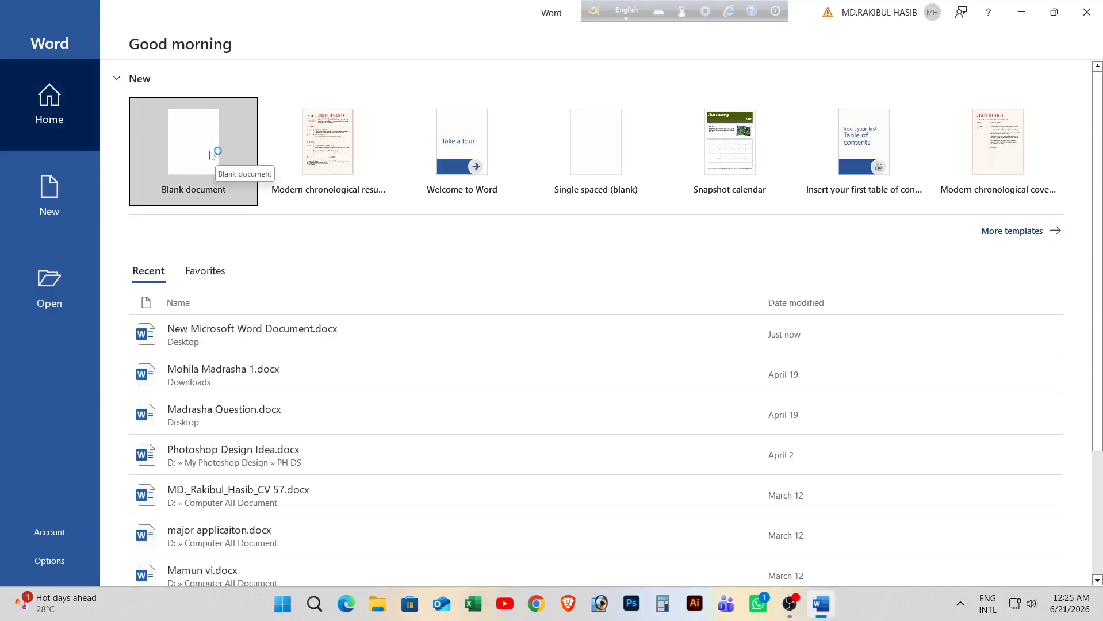
left_click(203, 136)
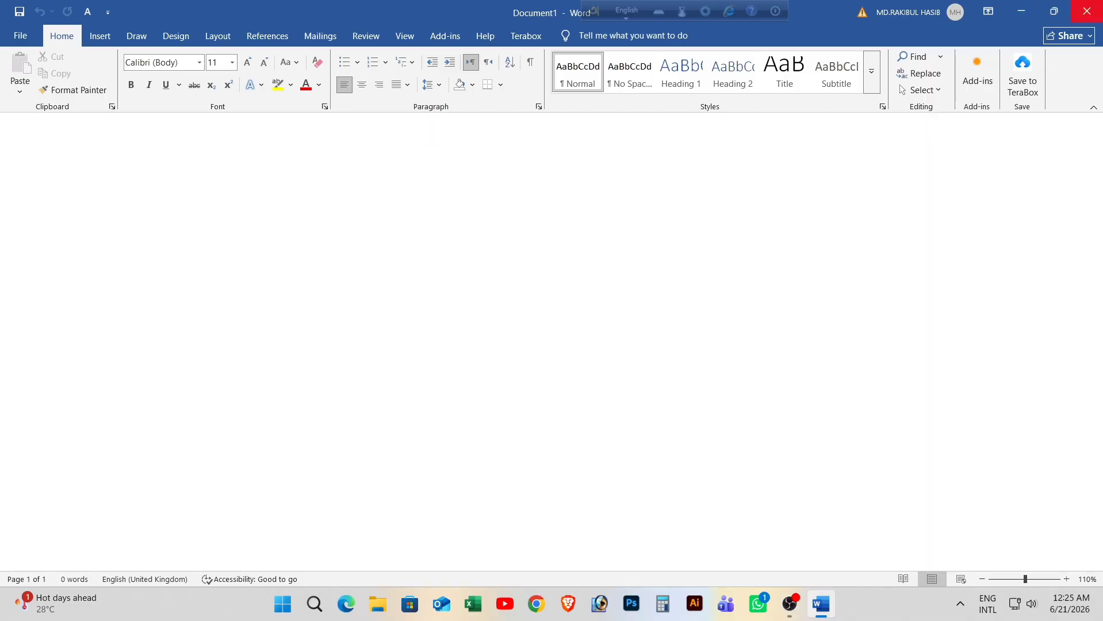
left_click(1086, 12)
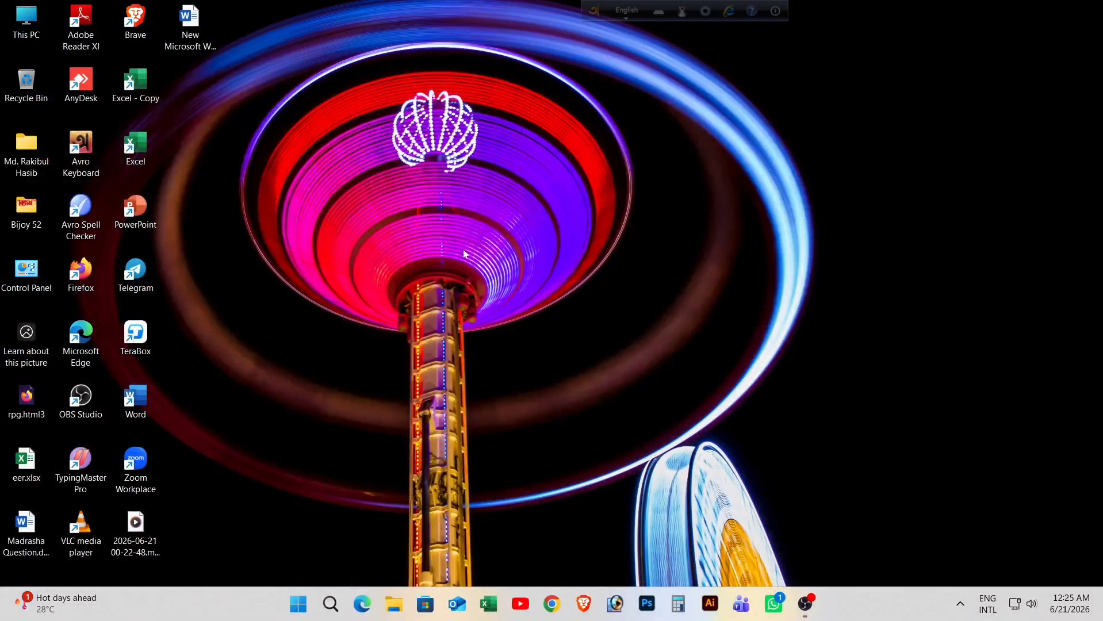
Delete the New Microsoft Word Document.docx file from the desktop.
left_click(190, 26)
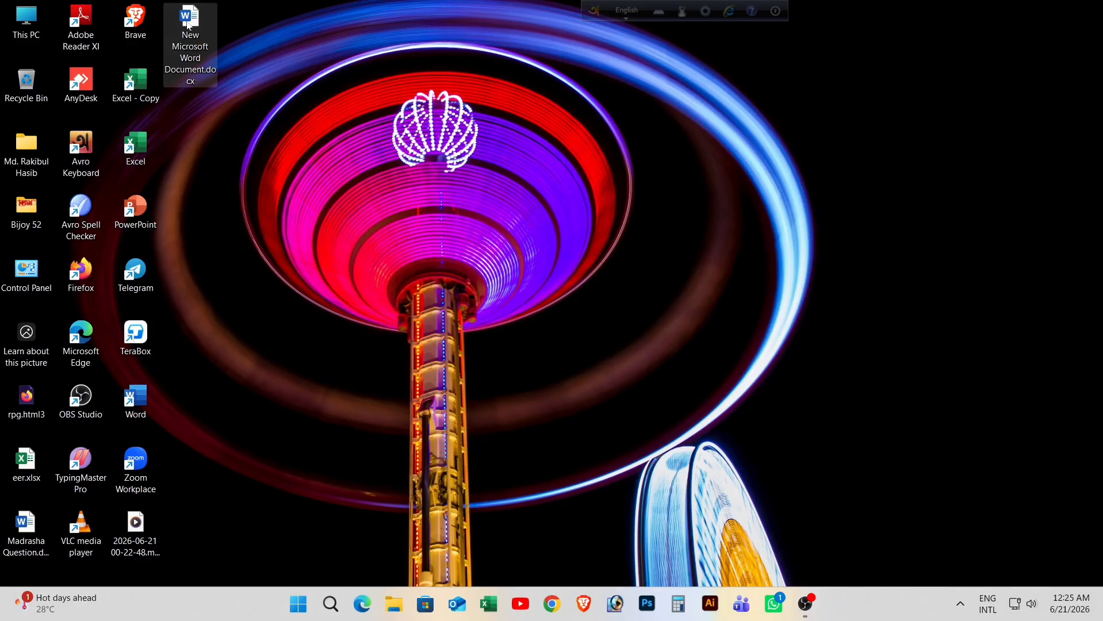
key("Delete")
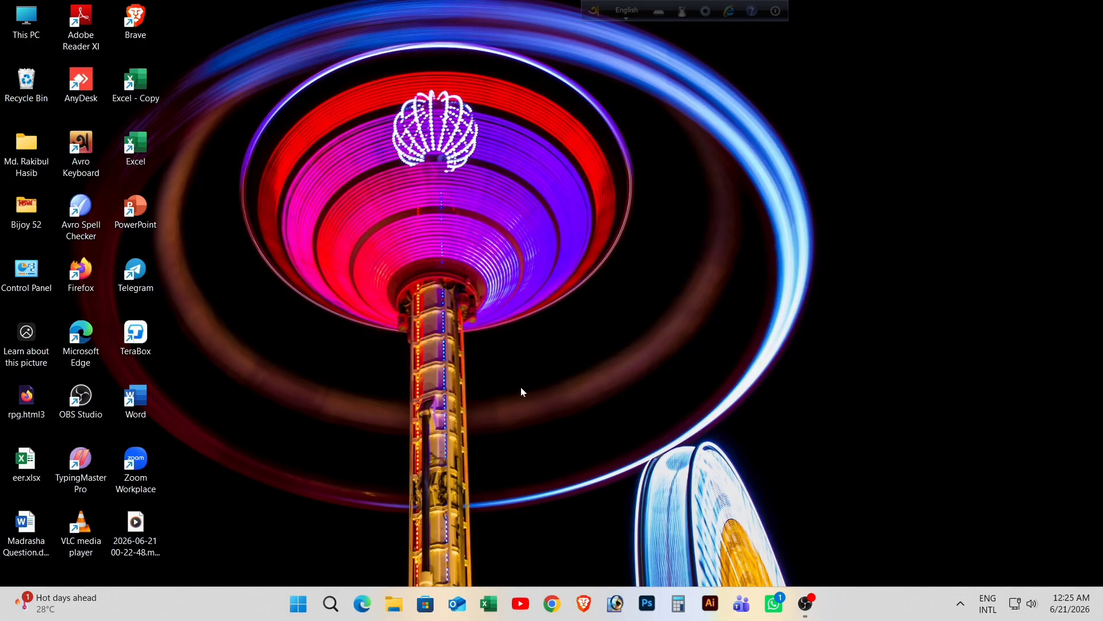
Search Windows for "ms word" and pin the Word app to the taskbar.
left_click(299, 604)
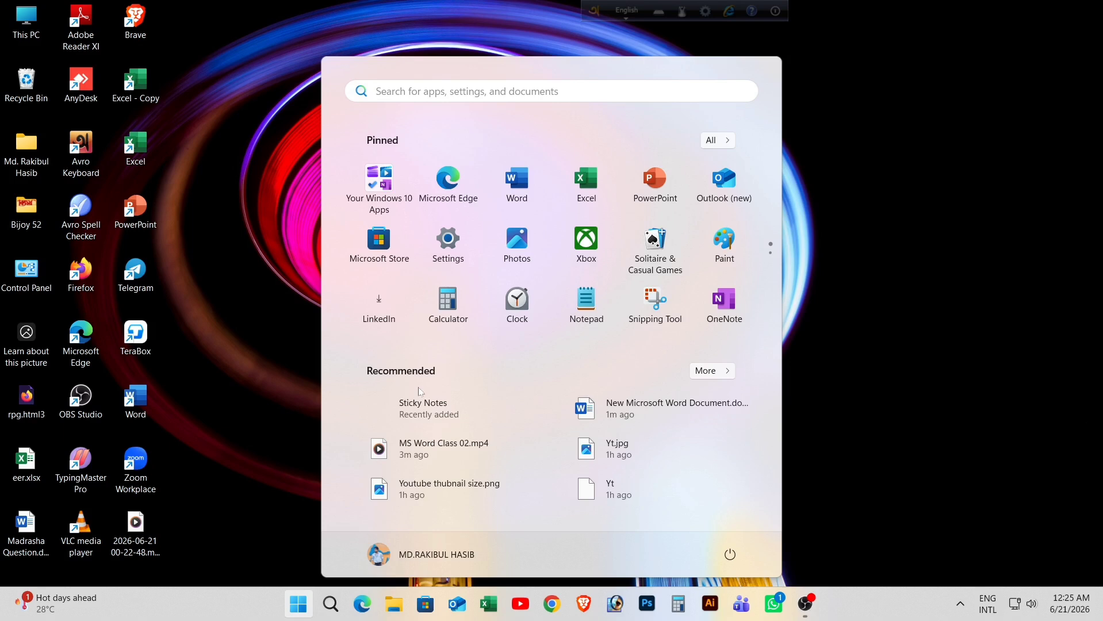
type("ms o")
key("BackSpace")
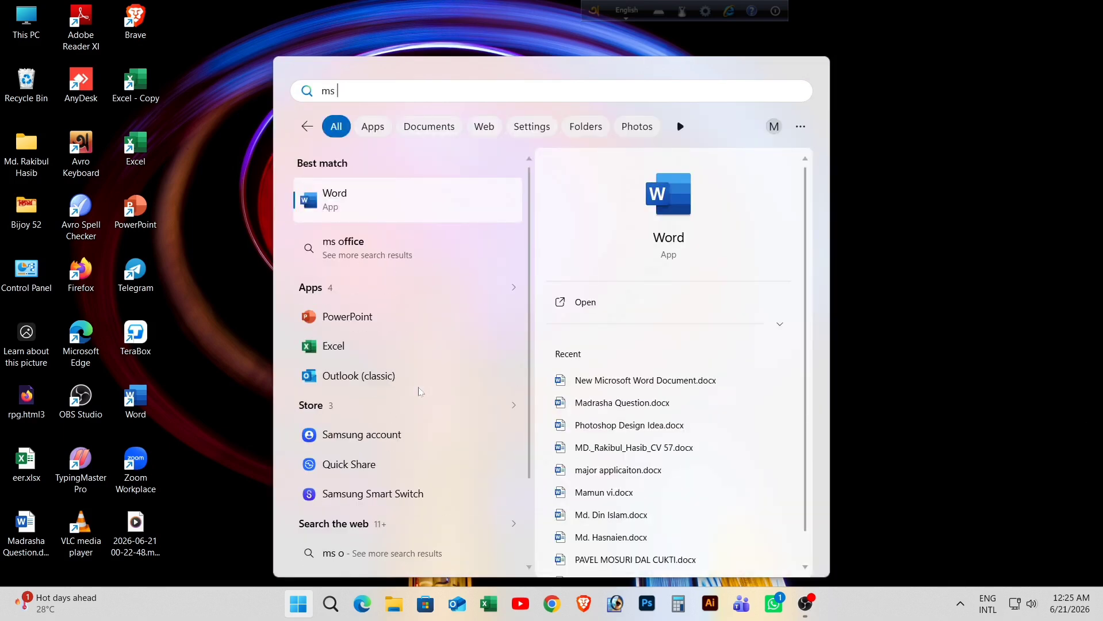
type("word")
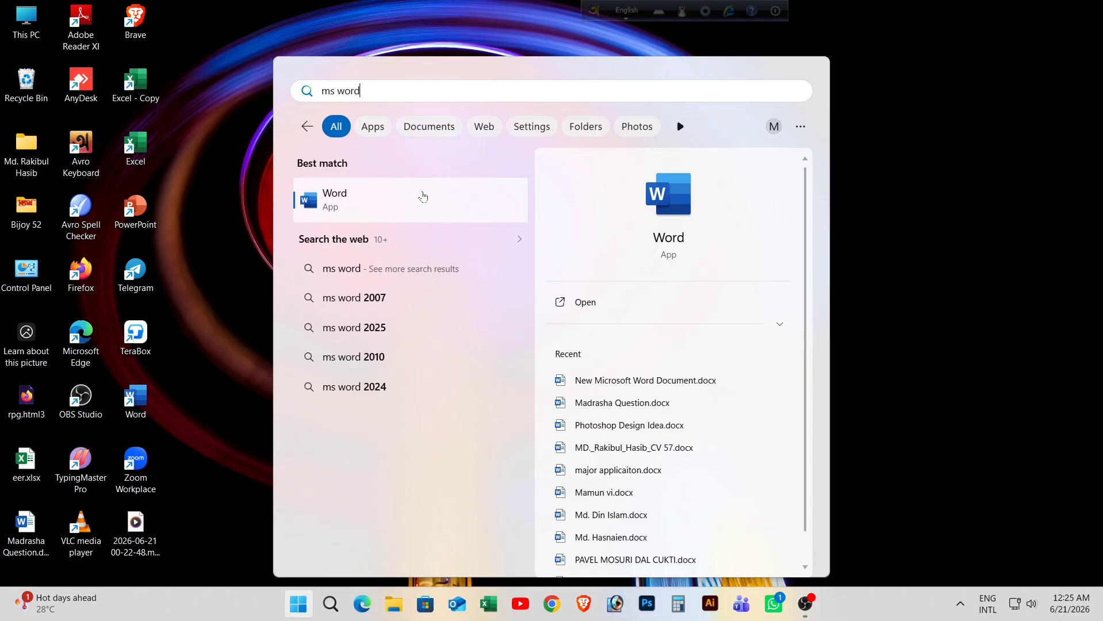
right_click(423, 197)
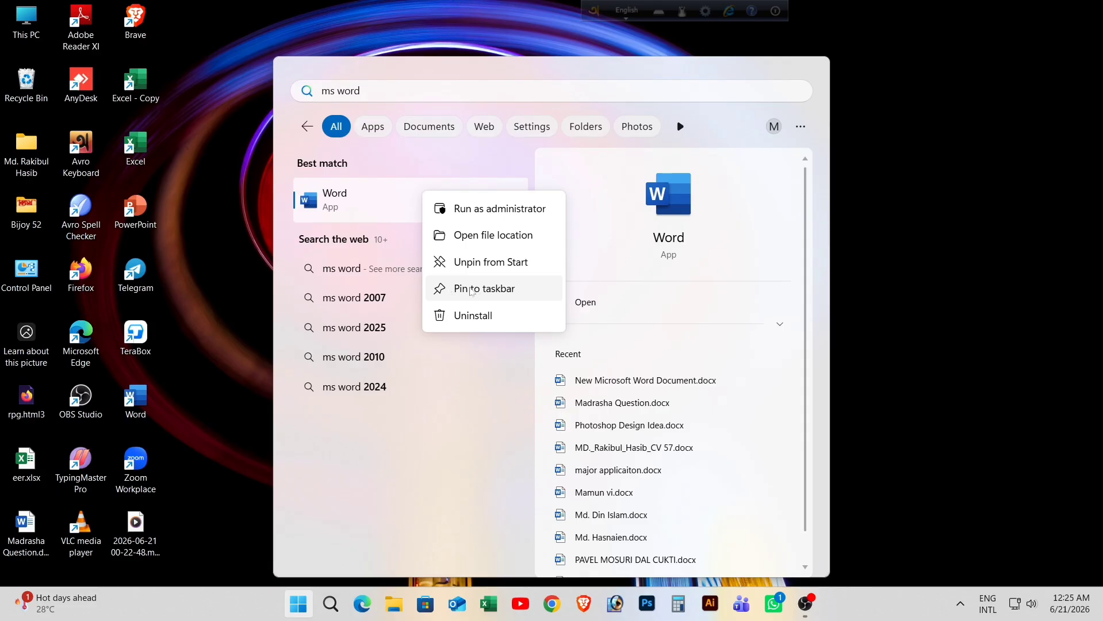
left_click(497, 295)
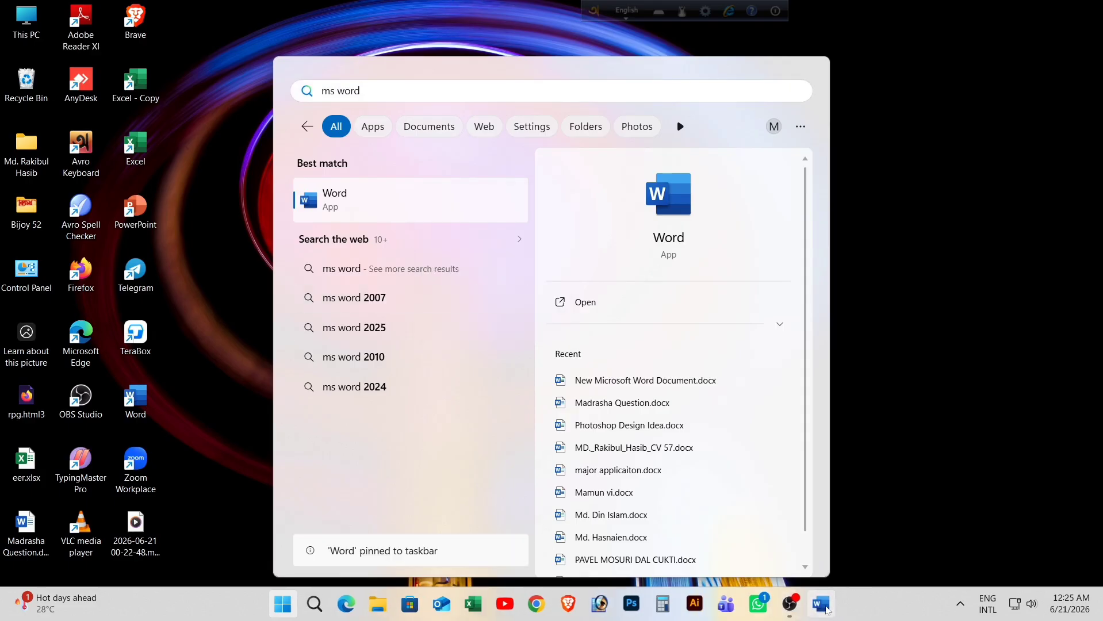
left_click(964, 339)
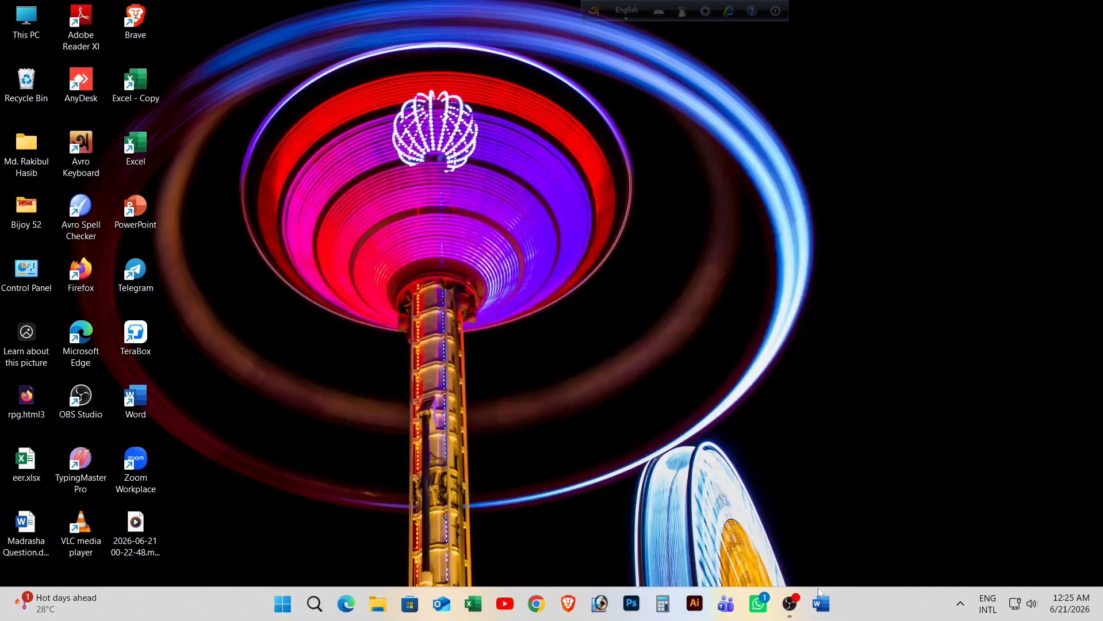
Launch Word from its taskbar shortcut twice, creating a blank document and closing Word each time.
left_click(821, 603)
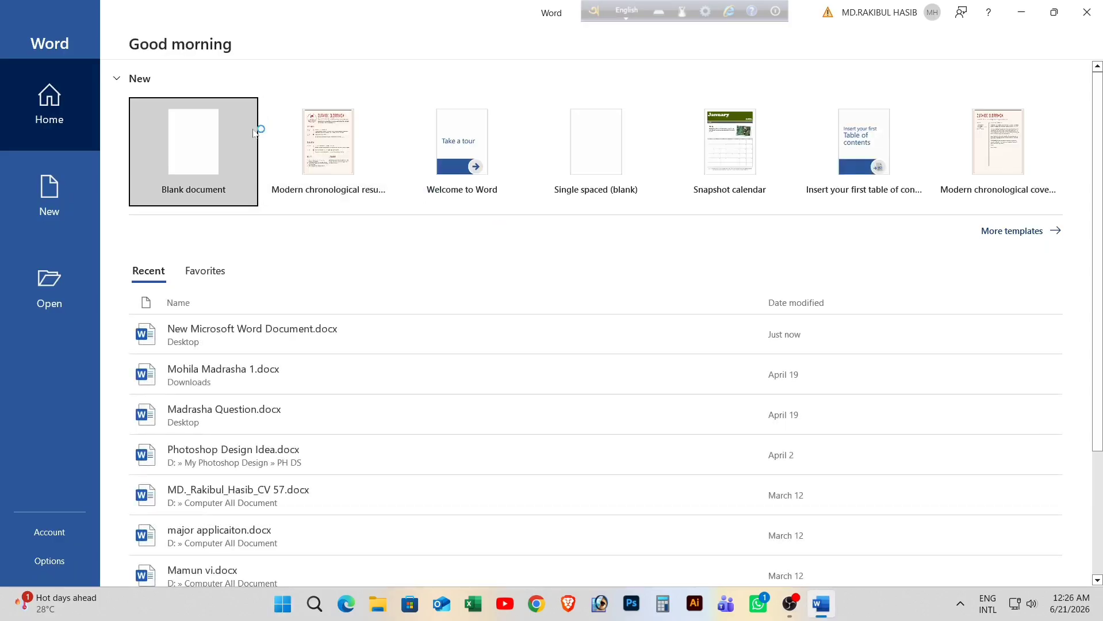
left_click(219, 170)
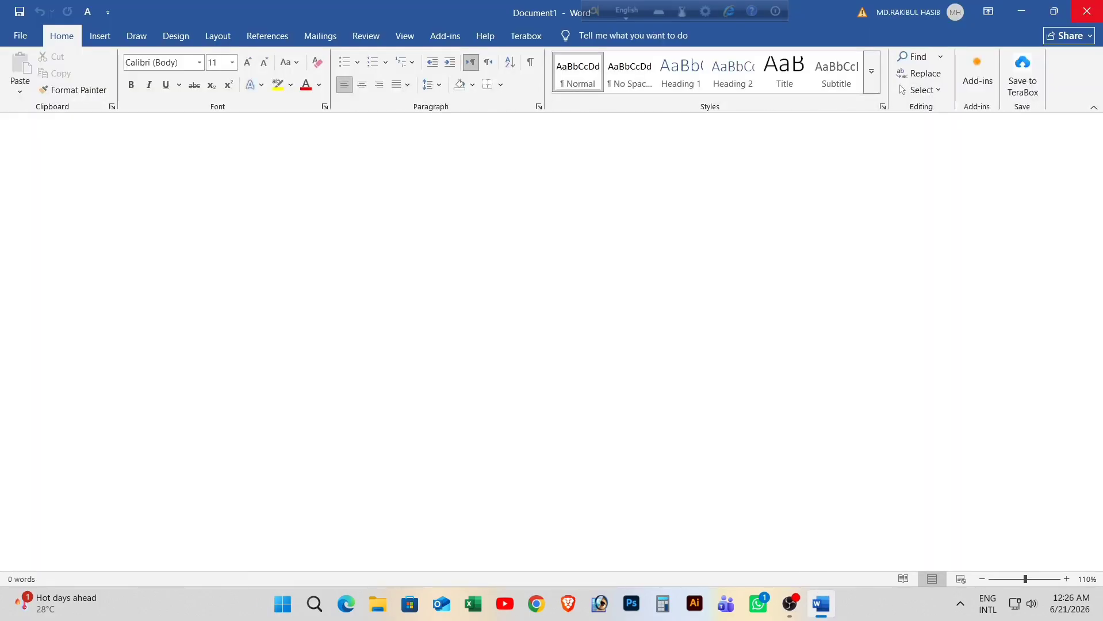
left_click(820, 608)
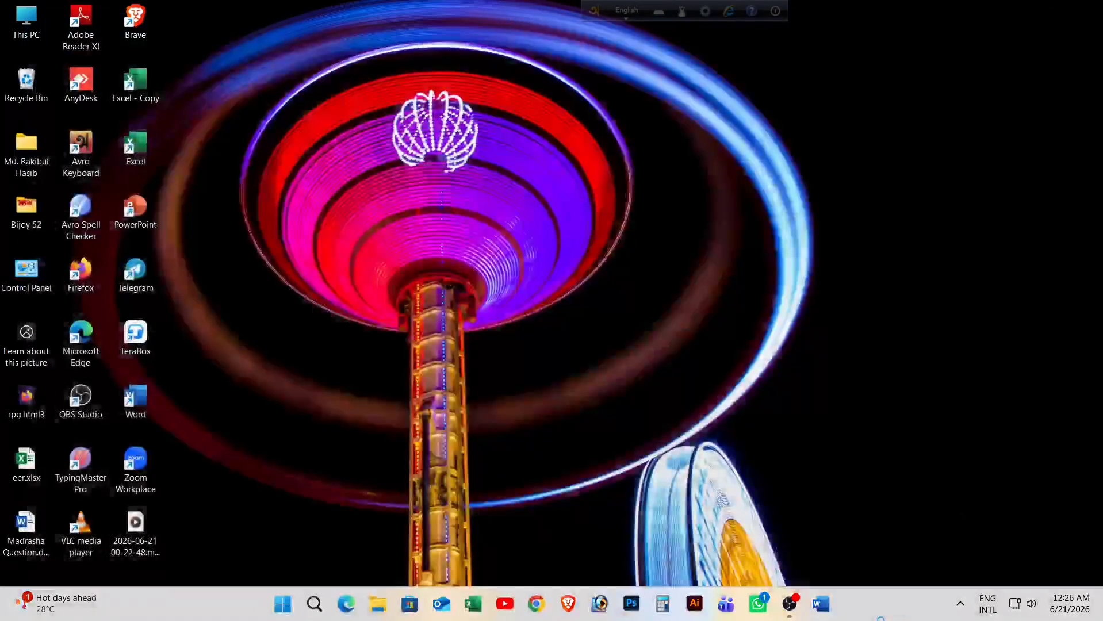
left_click(821, 601)
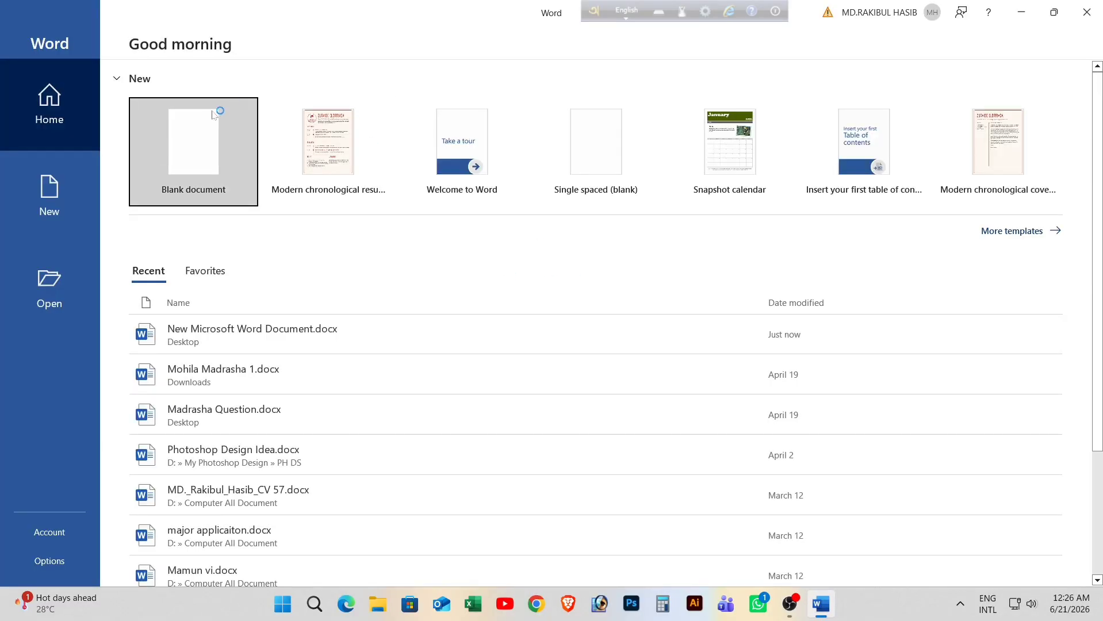
left_click(213, 114)
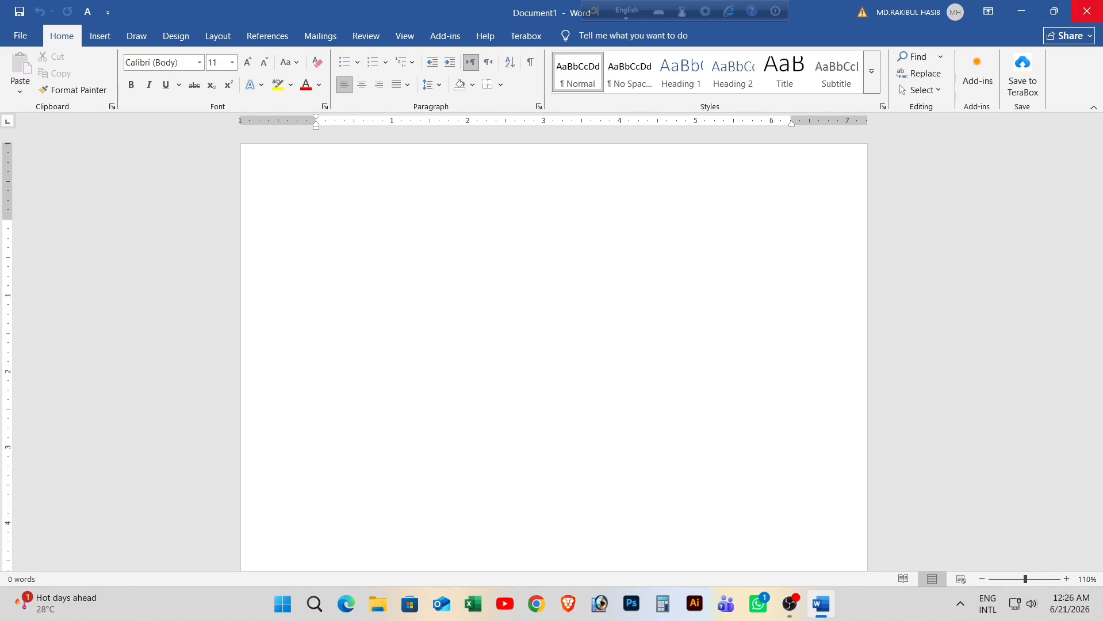
left_click(1087, 10)
Refresh the desktop and unpin Word from the taskbar.
right_click(466, 190)
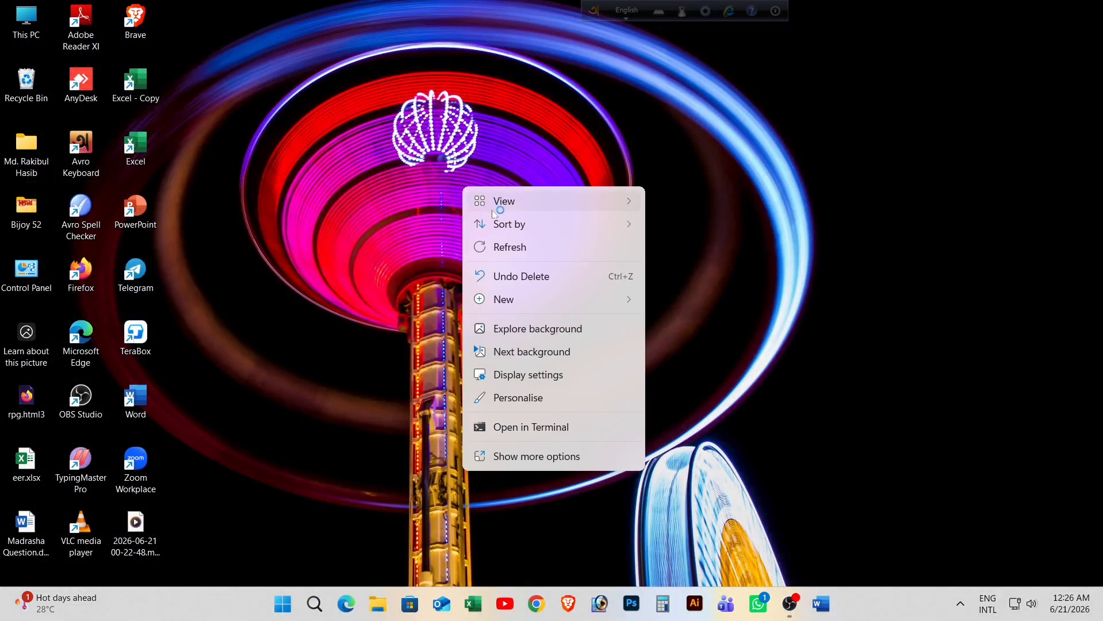
left_click(503, 247)
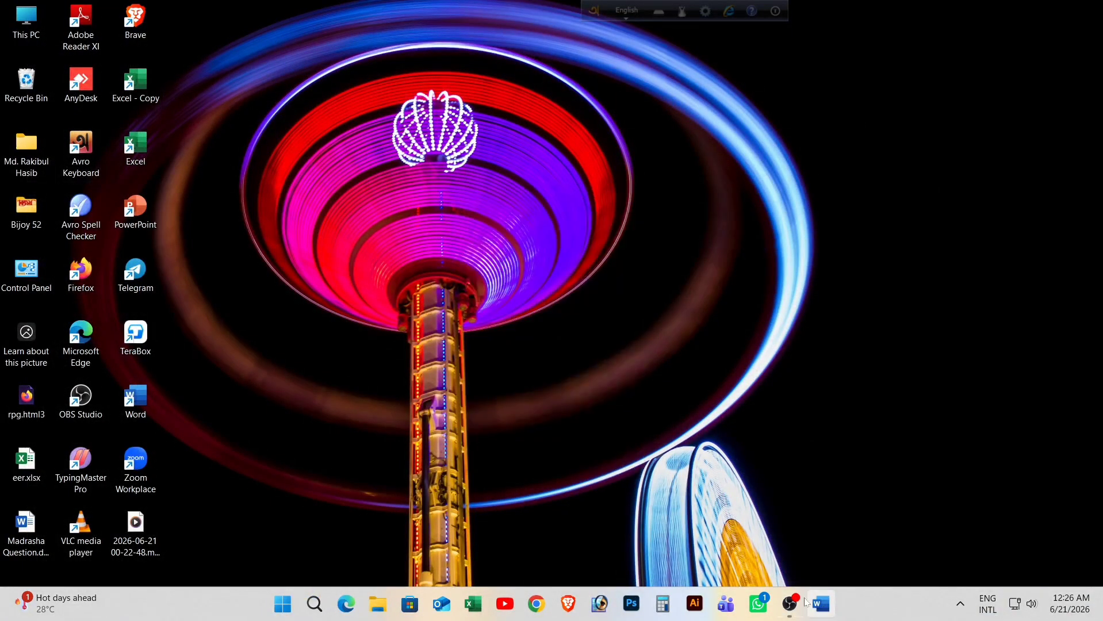
right_click(832, 610)
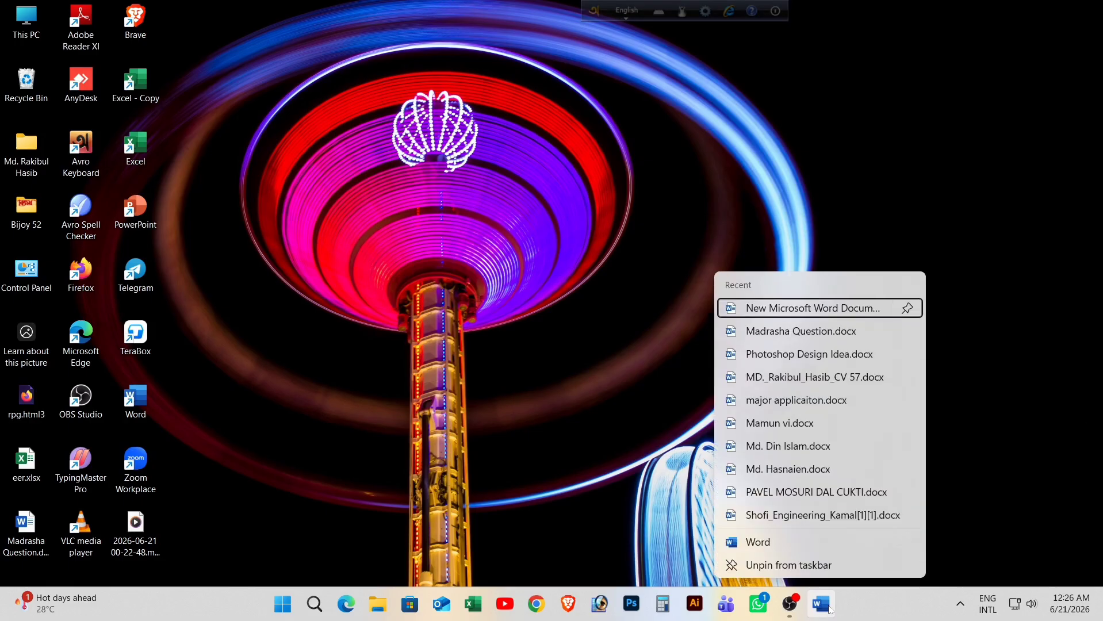
left_click(814, 566)
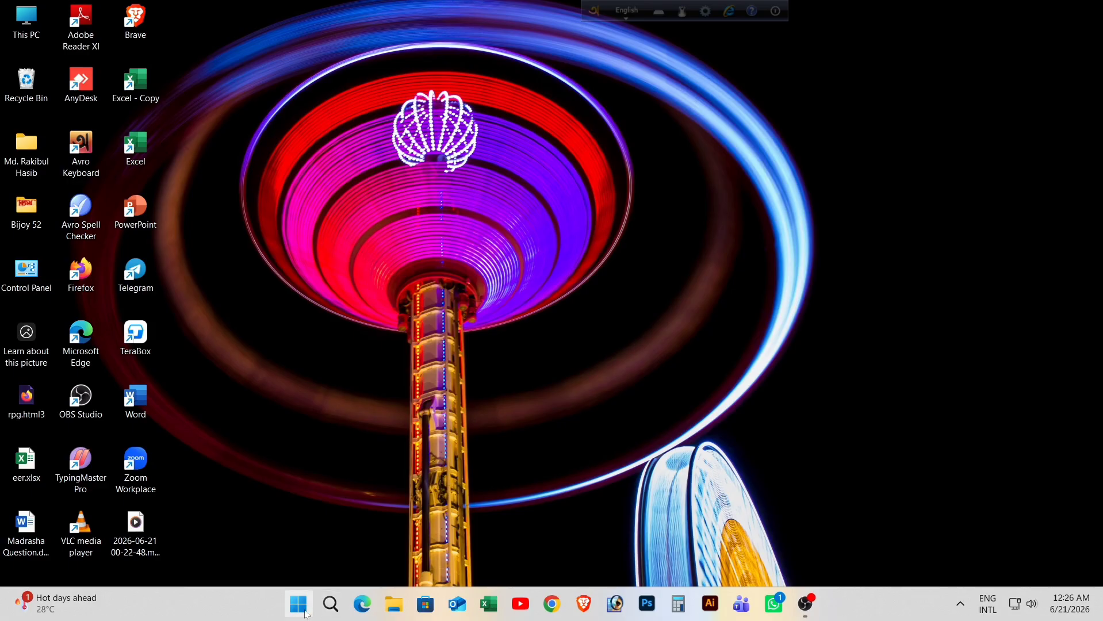
Pin Word to the taskbar from its Start menu entry and dismiss the Start menu.
left_click(299, 604)
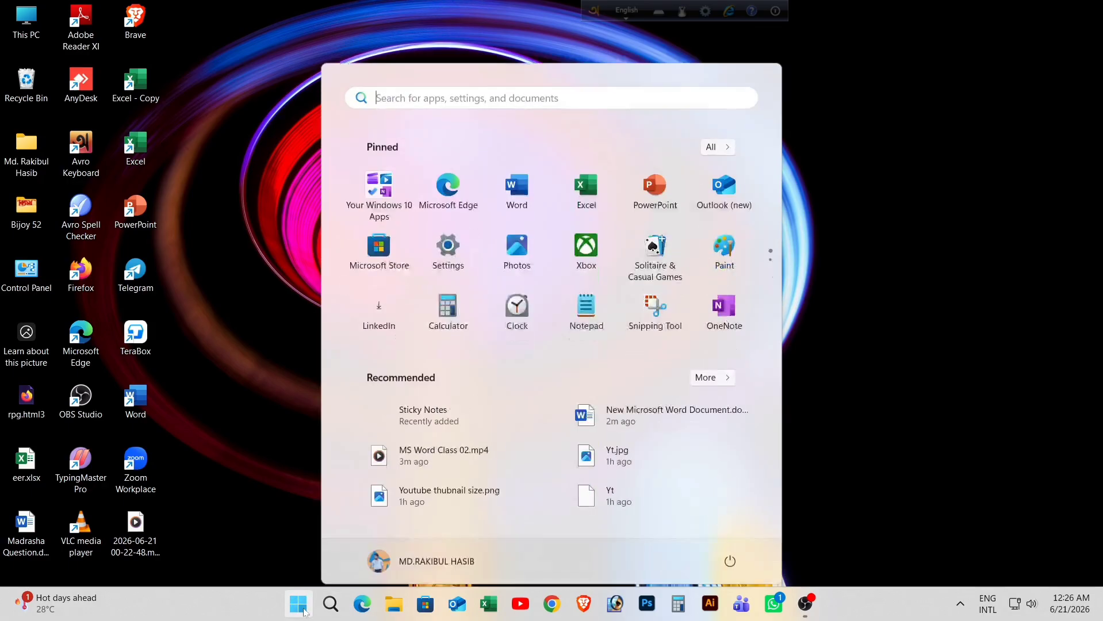
right_click(529, 194)
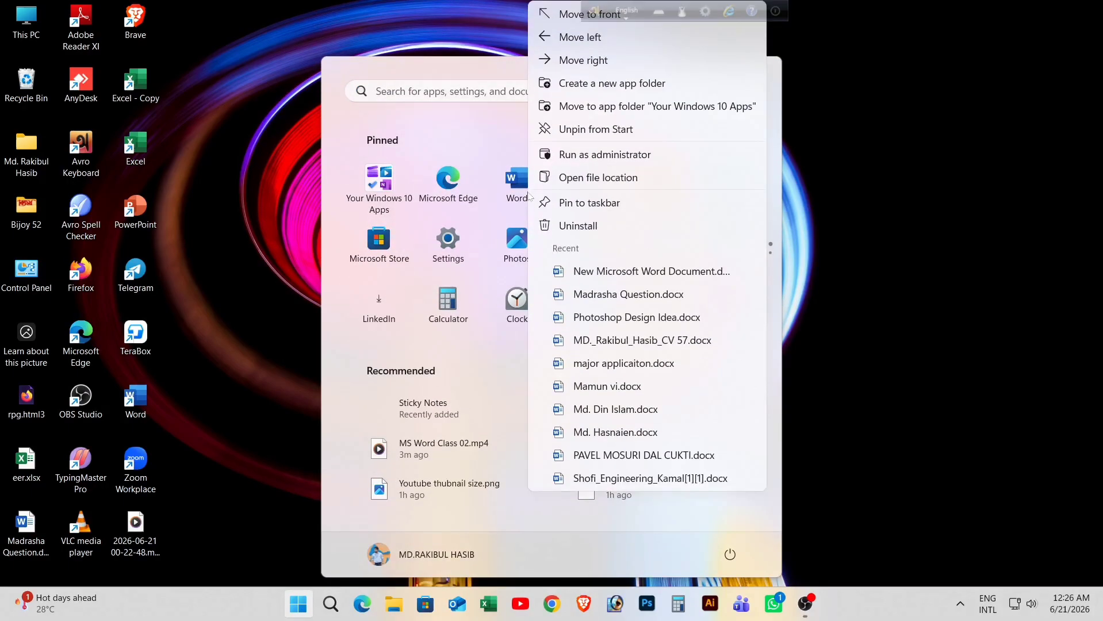
left_click(584, 202)
left_click(866, 340)
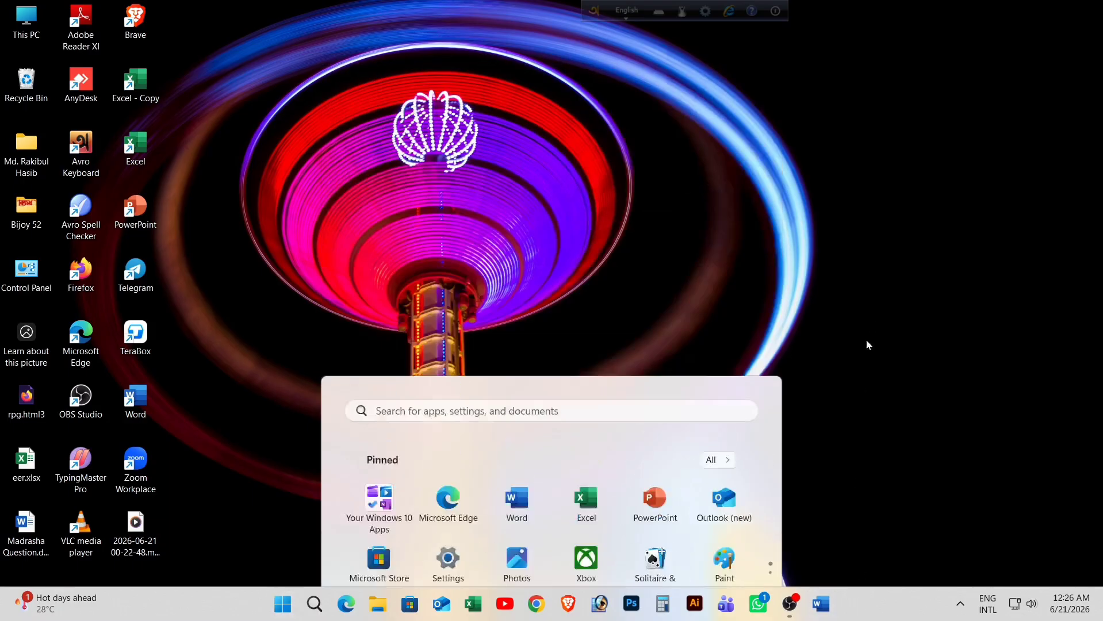
Launch Word from its taskbar shortcut, create a blank document and close it.
left_click(823, 604)
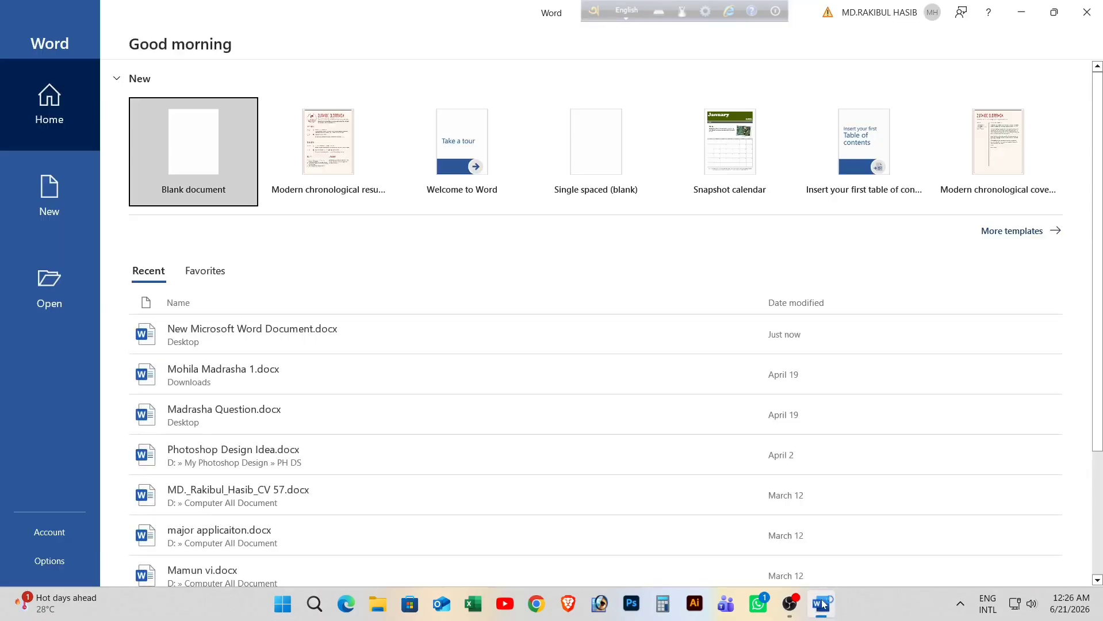
left_click(201, 171)
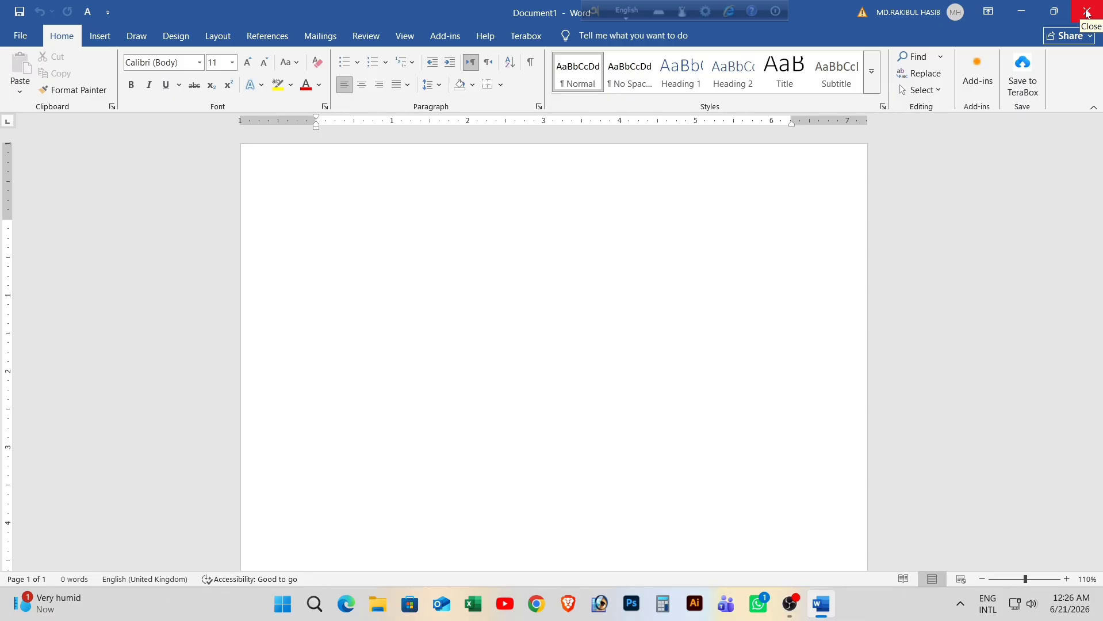
left_click(1086, 13)
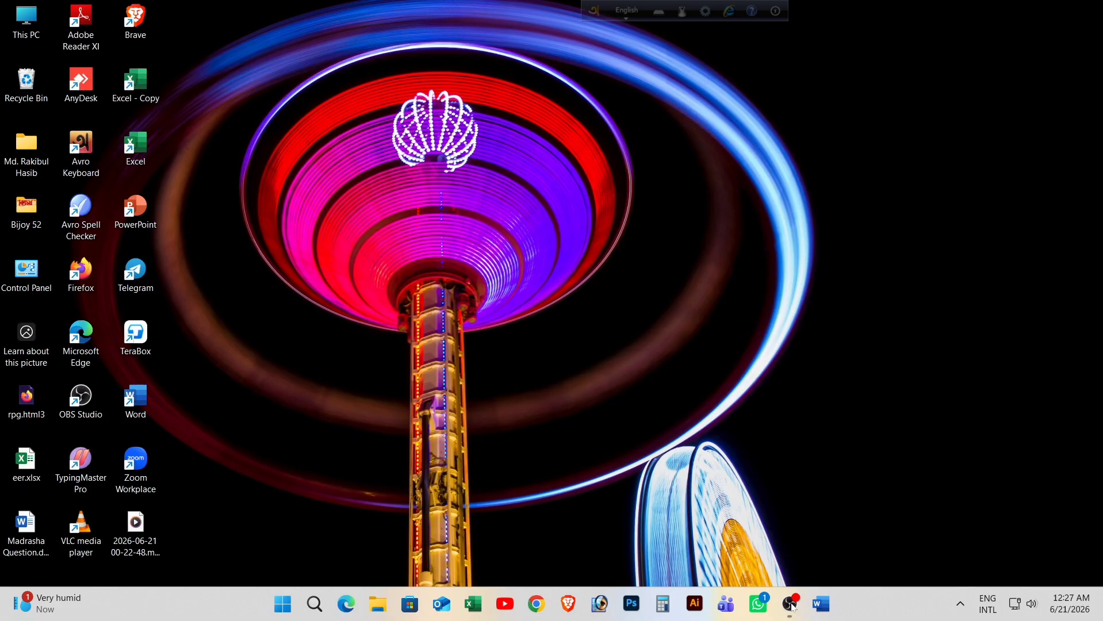
Launch Word from the taskbar and narrow its restored window to free part of the desktop.
left_click(820, 607)
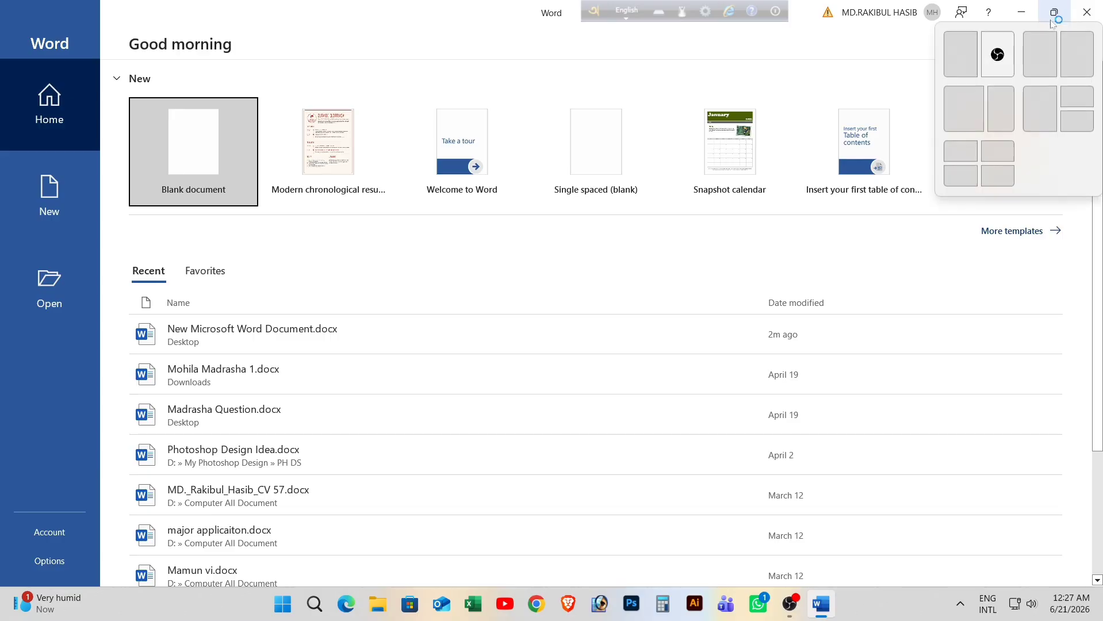
left_click(1053, 14)
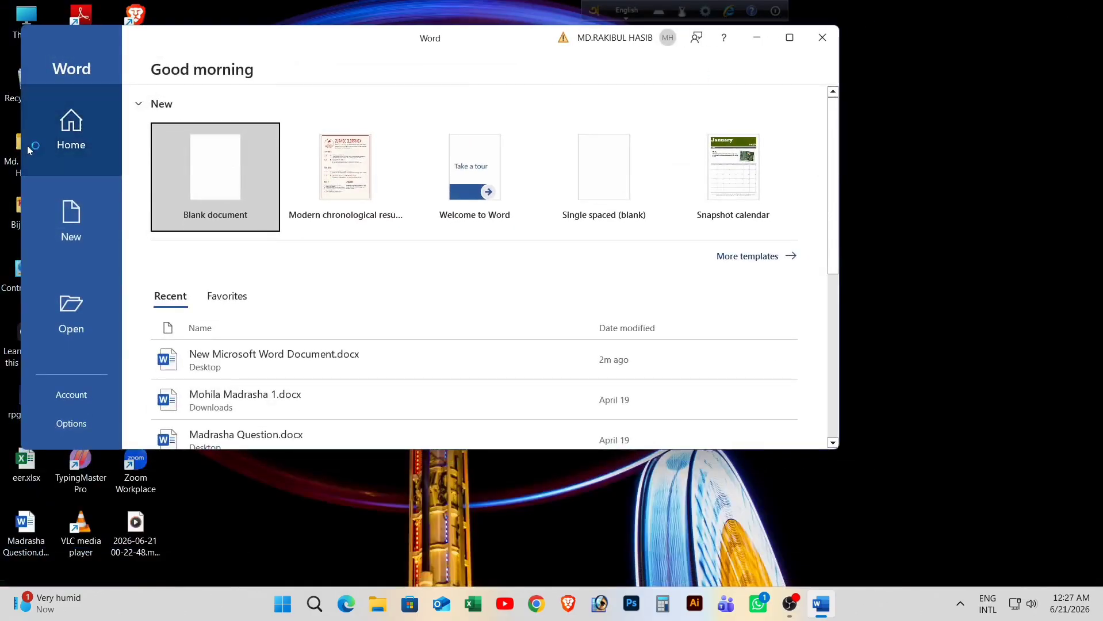
left_click_drag(16, 201, 439, 215)
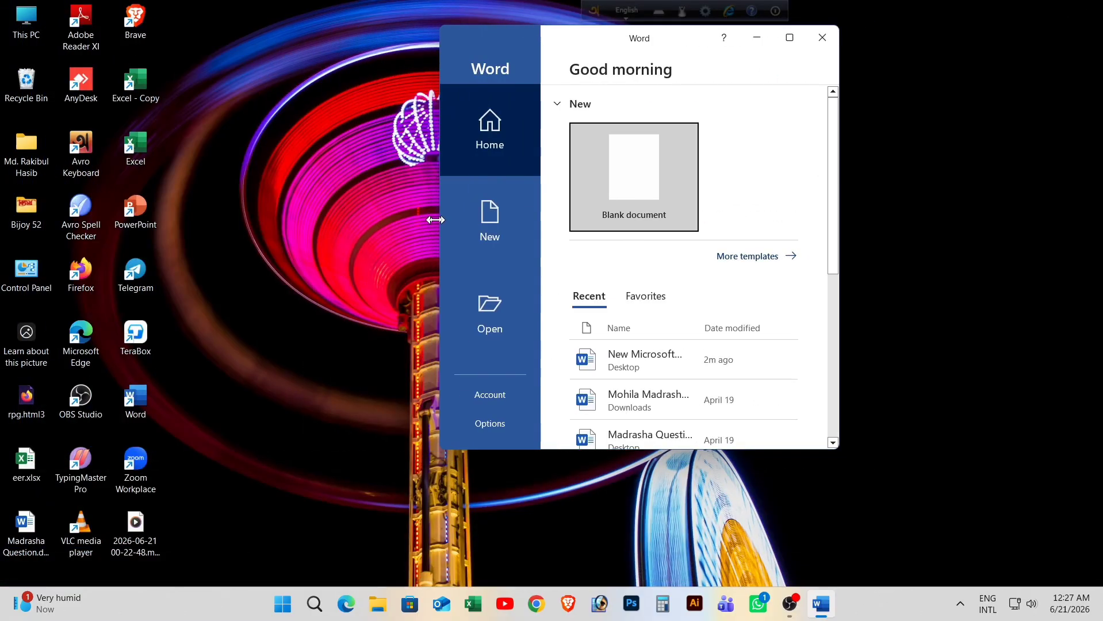
Open This PC, narrow its window to about half the screen and move the Word window aside to fit next to it.
double_click(13, 43)
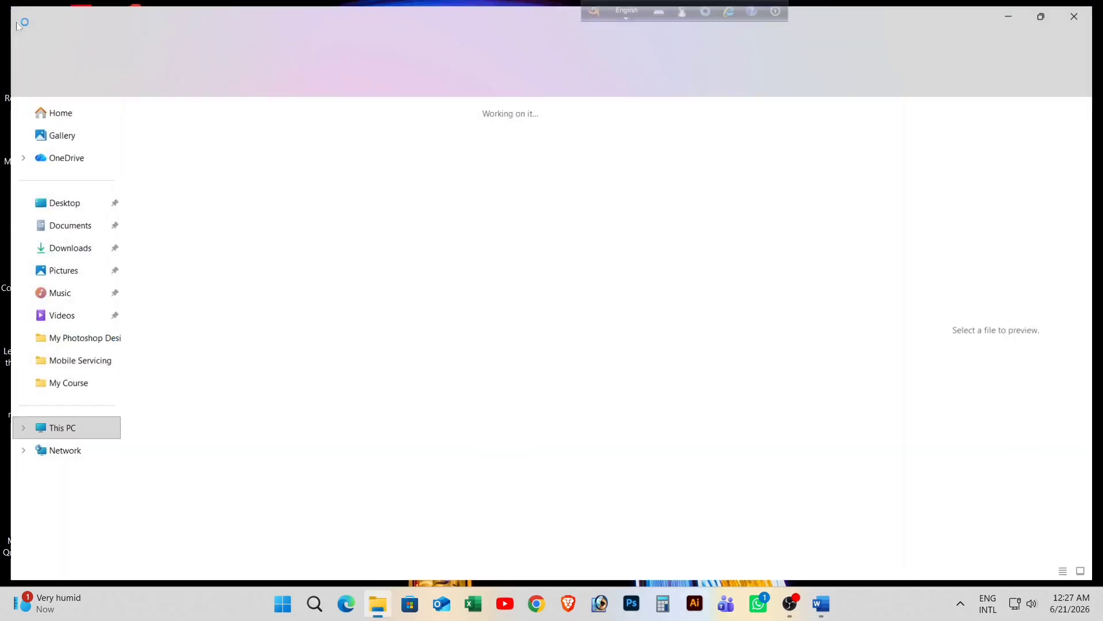
left_click(1048, 12)
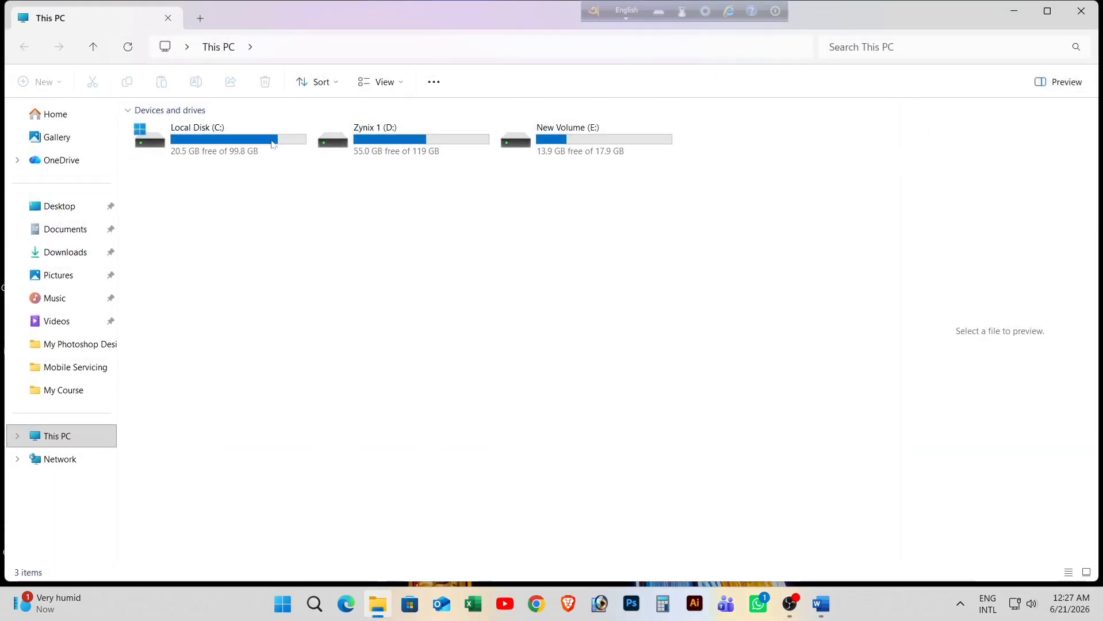
left_click_drag(1096, 144, 461, 166)
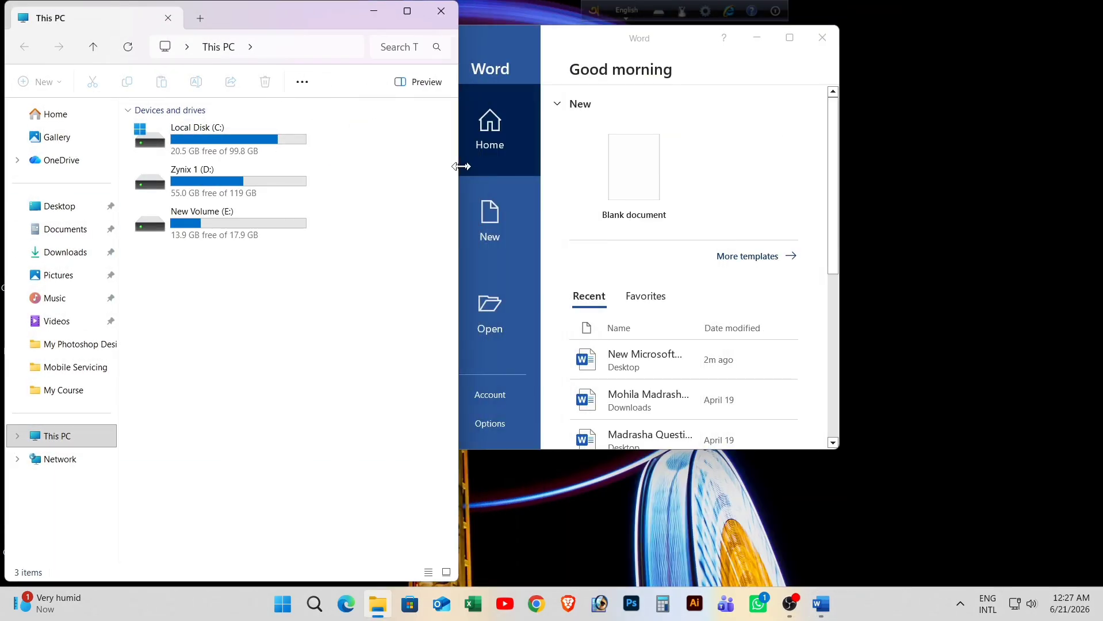
left_click_drag(628, 40, 805, 62)
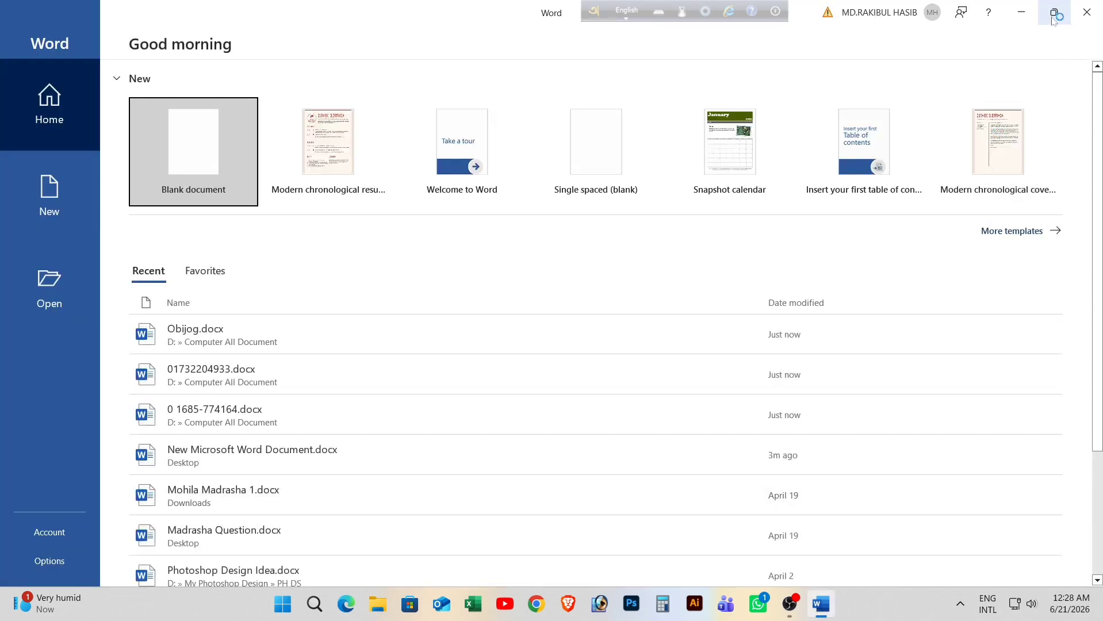
Take the Word start window out of full screen, narrow it and shift it away from the desktop icons.
left_click(1054, 12)
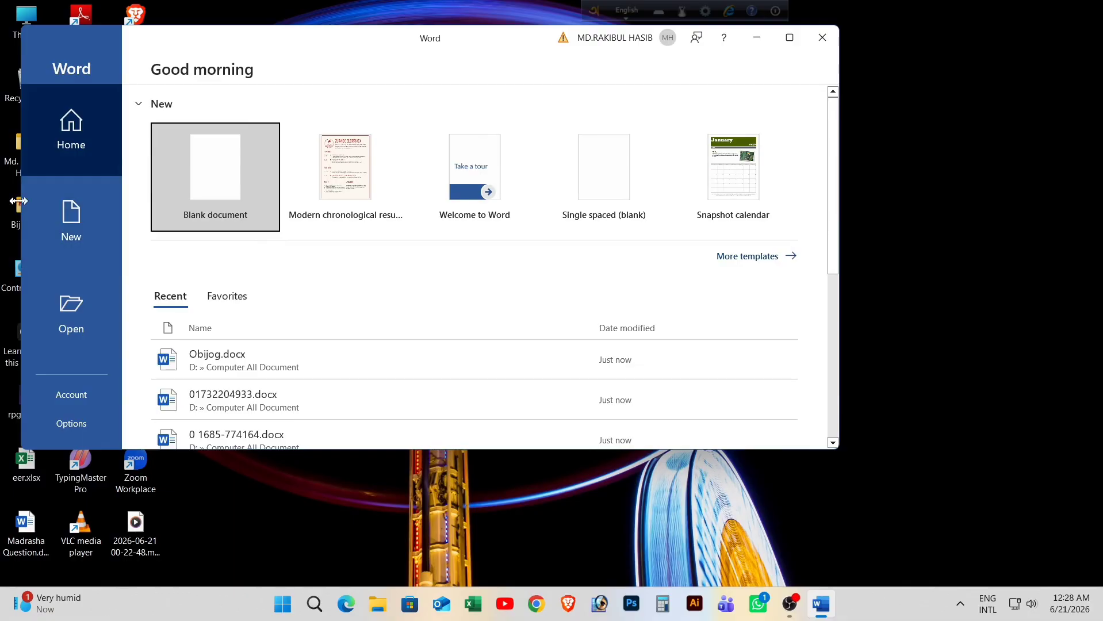
left_click_drag(22, 204, 402, 229)
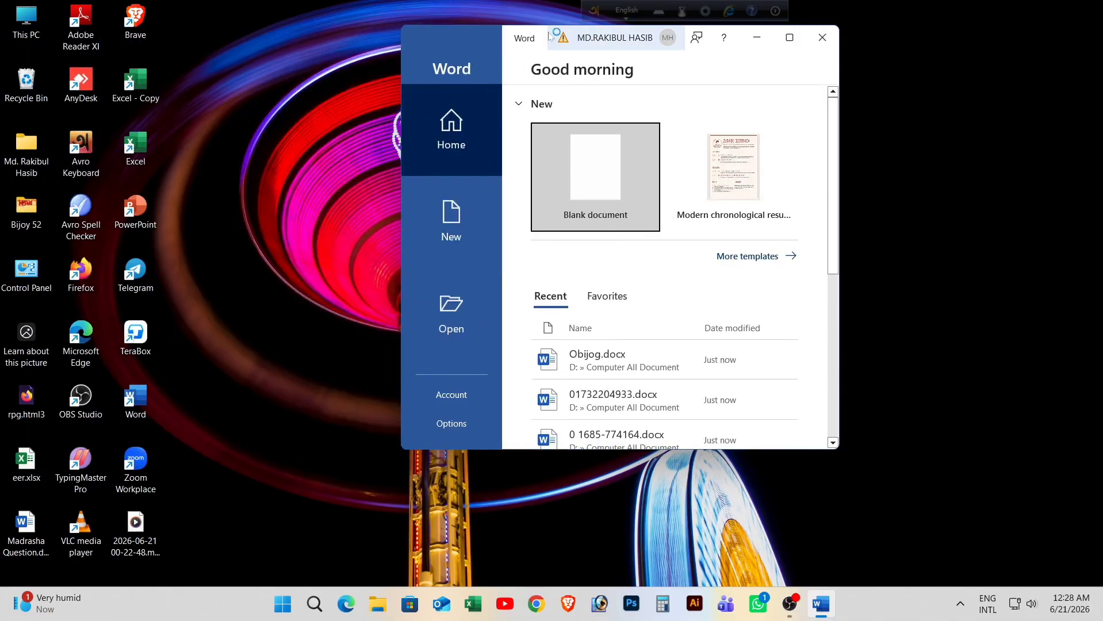
left_click_drag(517, 43, 576, 50)
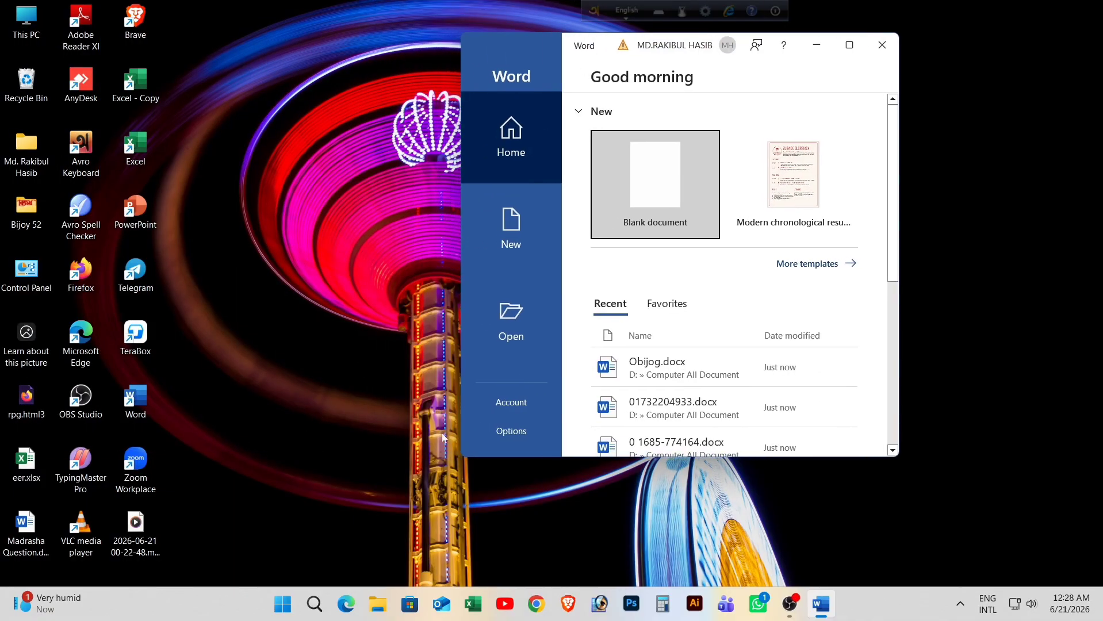
Open Chrome, reduce its window to about half the screen and place it beside the Word window.
left_click(529, 607)
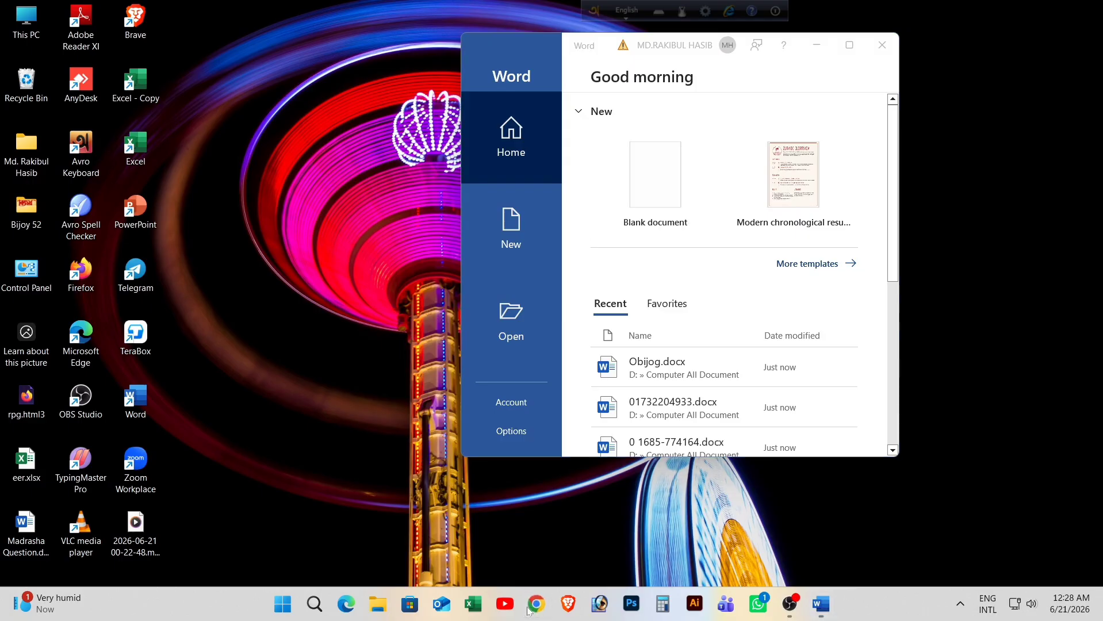
left_click(1052, 14)
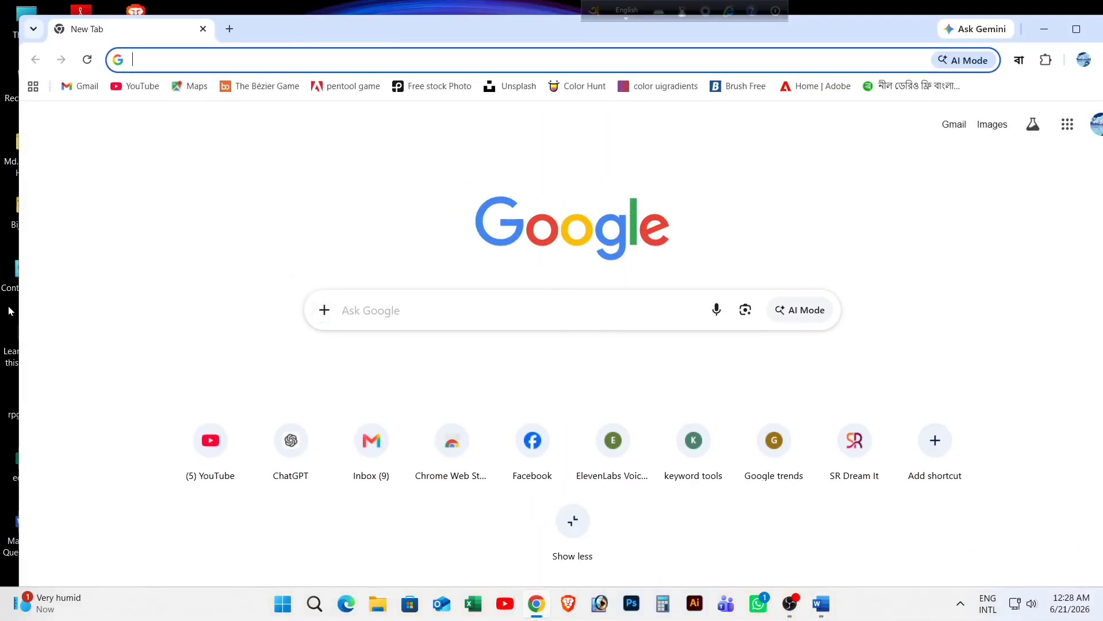
left_click_drag(17, 308, 517, 293)
left_click_drag(884, 36, 315, 22)
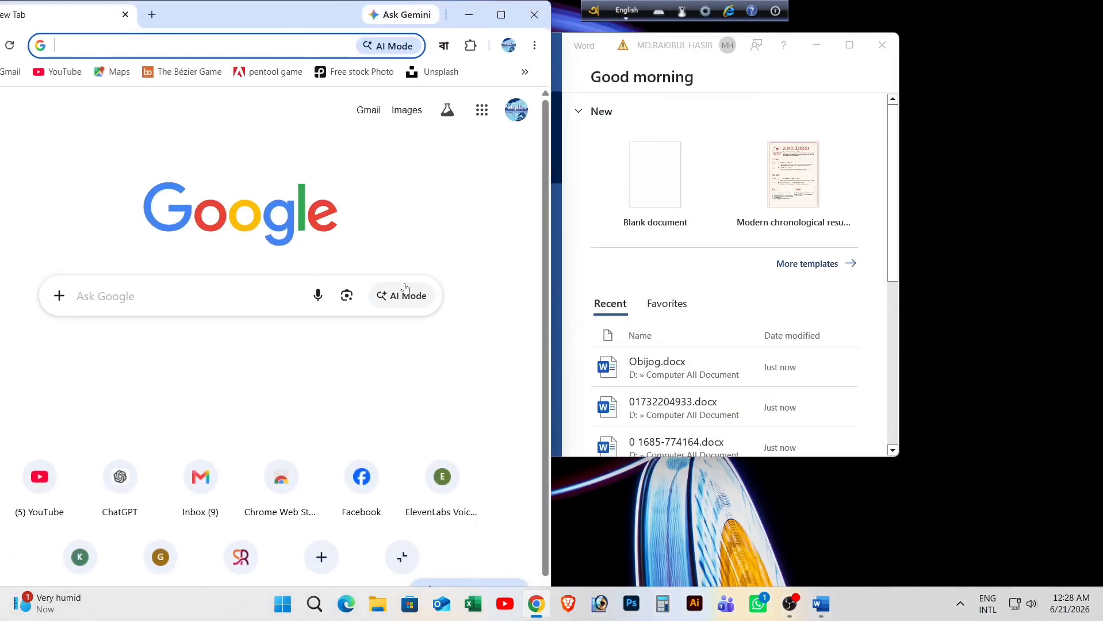
Switch from the Google search box to Word, create a blank document, and close both the Word and Chrome windows.
left_click(193, 296)
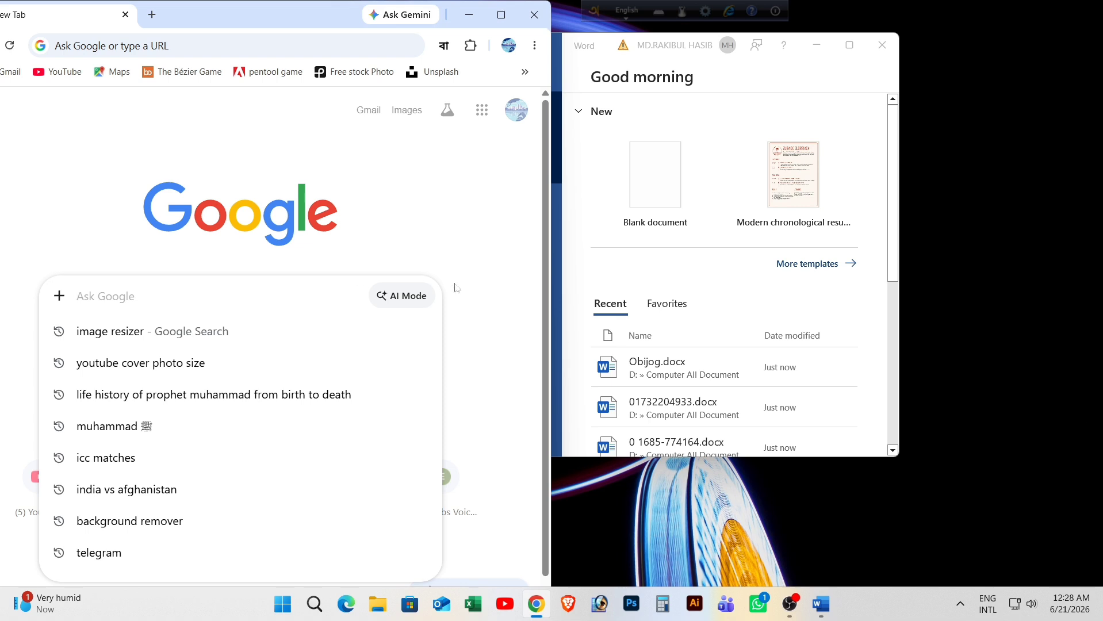
left_click(652, 167)
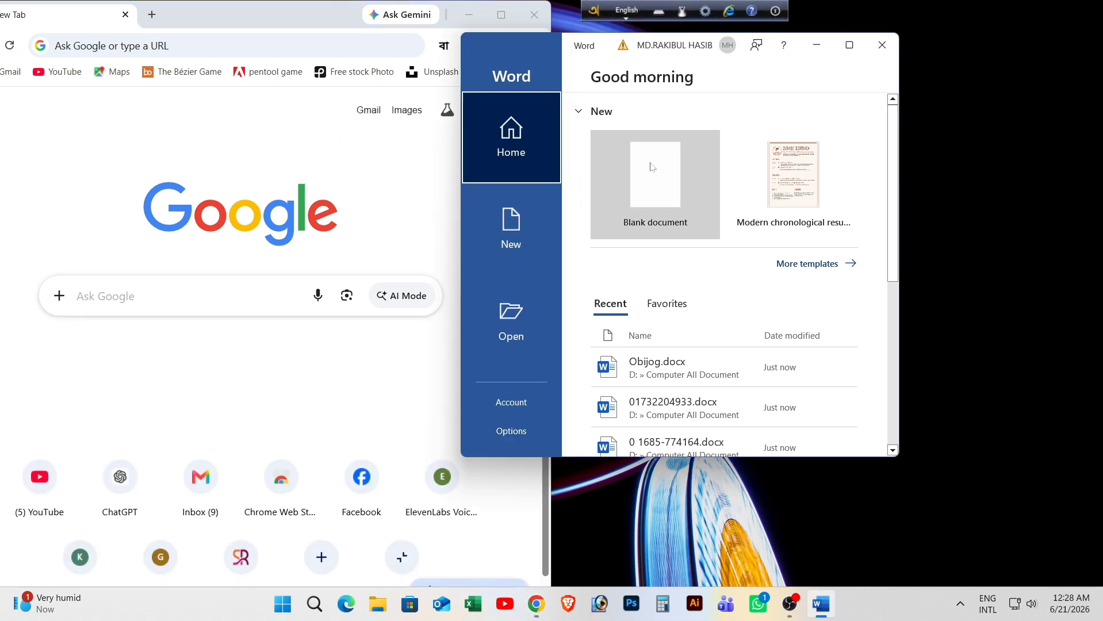
left_click(652, 167)
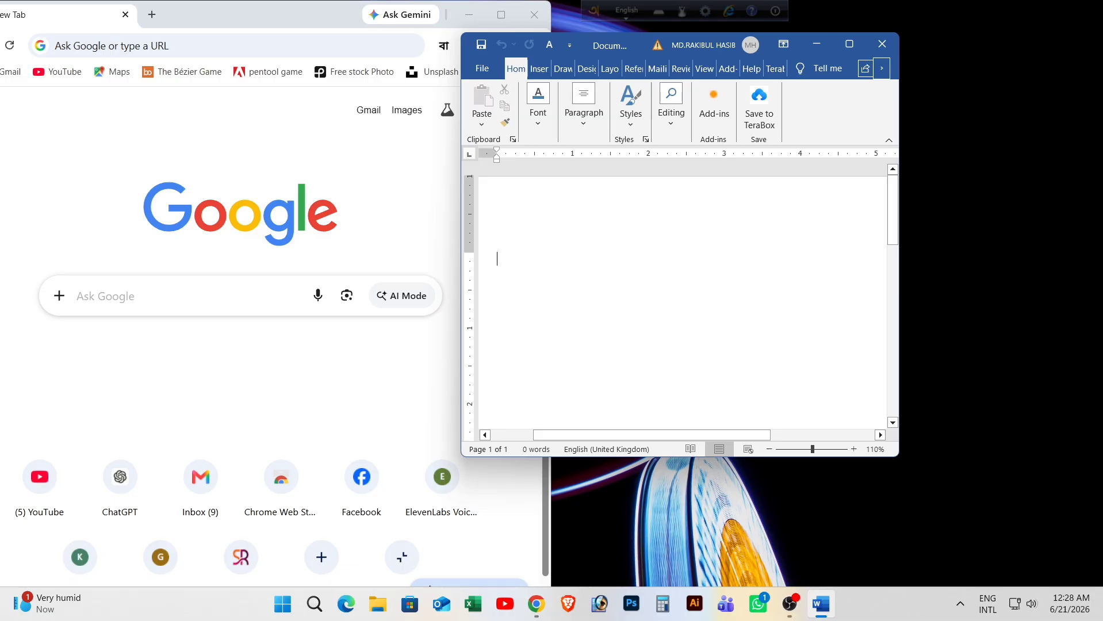
left_click(882, 44)
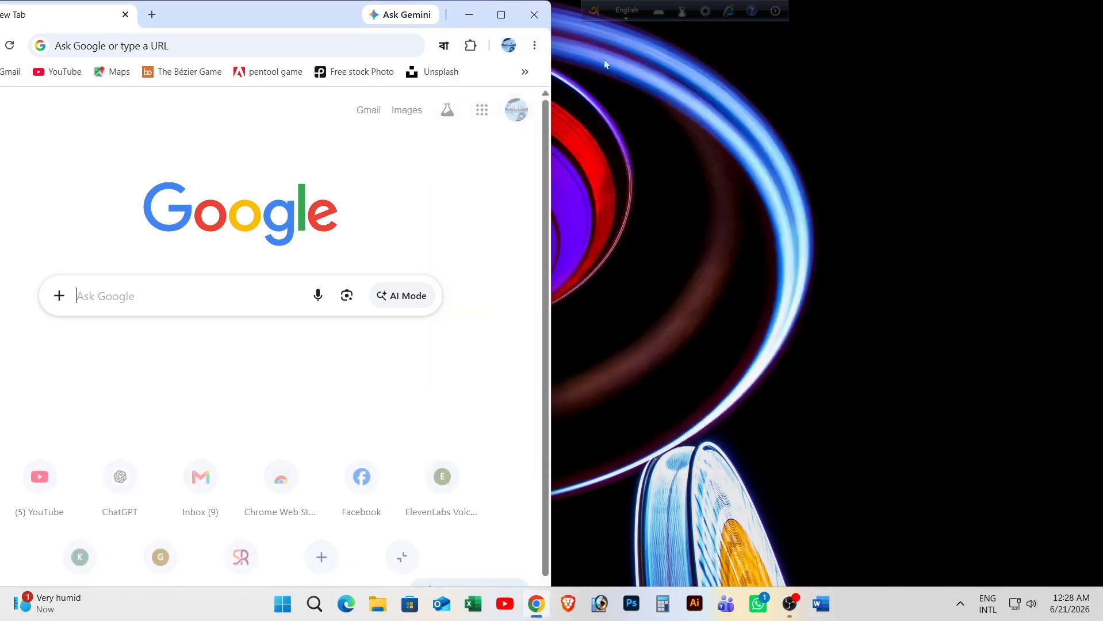
left_click(526, 26)
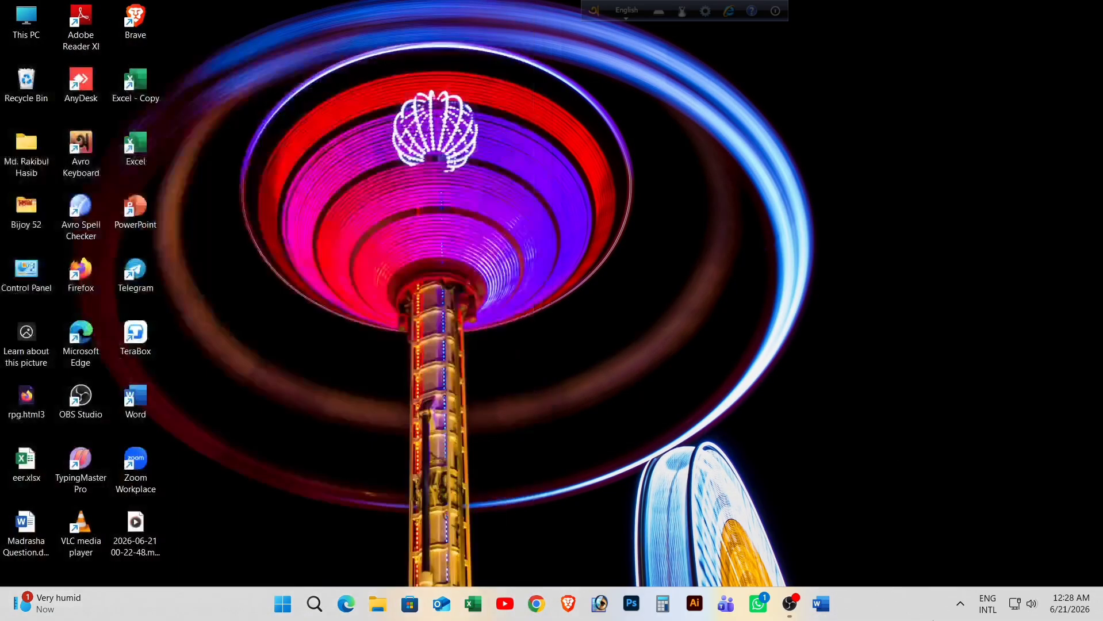
Relaunch Word from the taskbar and toggle its window between maximized and restored, leaving it maximized.
left_click(825, 614)
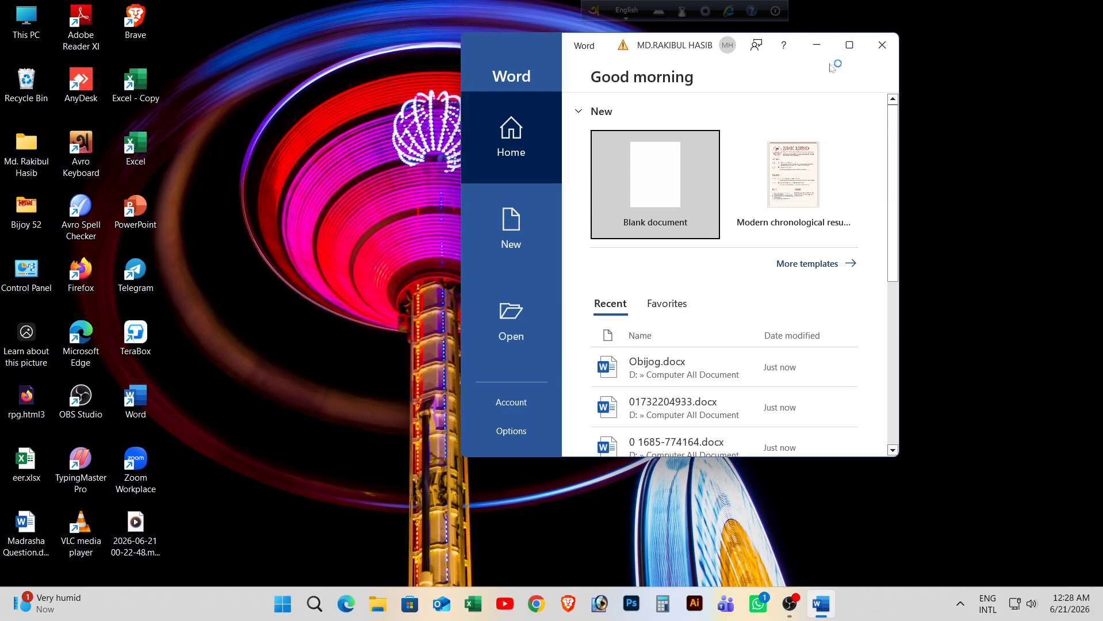
left_click(850, 45)
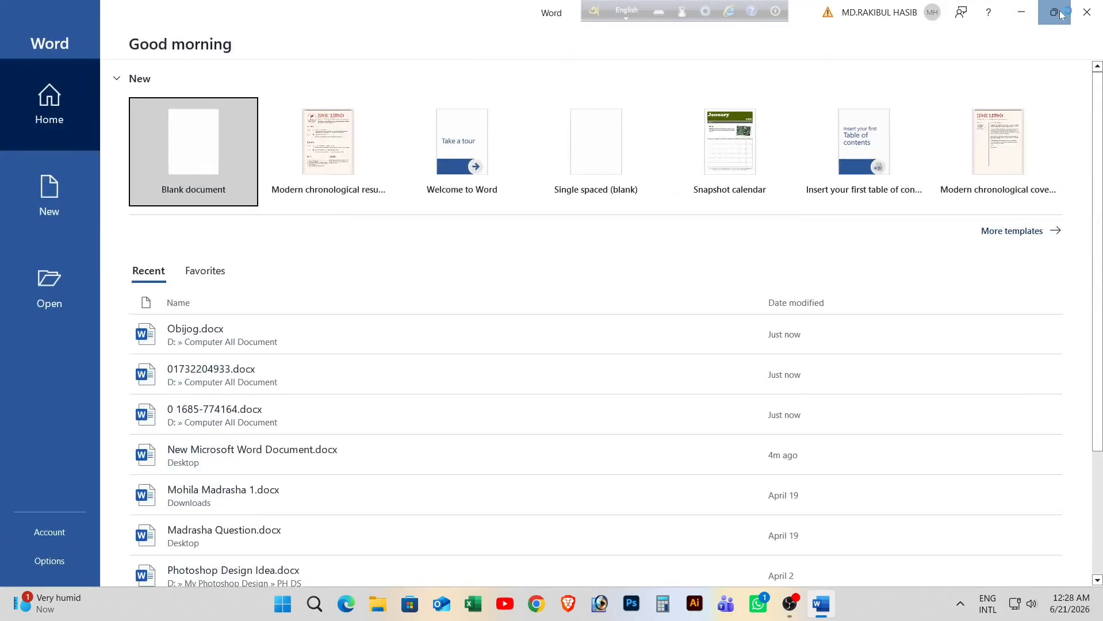
left_click(1060, 13)
left_click(848, 44)
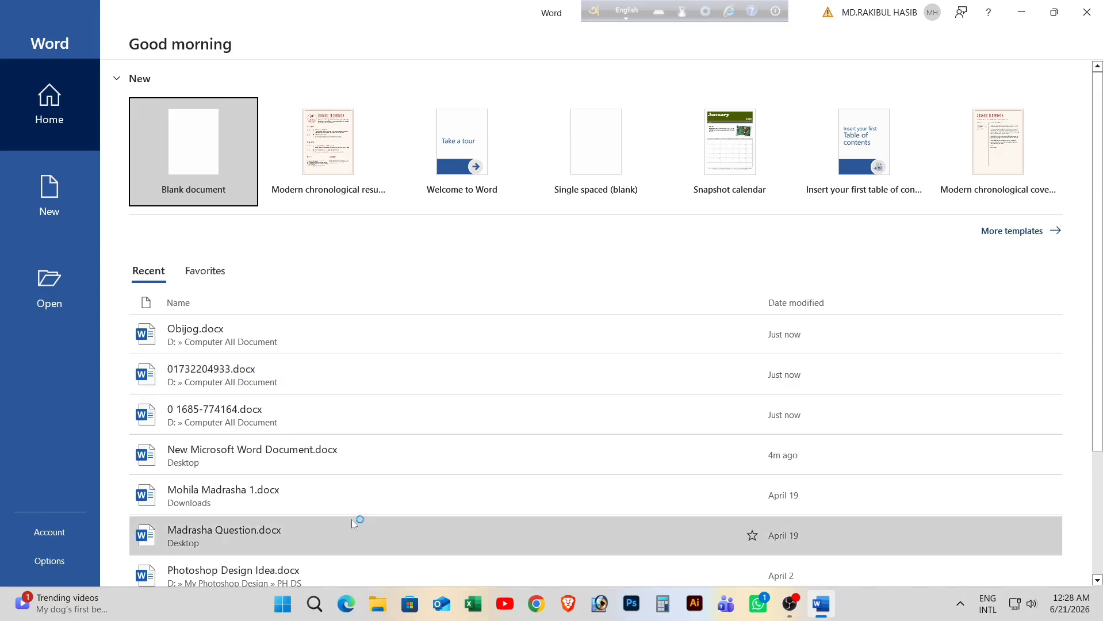
Open the CV document from Word's recent files, look through its pages and minimize the window.
scroll(352, 520, "down", 3)
left_click(317, 455)
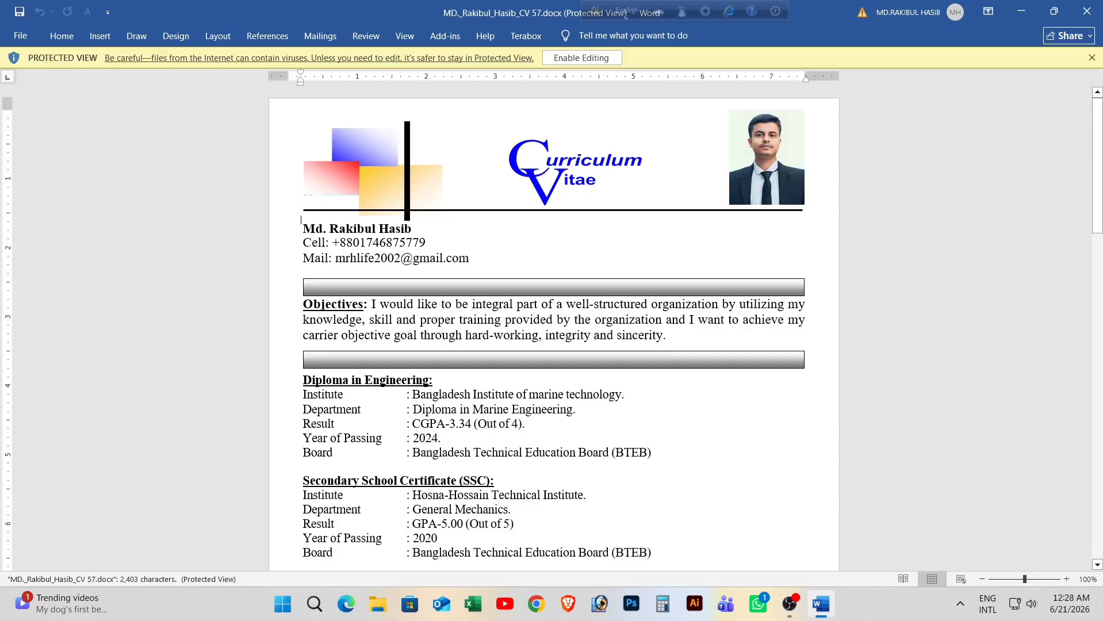
scroll(554, 322, "down", 12)
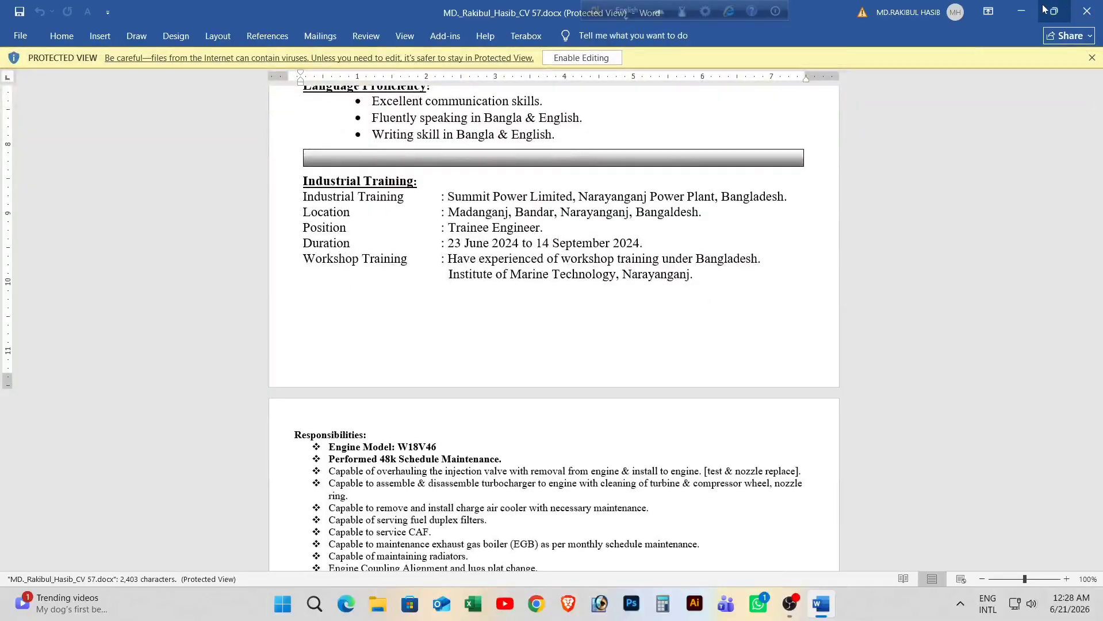
left_click(1018, 14)
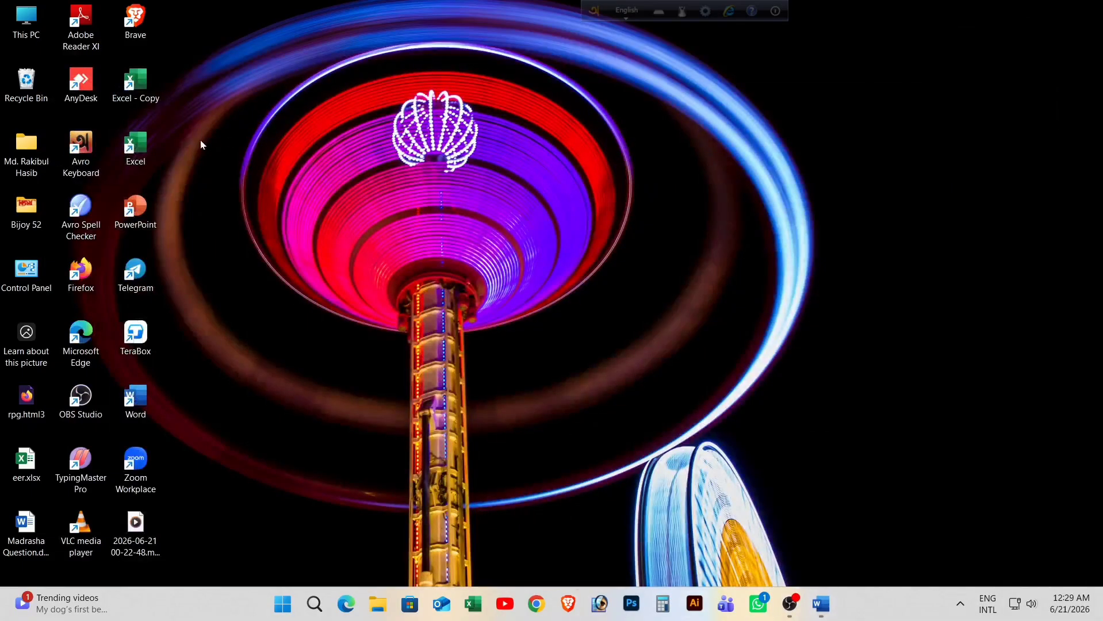
Open This PC in a maximized window, bring the minimized CV document back to the front and minimize it again.
double_click(38, 27)
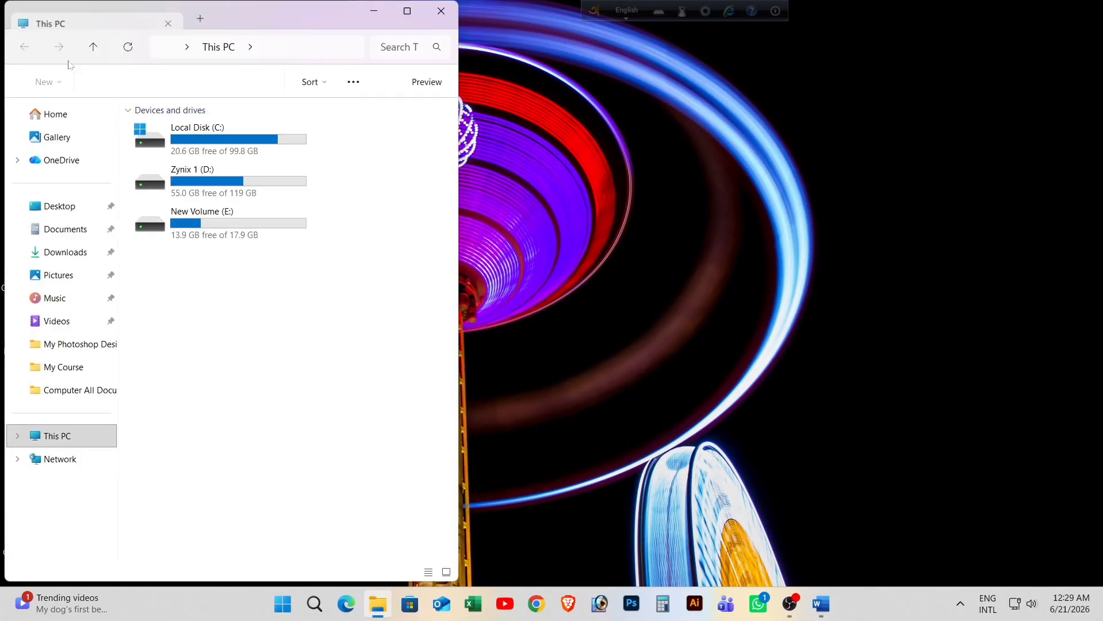
left_click(409, 10)
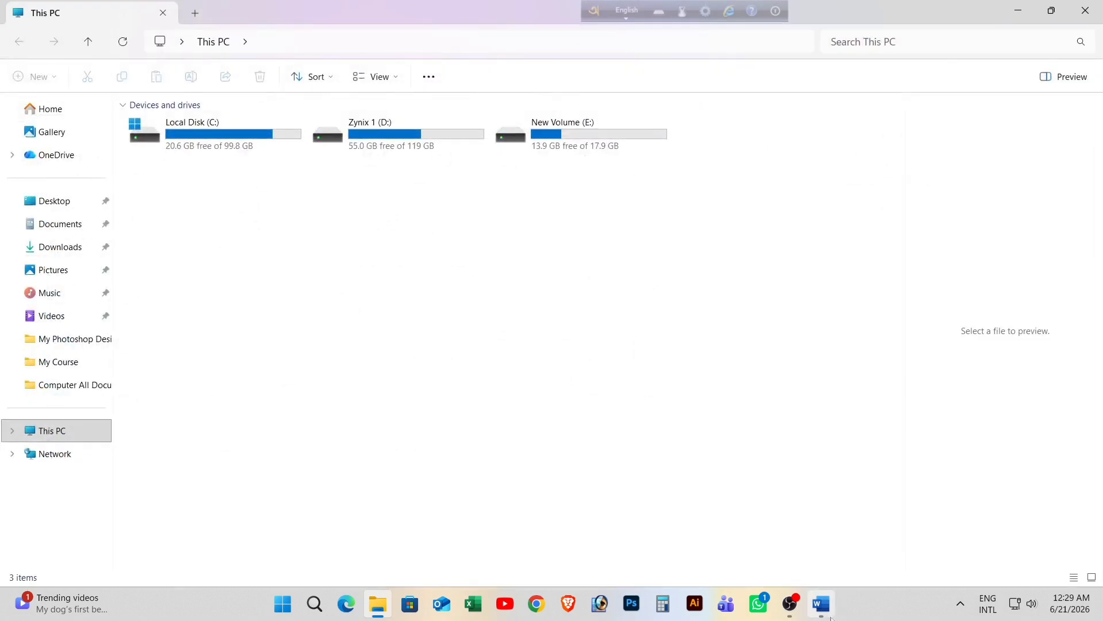
left_click(821, 604)
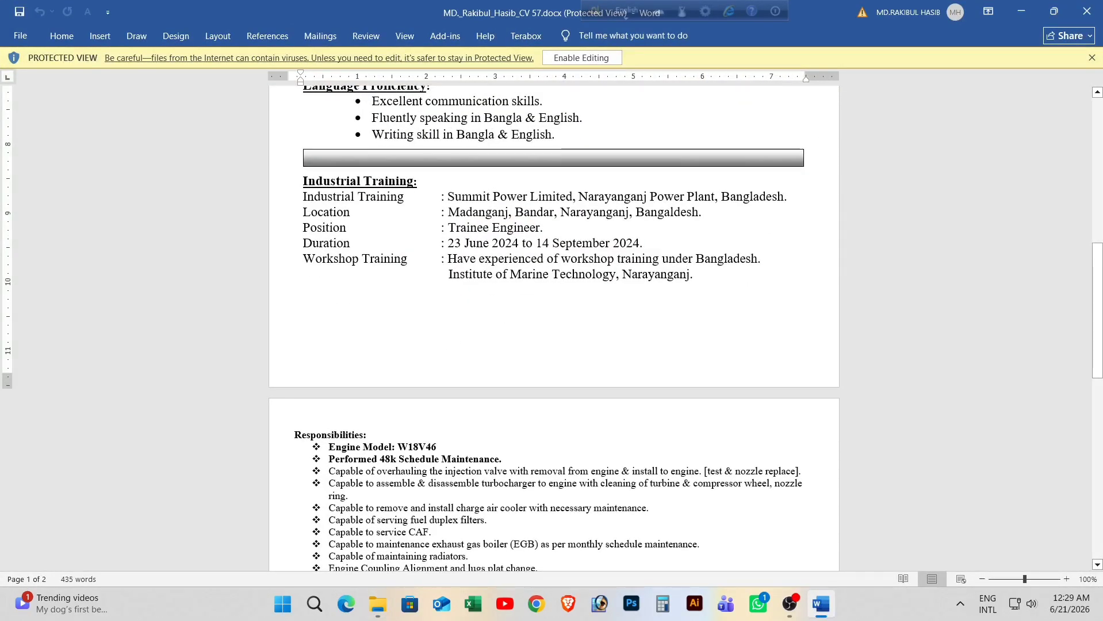
left_click(1022, 11)
Create a new blank document, bring Chrome forward, and switch back to Word's CV document.
key("ctrl+n")
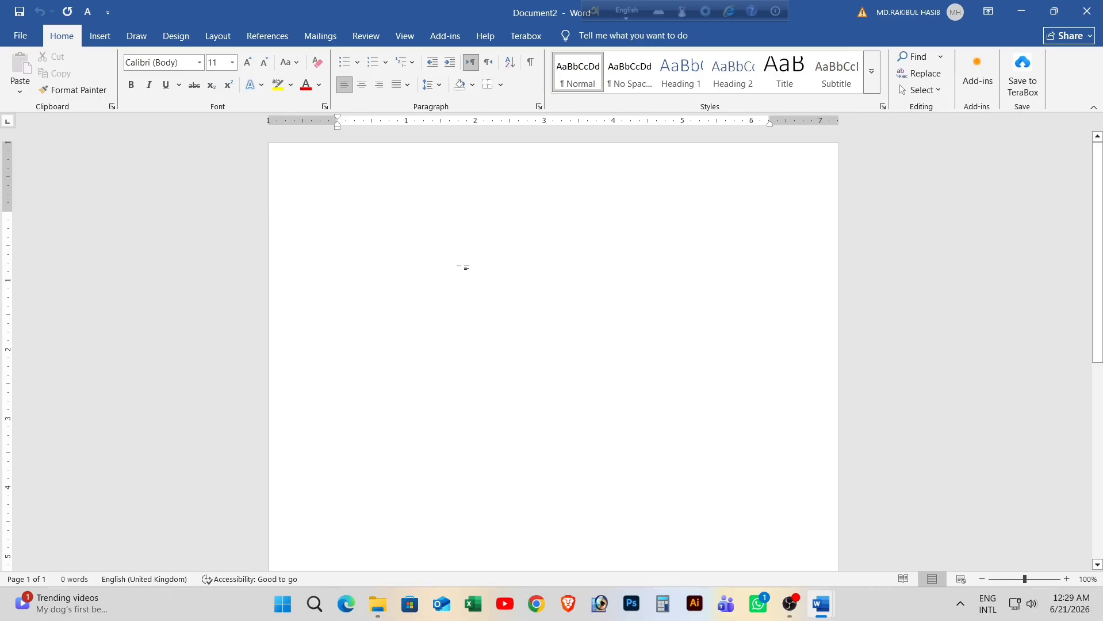
left_click(536, 604)
left_click(820, 607)
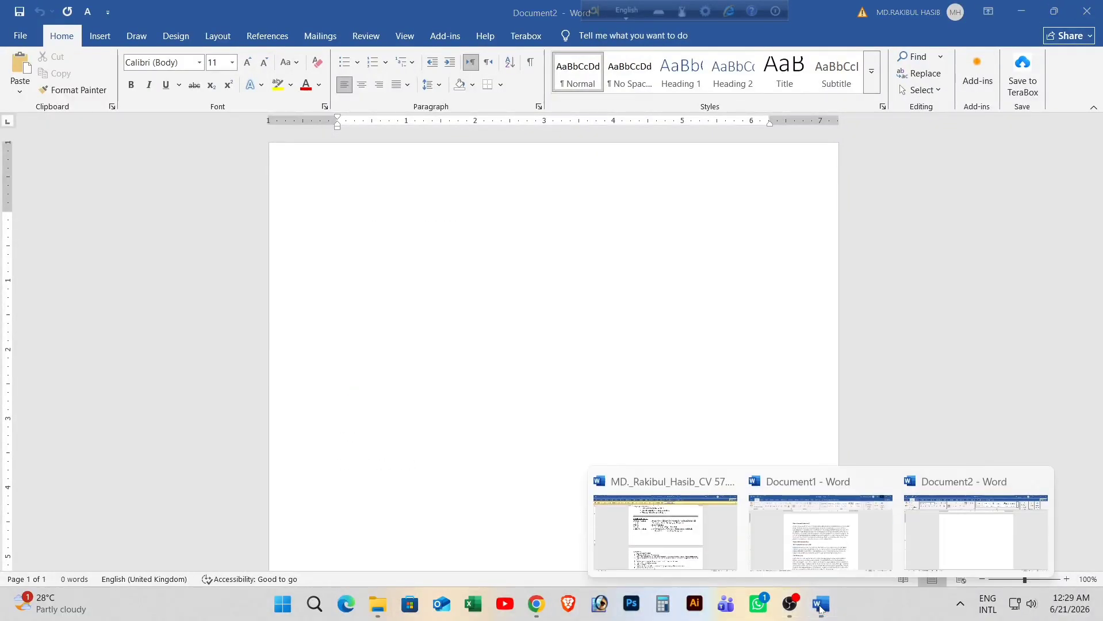
left_click(712, 530)
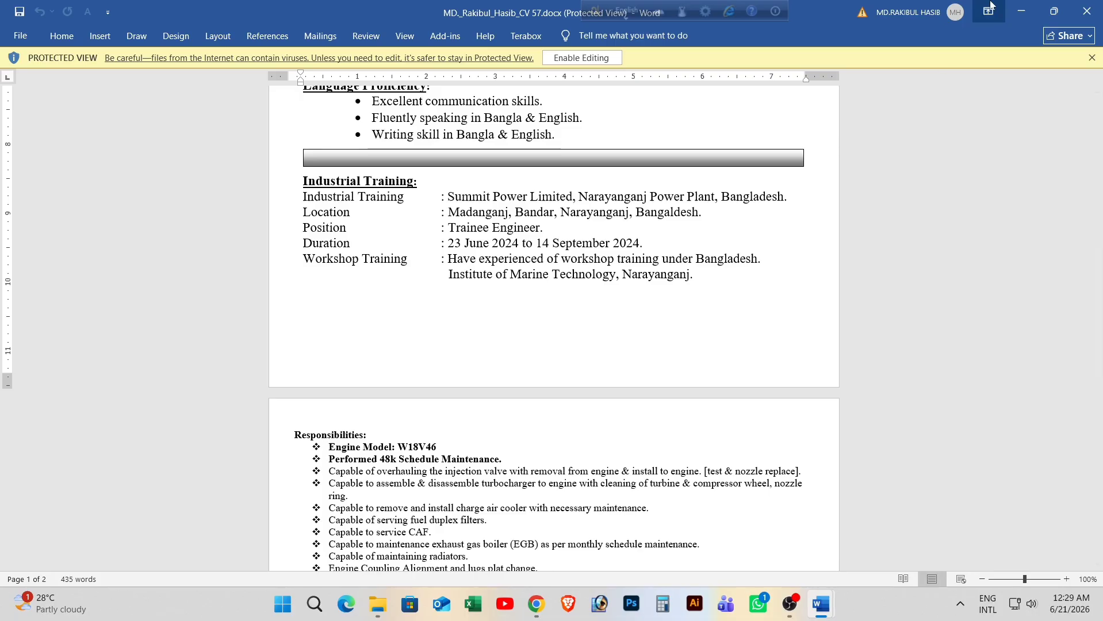
Minimize the CV document and the remaining Word windows to reveal the desktop.
left_click(1026, 10)
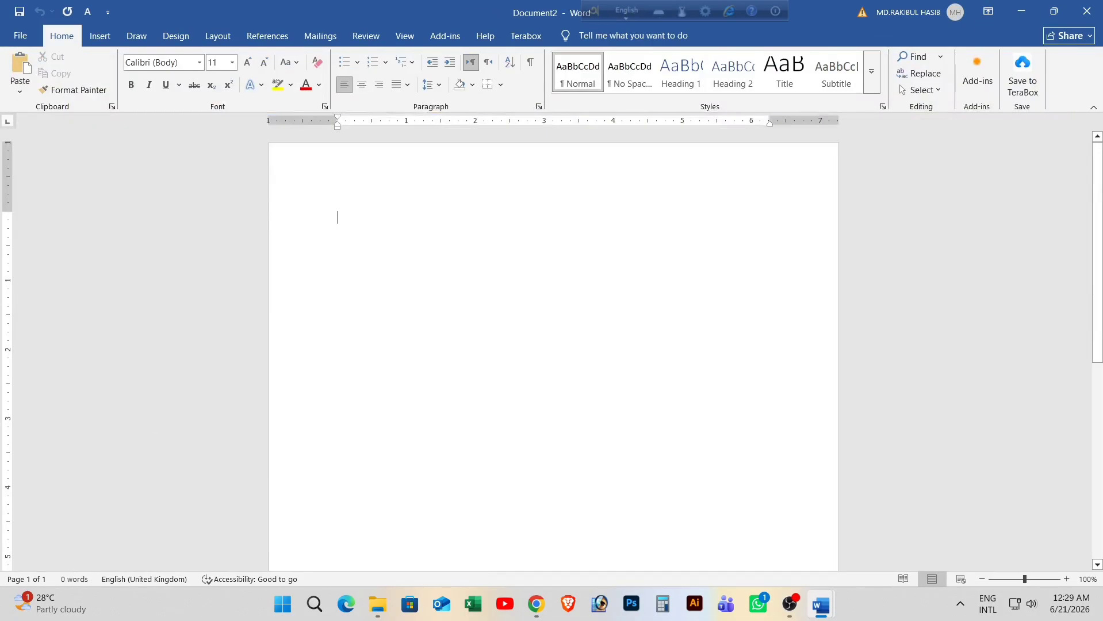
left_click(1022, 10)
left_click(1023, 8)
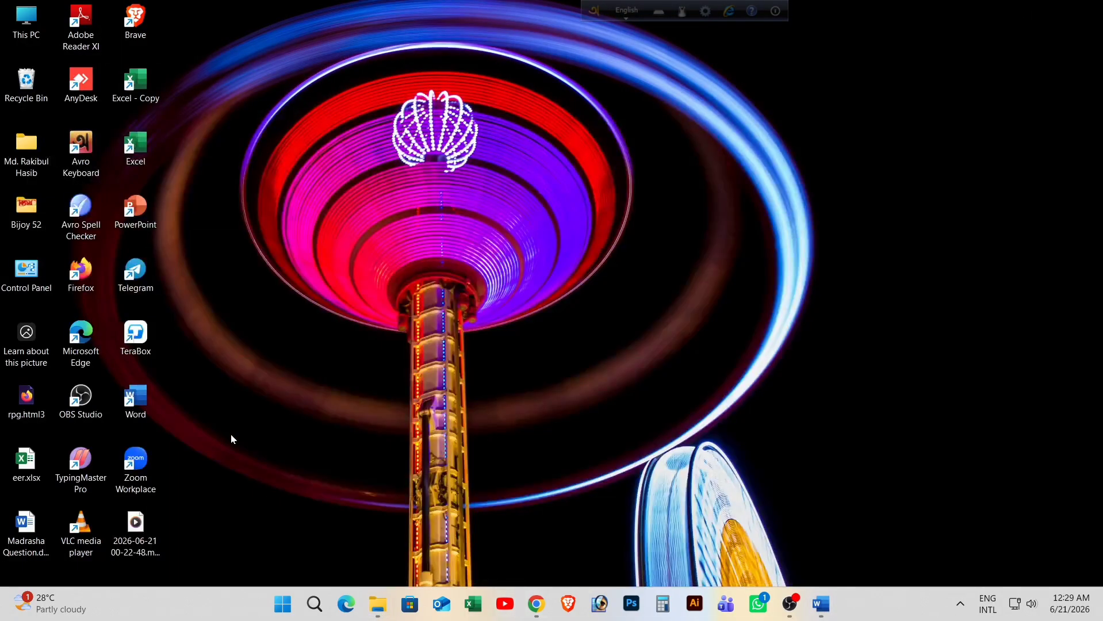
Show the Pictures folder in File Explorer, then minimize, restore and minimize its window again.
left_click(381, 615)
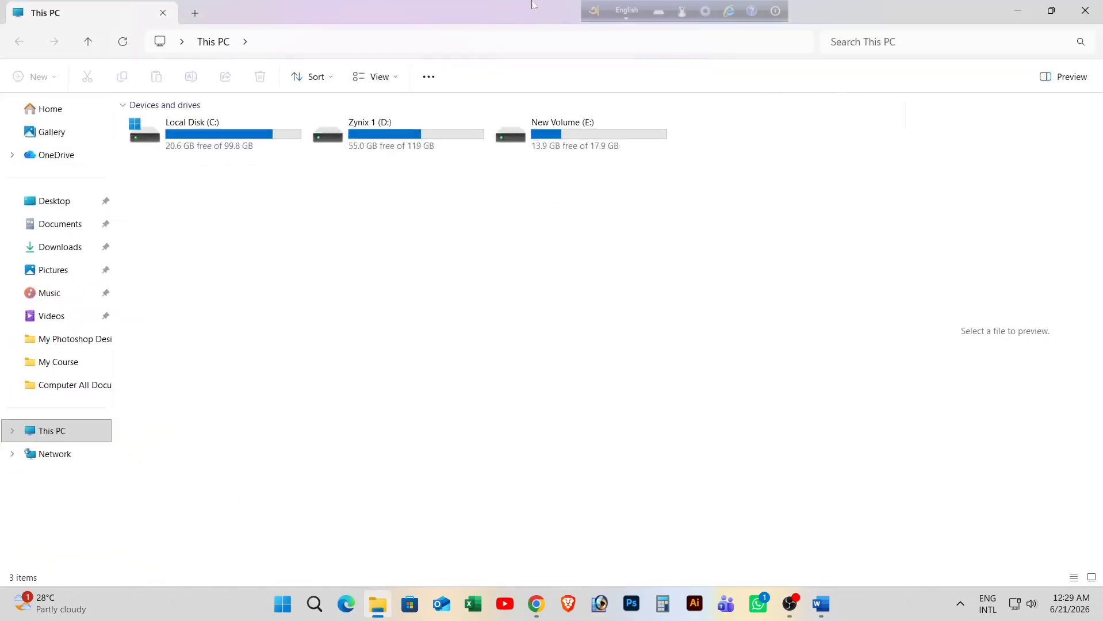
left_click(69, 270)
left_click(1028, 7)
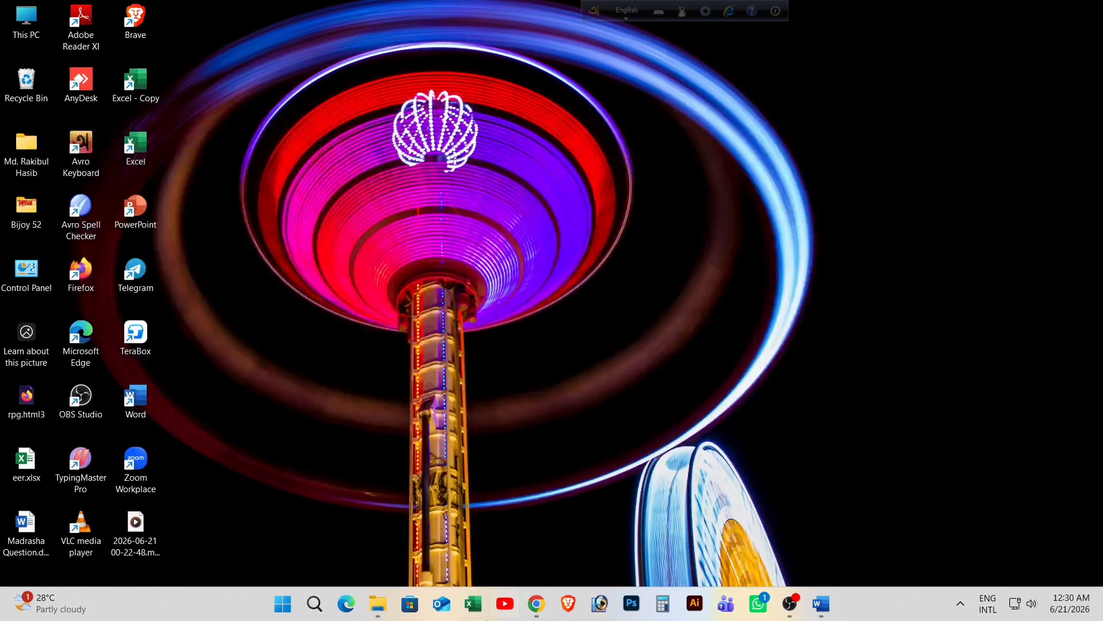
left_click(377, 605)
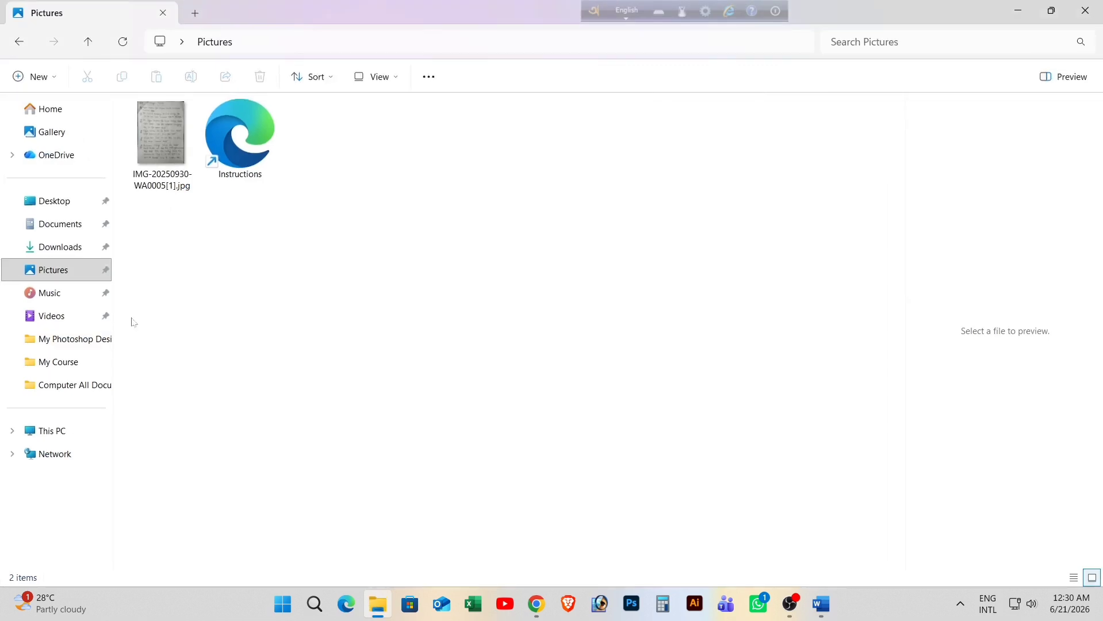
left_click(1024, 11)
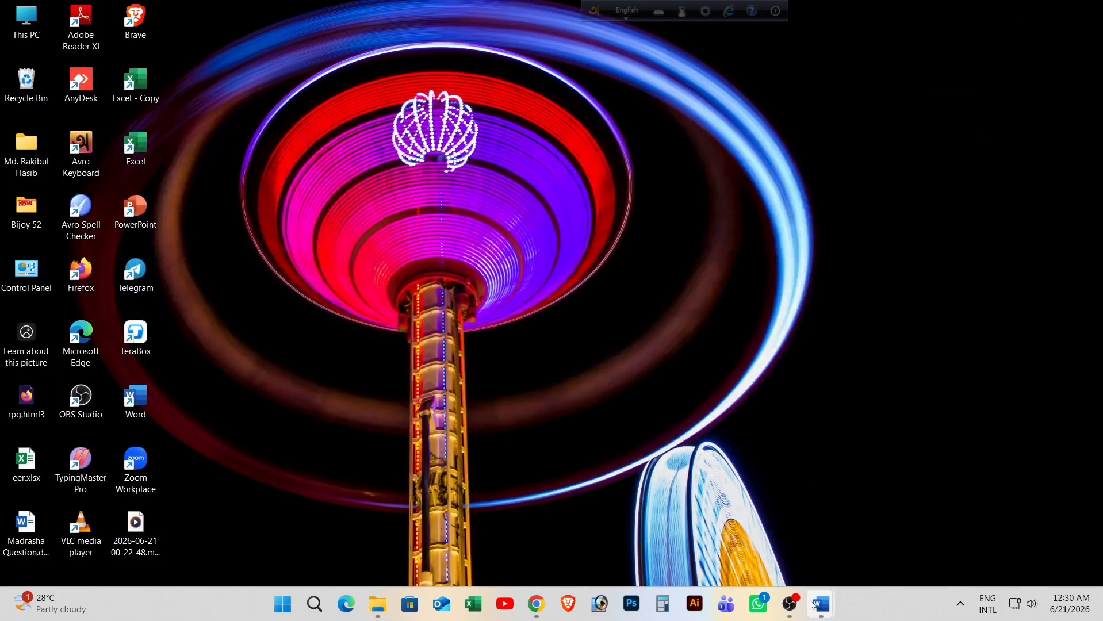
Preview the open Word windows, then bring up the CV document and Document1 in turn, minimizing each.
mouse_move(821, 608)
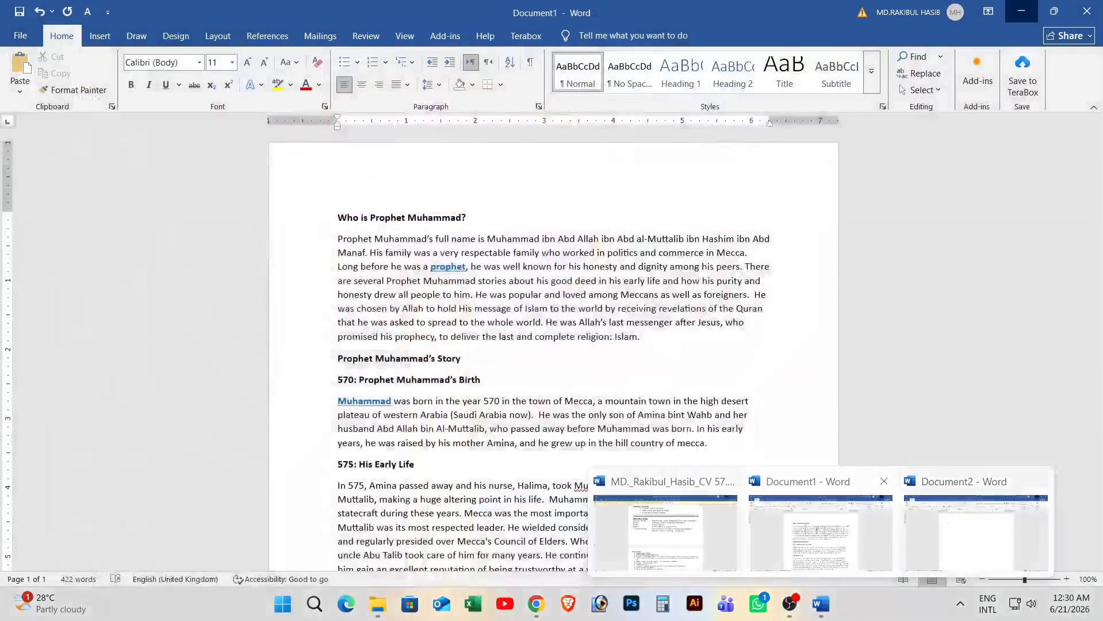
mouse_move(698, 524)
mouse_move(989, 548)
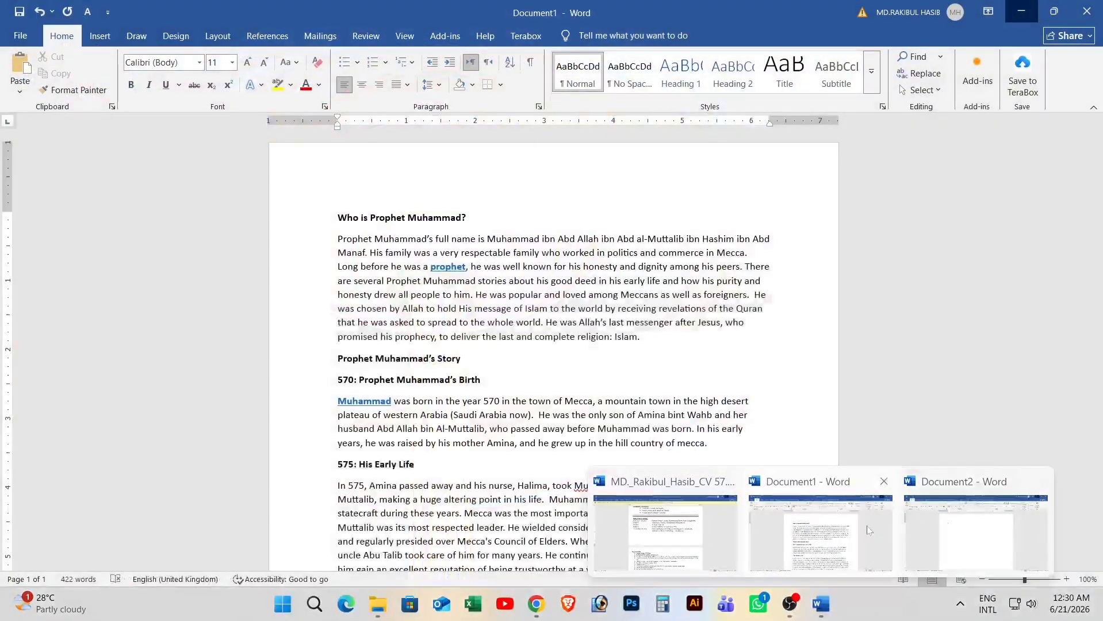
mouse_move(701, 545)
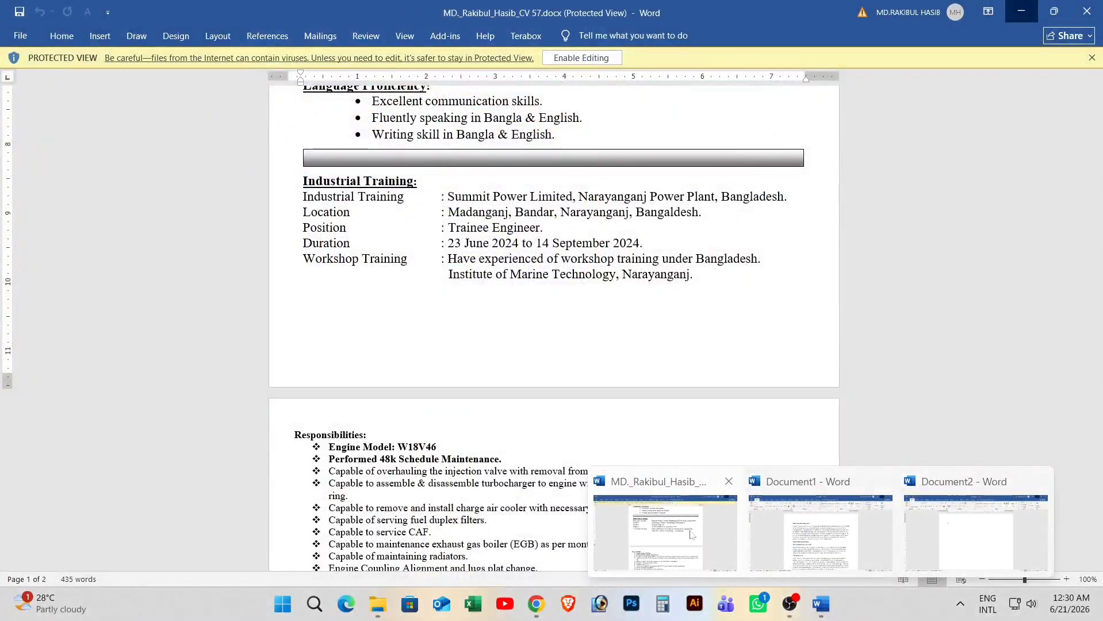
left_click(691, 535)
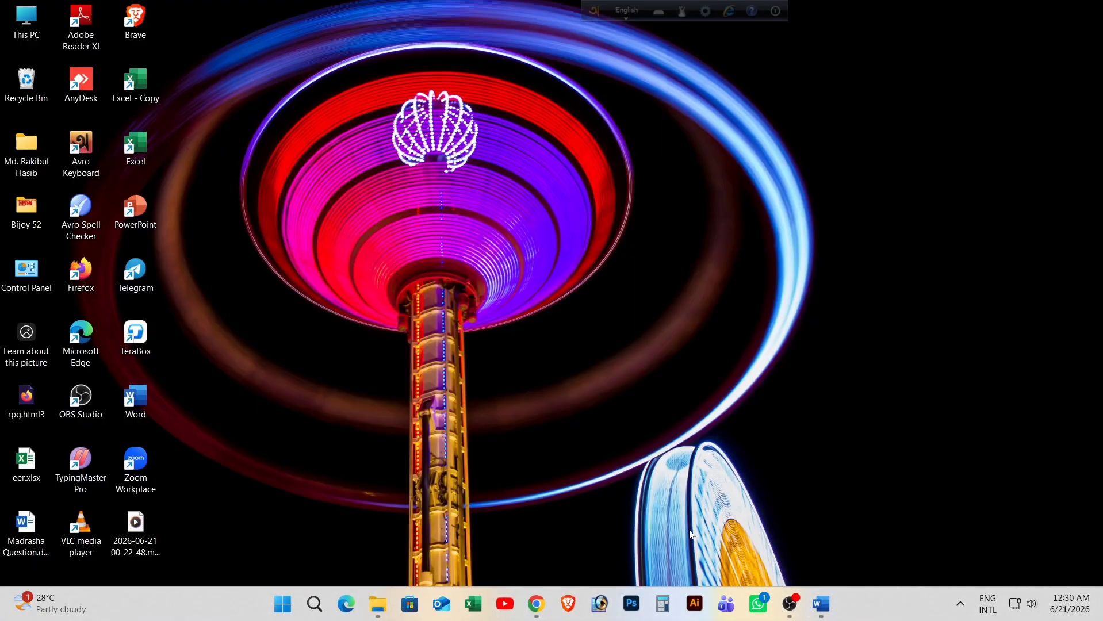
left_click(1034, 6)
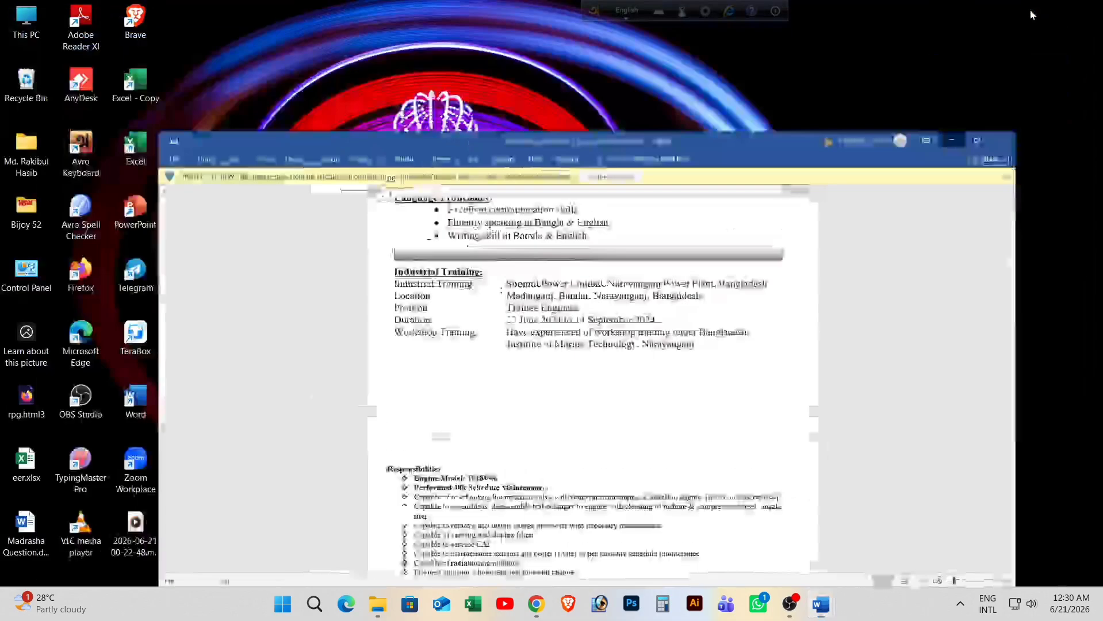
left_click(819, 524)
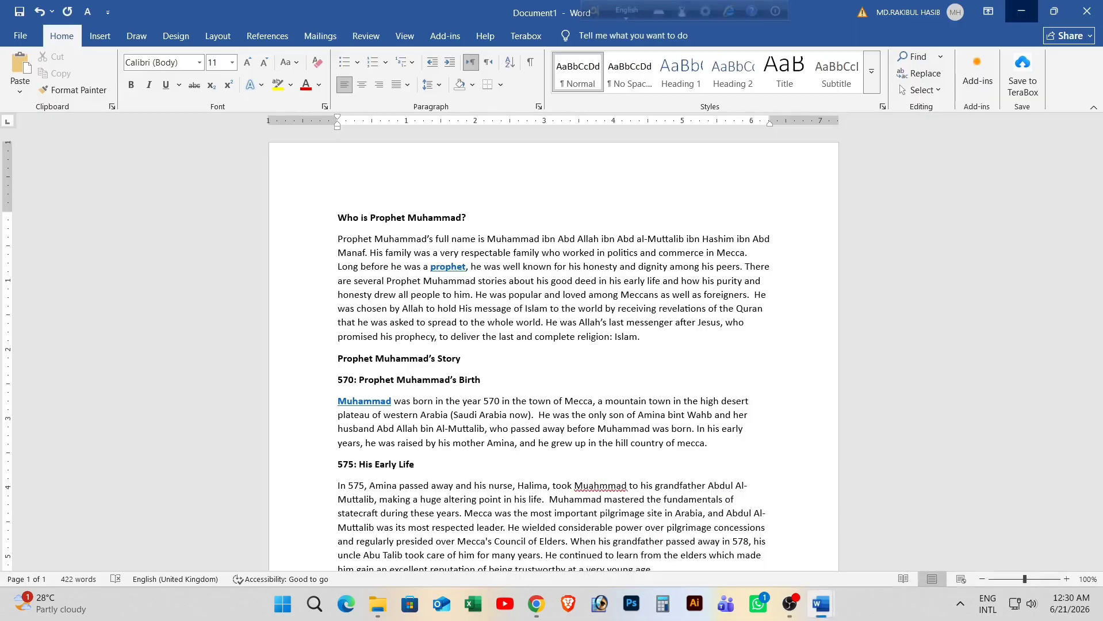
left_click(1021, 10)
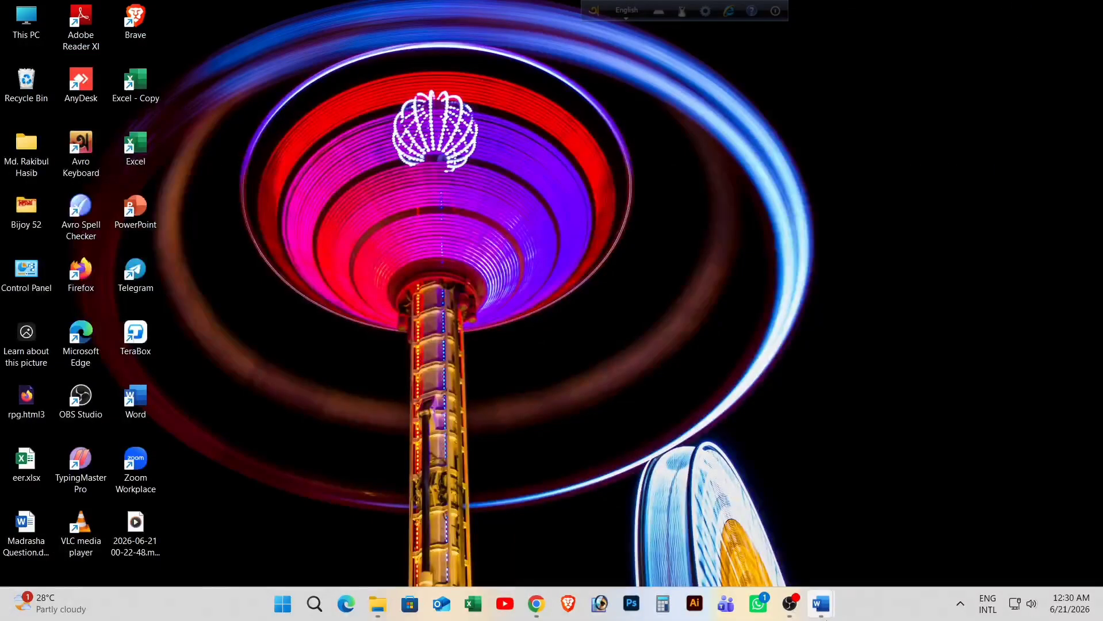
Bring up Document2 and Document1 one after the other and minimize both windows.
mouse_move(821, 607)
left_click(943, 532)
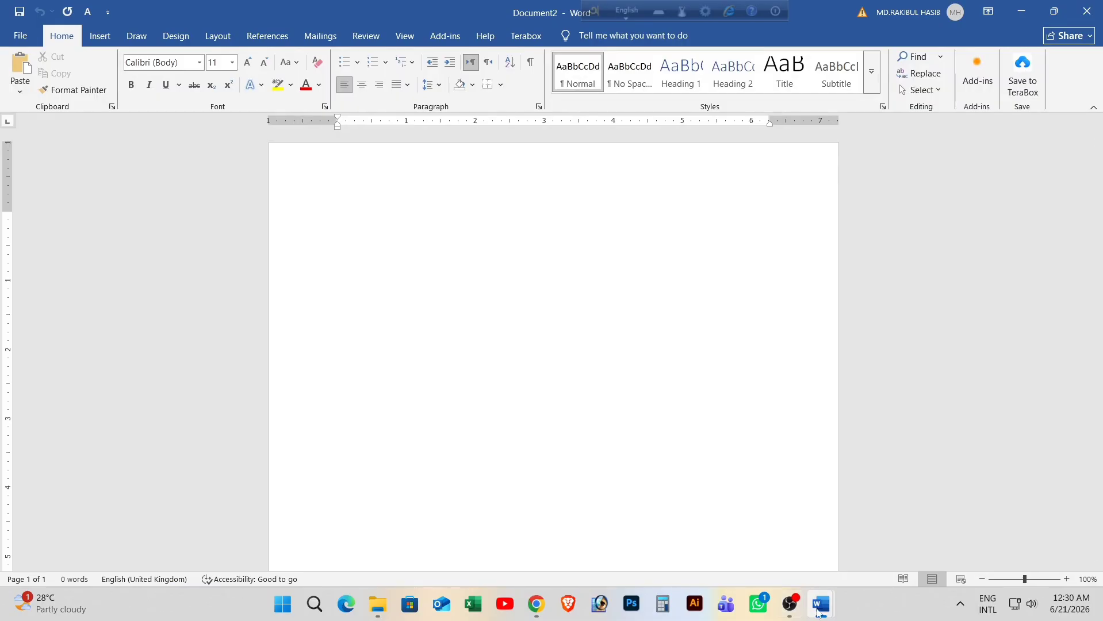
left_click(821, 532)
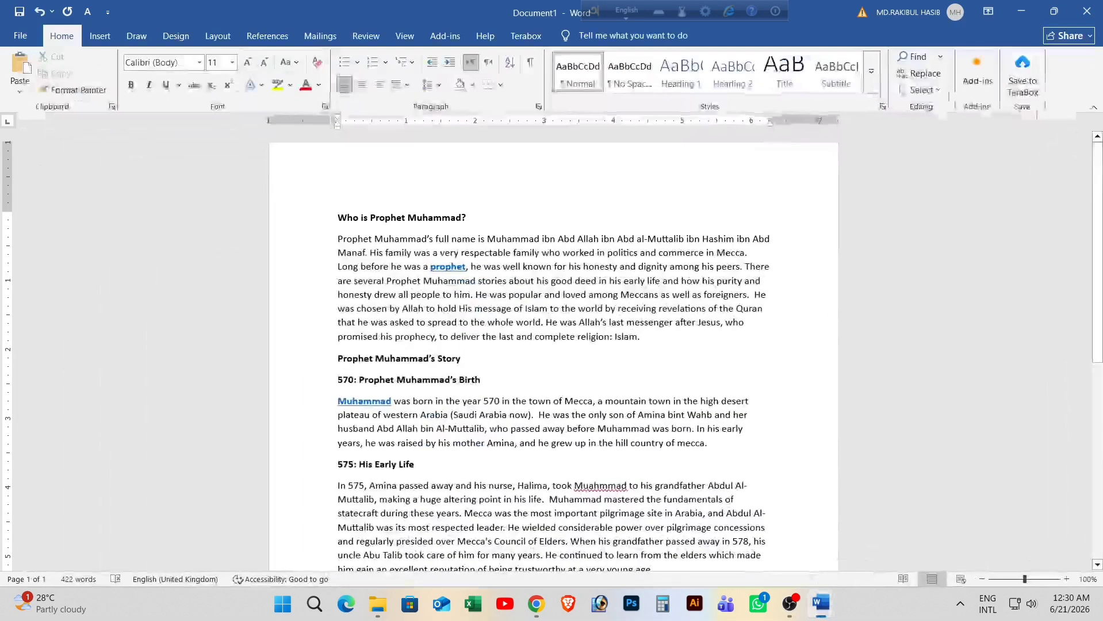
left_click(1022, 11)
left_click(1021, 10)
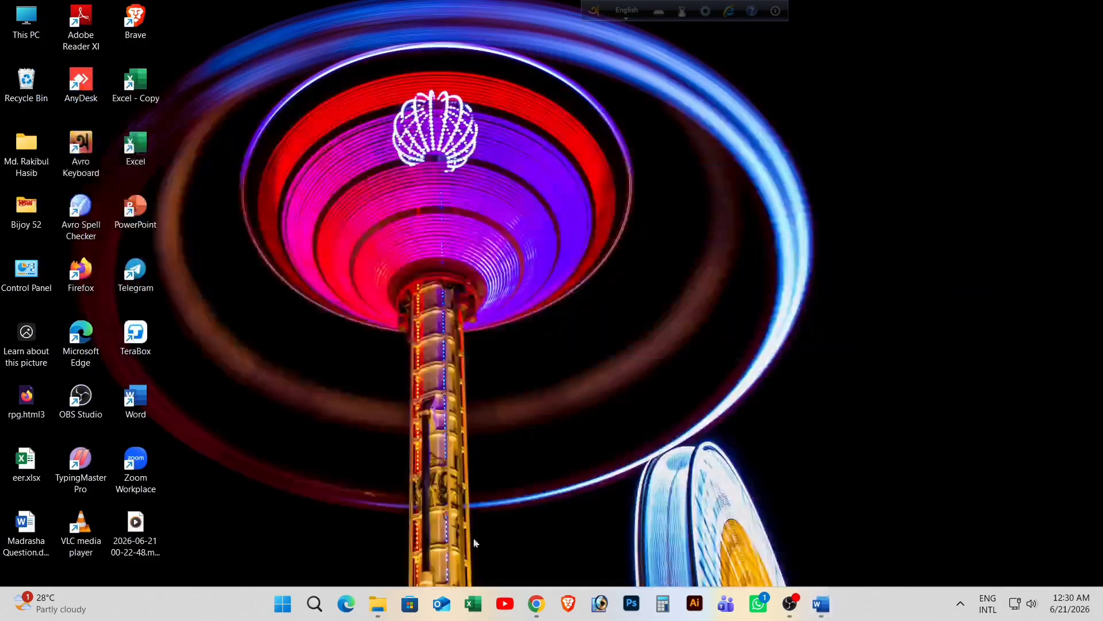
In Chrome, select the article's 594 section through the 595-609 heading and minimize the browser.
left_click(536, 604)
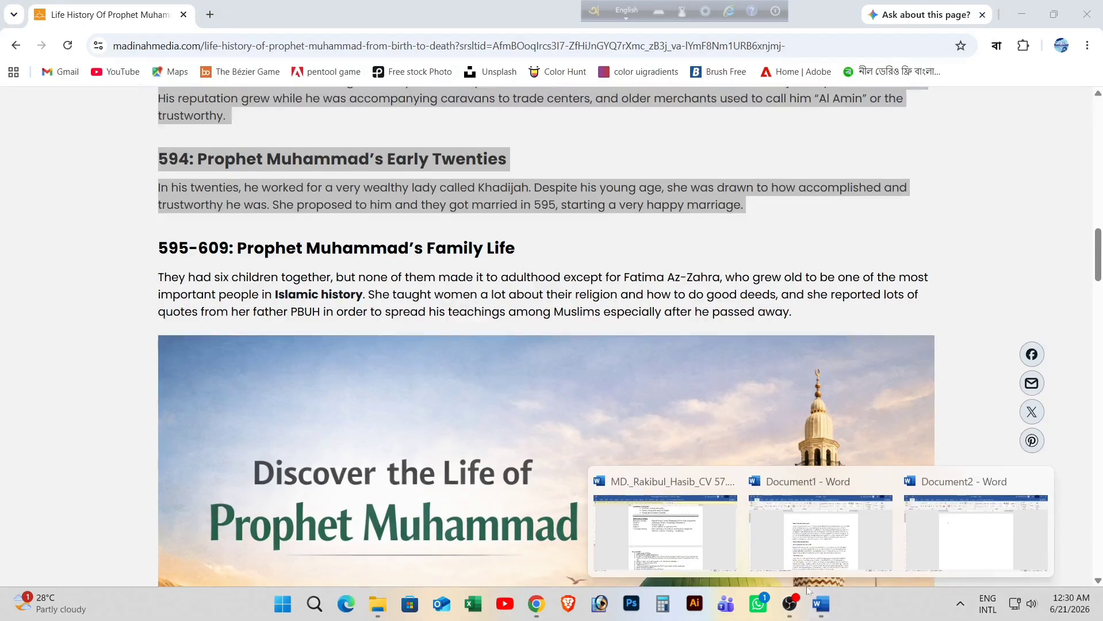
left_click(608, 246)
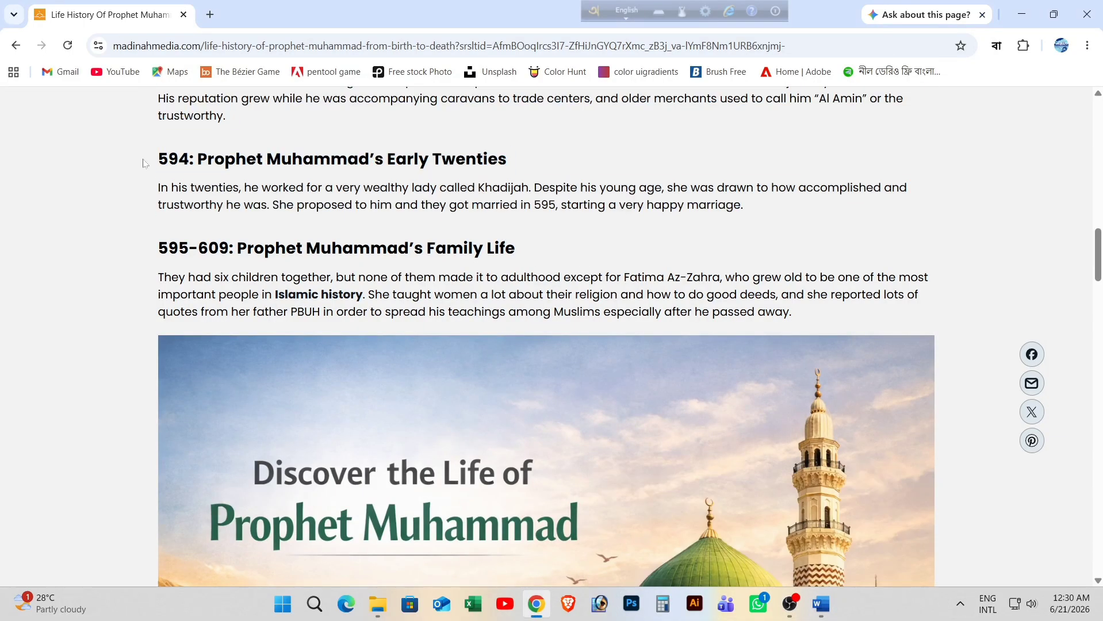
left_click_drag(144, 163, 639, 263)
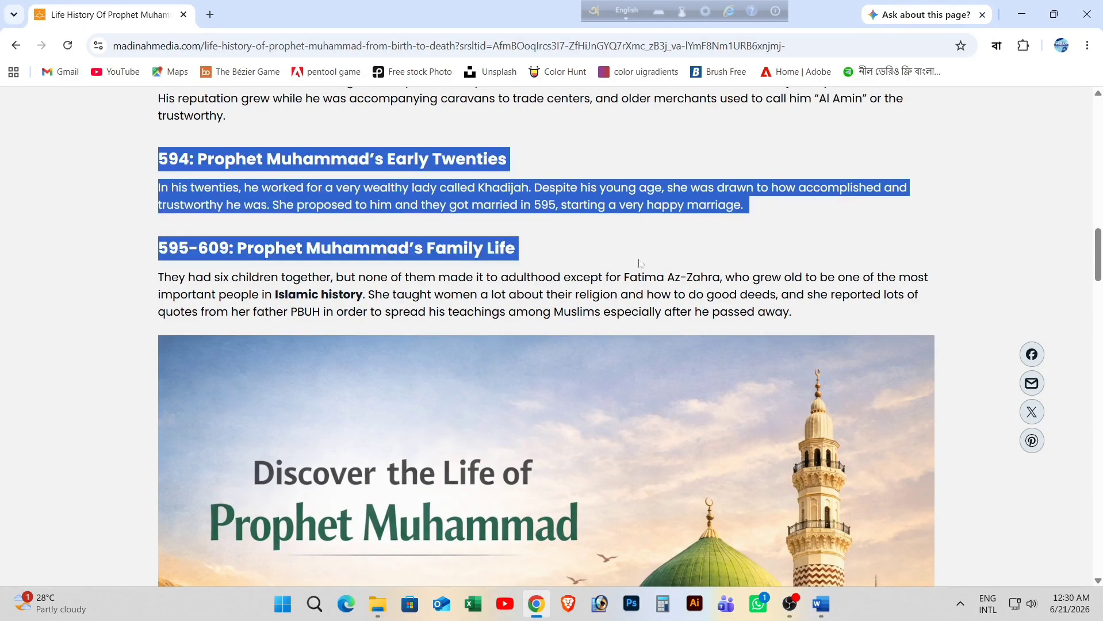
left_click(1022, 14)
Paste the copied Prophet Muhammad article text into the blank Document2 and minimize its window.
mouse_move(812, 603)
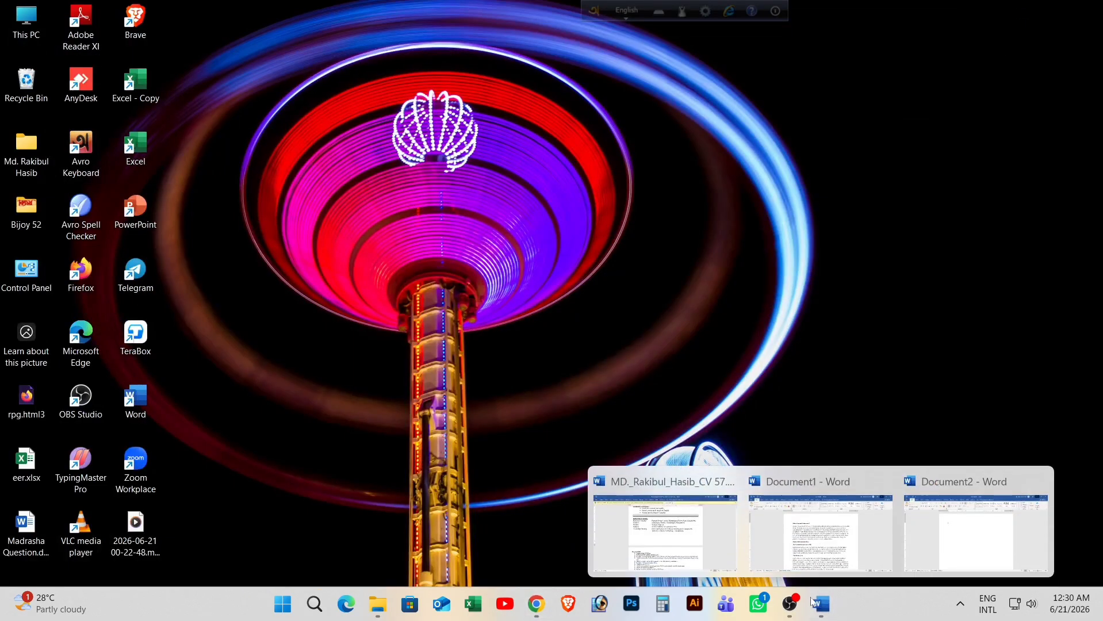
left_click(977, 532)
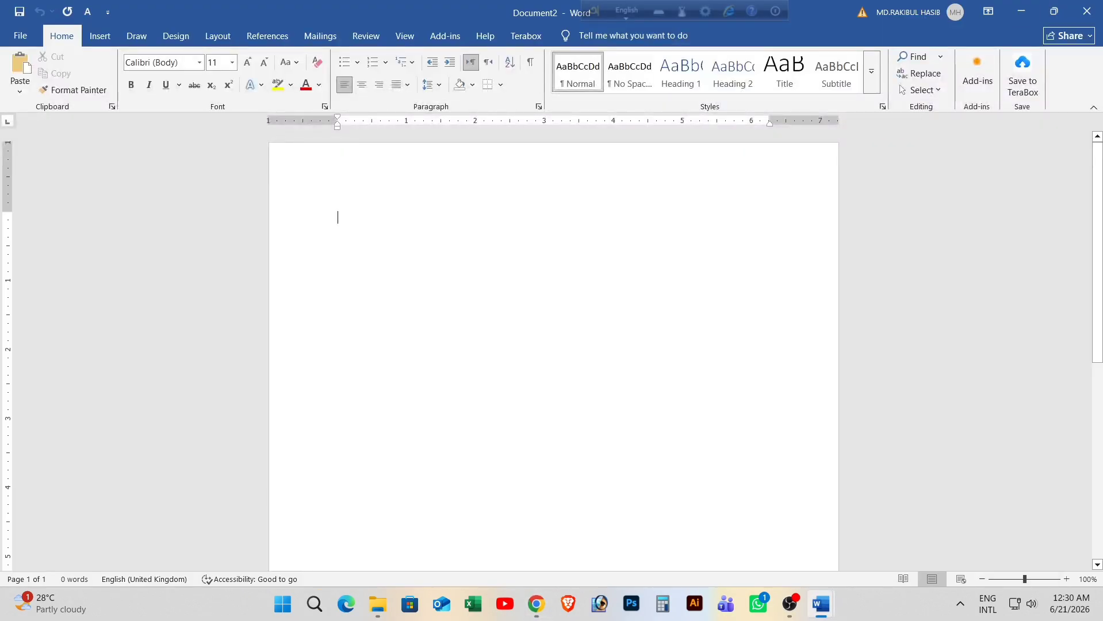
key("ctrl+v")
scroll(554, 346, "up", 5)
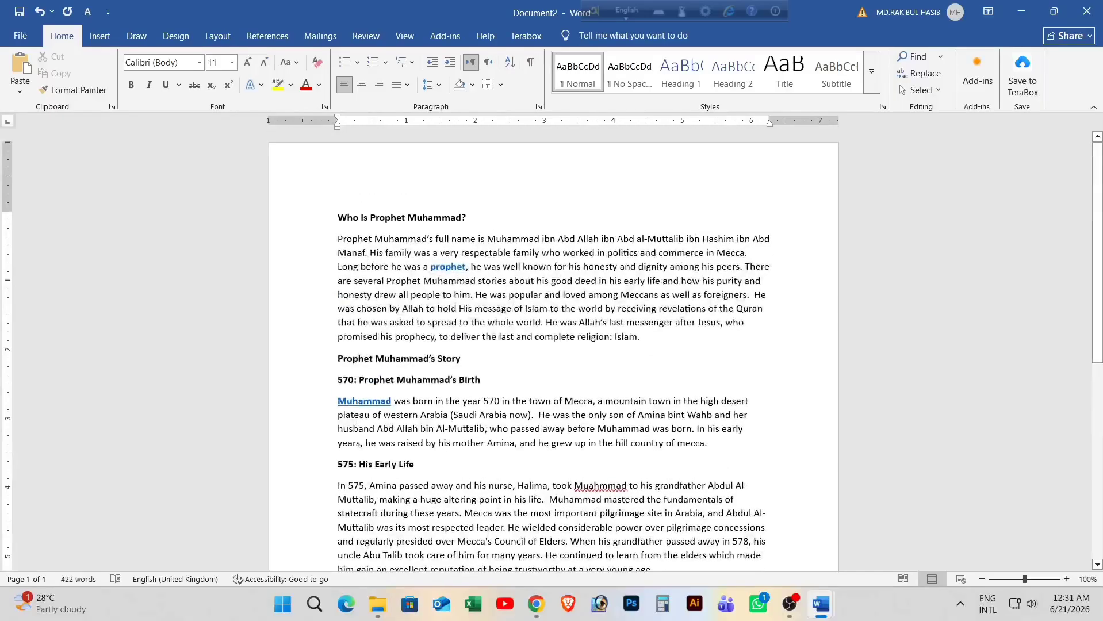
left_click(1021, 11)
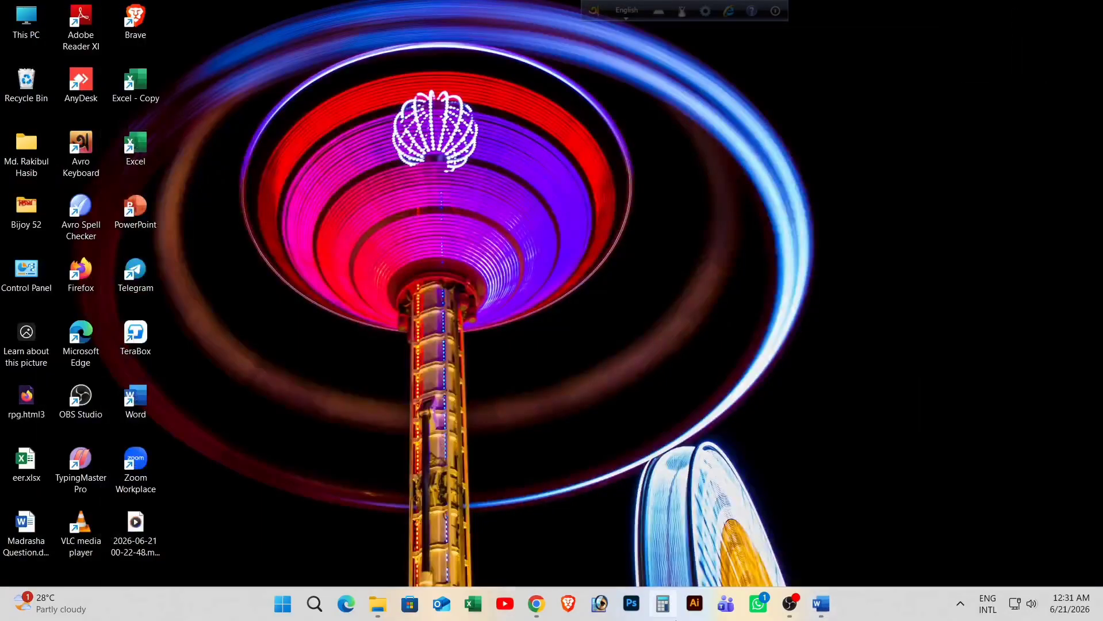
Restore Chrome, look back over the article's opening sections and close the browser.
left_click(536, 604)
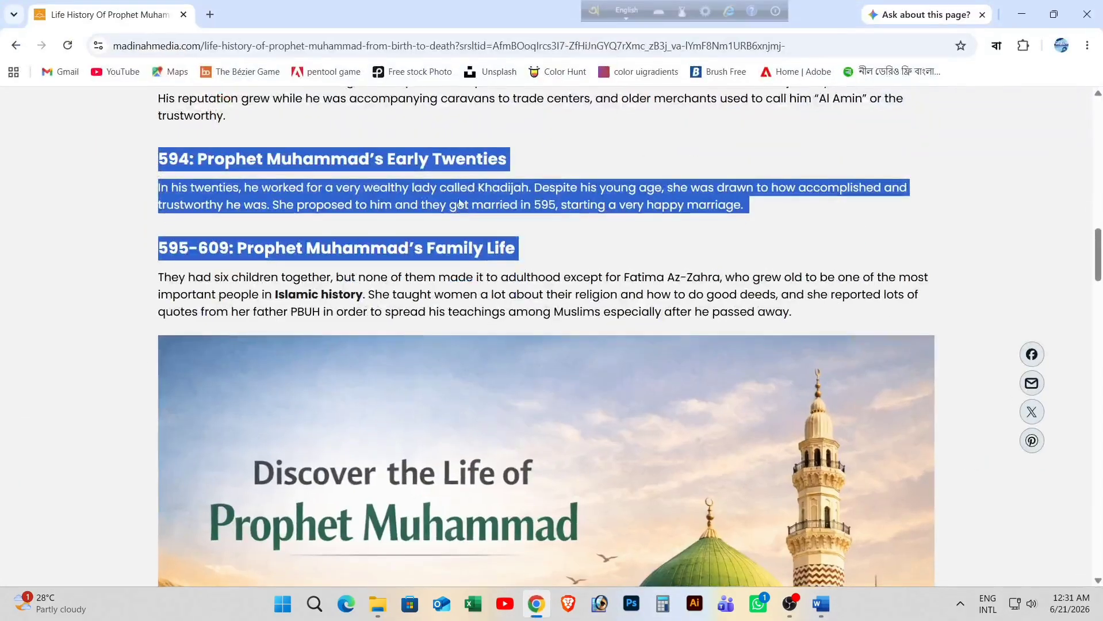
scroll(551, 268, "up", 7)
scroll(551, 268, "up", 10)
scroll(455, 214, "down", 8)
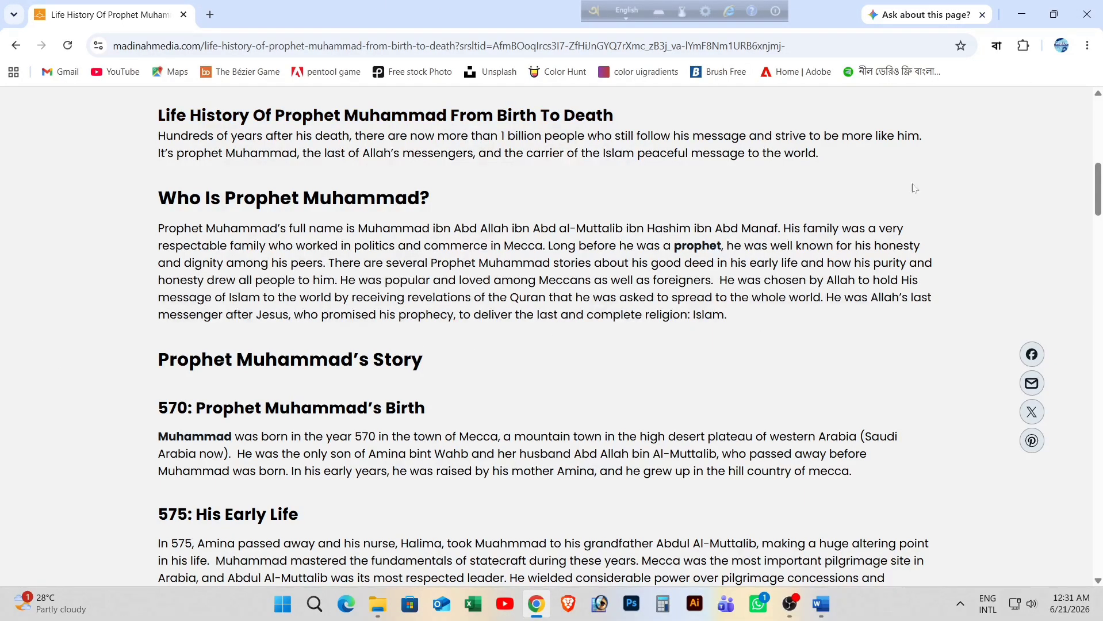
left_click(1087, 14)
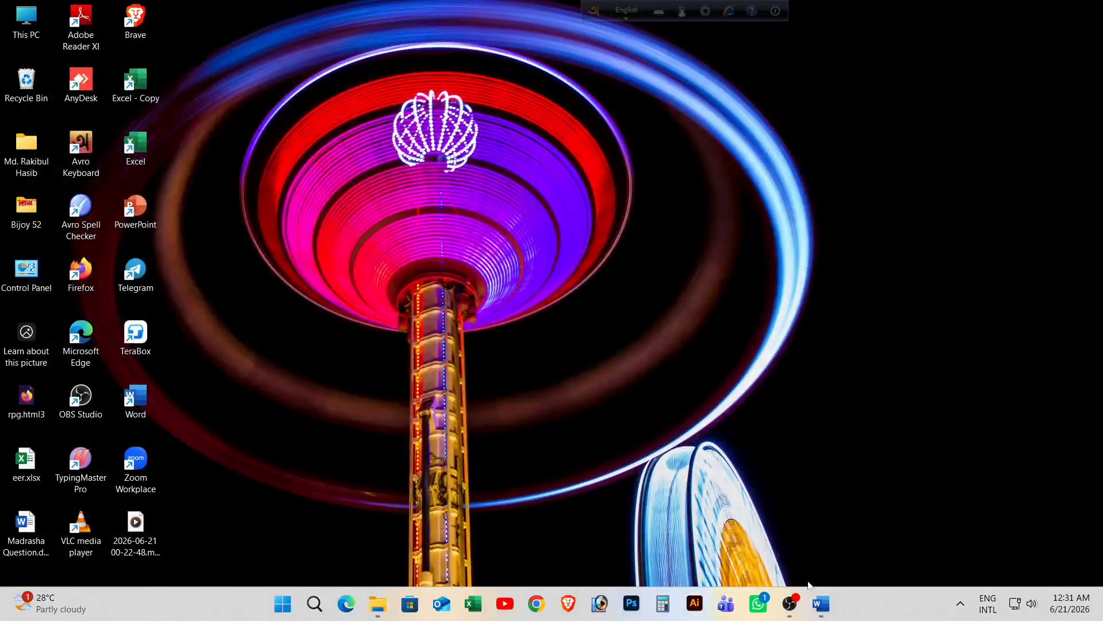
Restore Document2 in Word, preview the open windows and switch to Document1.
mouse_move(820, 603)
left_click(820, 529)
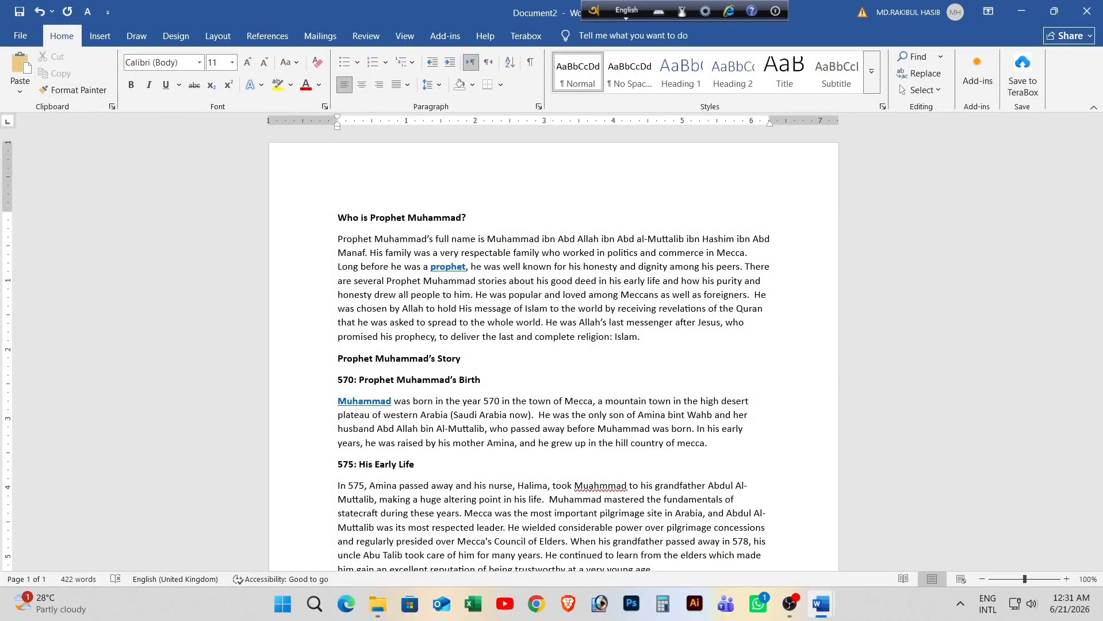
mouse_move(819, 609)
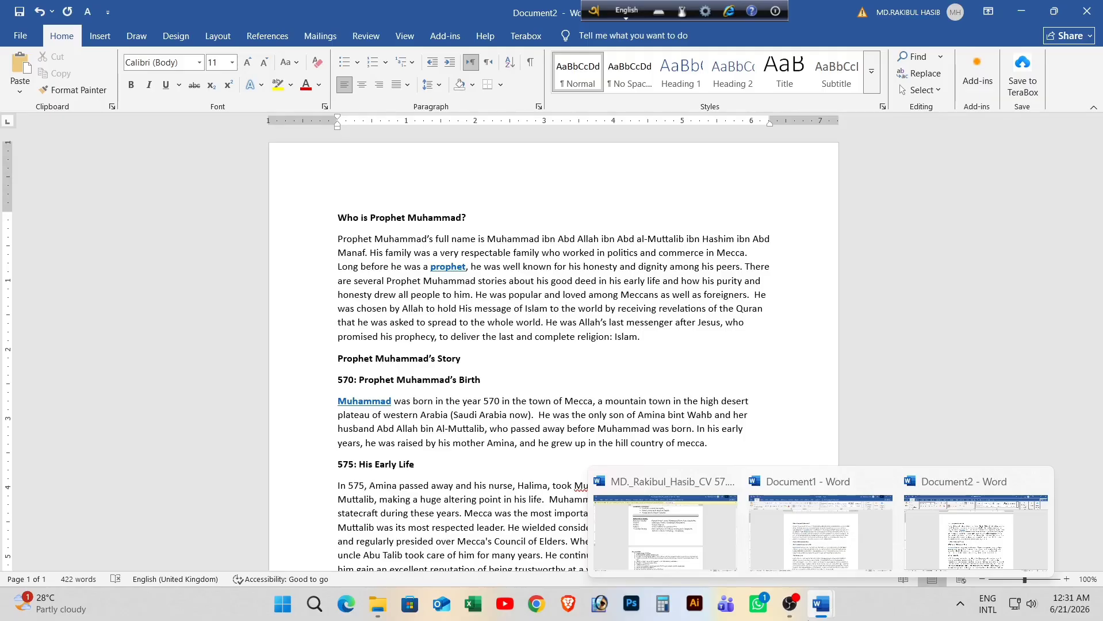
mouse_move(832, 539)
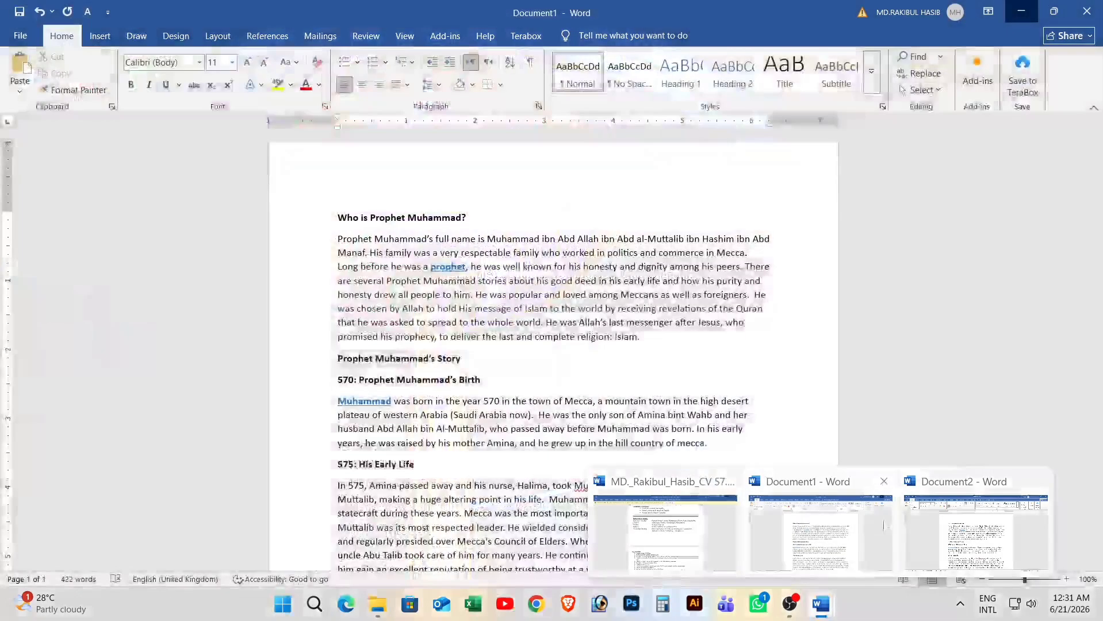
left_click(820, 532)
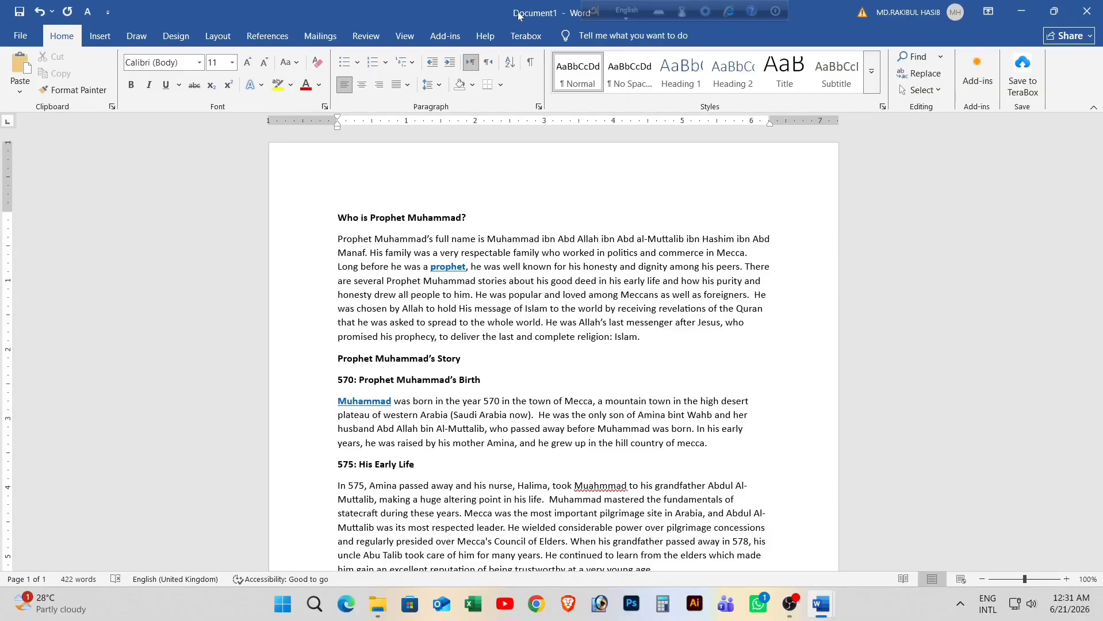
Exit the floating keyboard-language toolbar that overlaps Word's title bar.
left_click(774, 11)
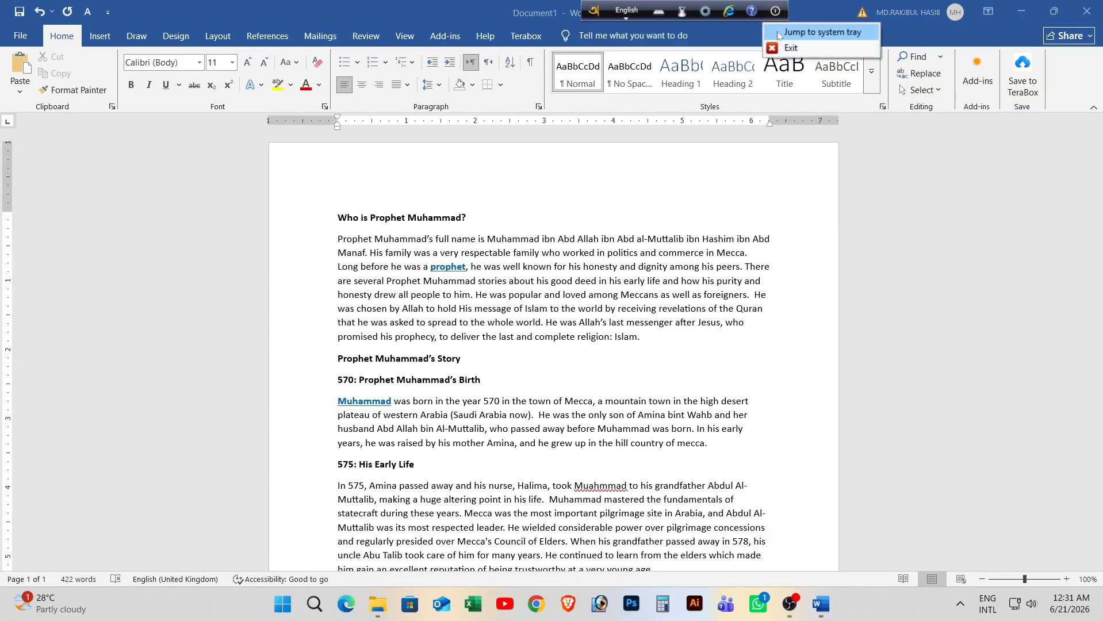
left_click(792, 47)
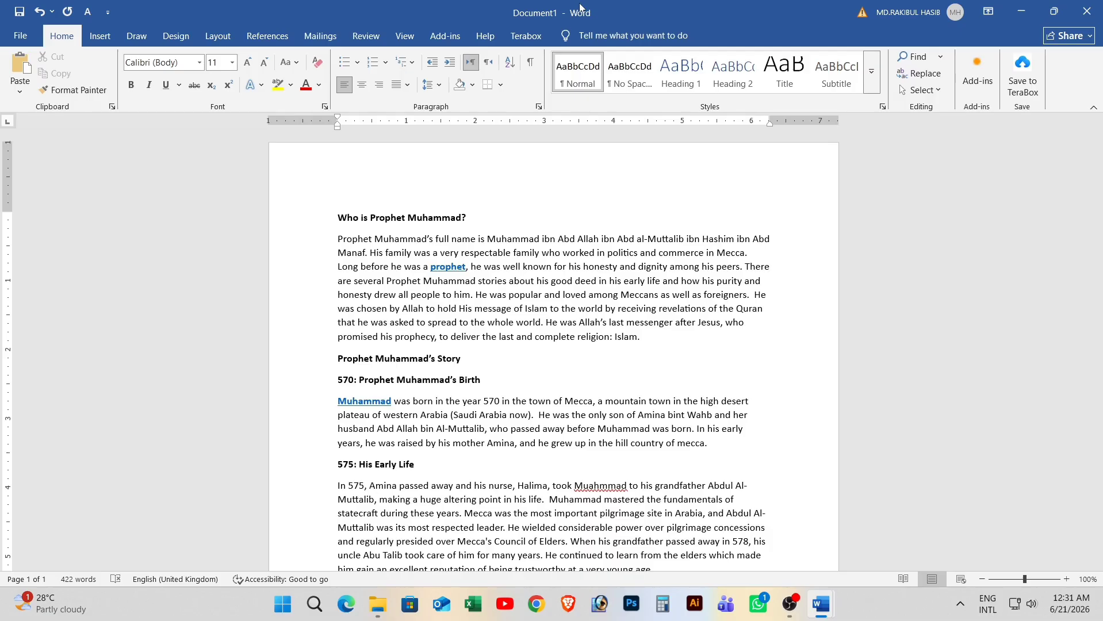
Save Document1 to the Desktop as a Word document, naming the file with the person's name followed by "cv".
key("ctrl+s")
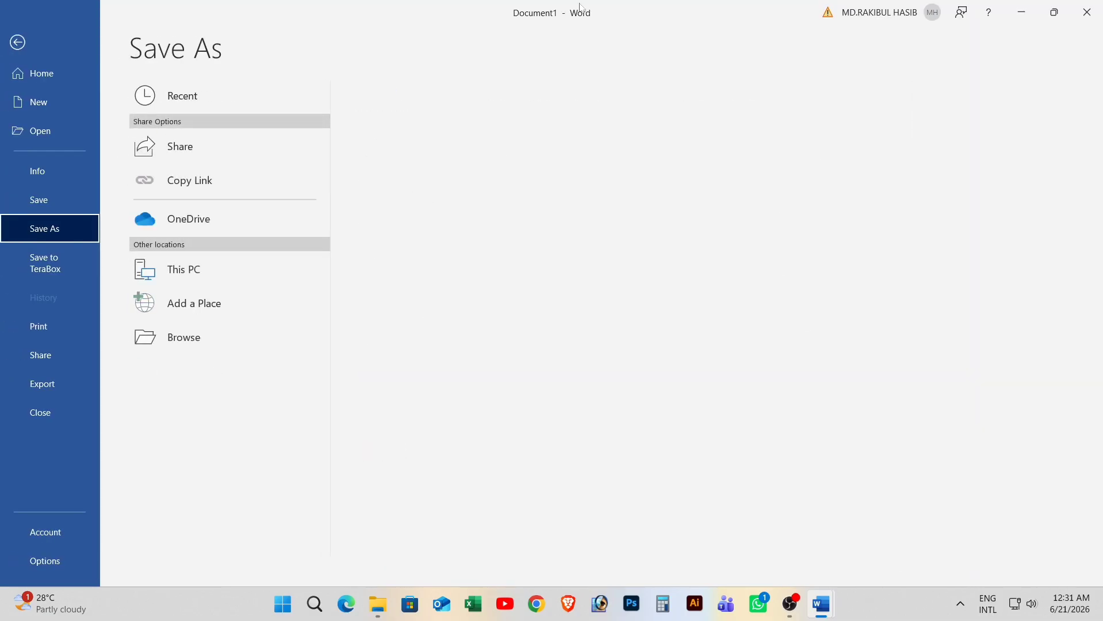
left_click(203, 350)
left_click(69, 190)
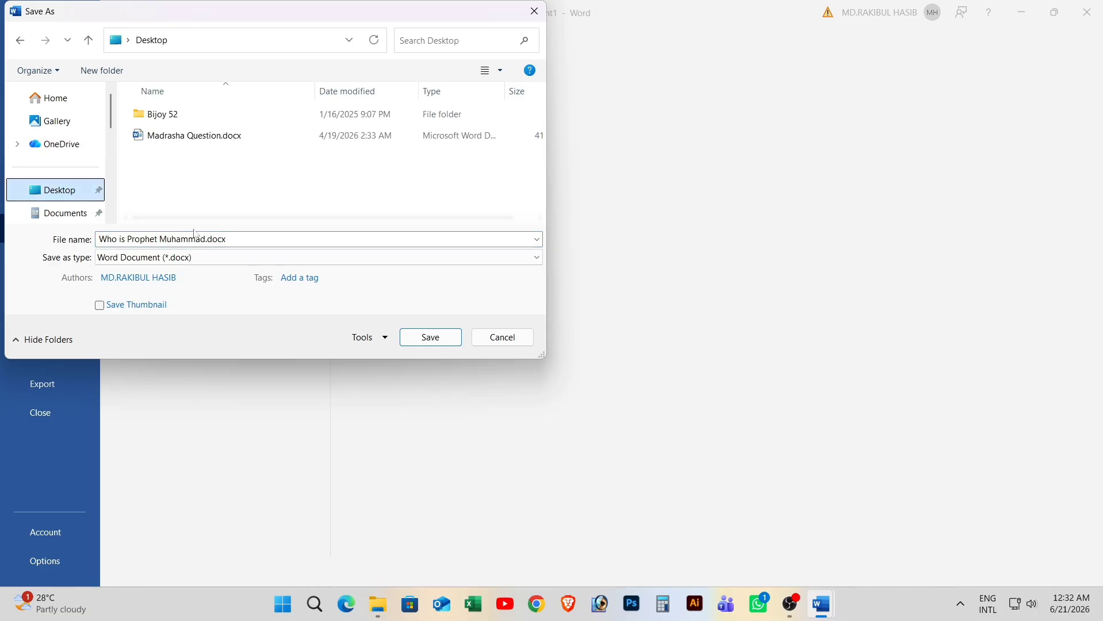
left_click(195, 237)
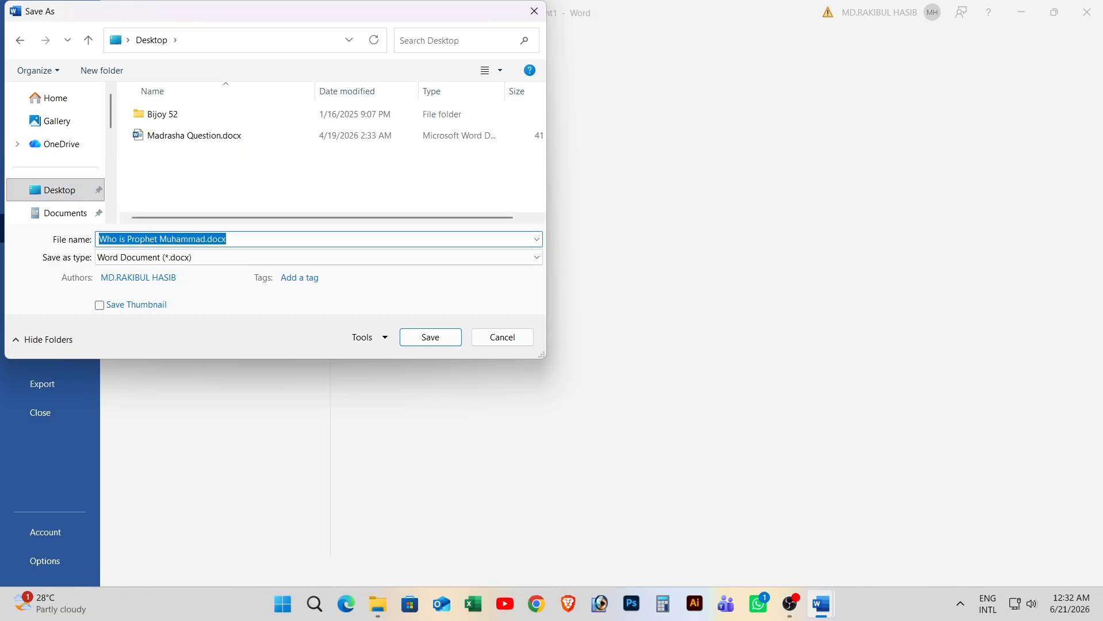
type("Al amin")
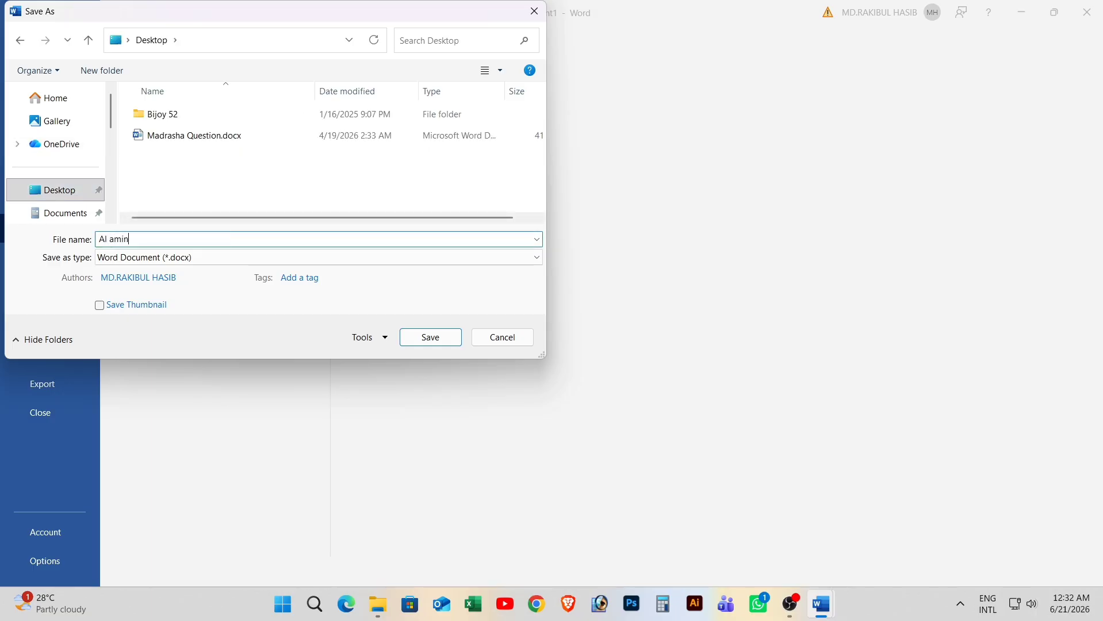
type(" cv")
key("Return")
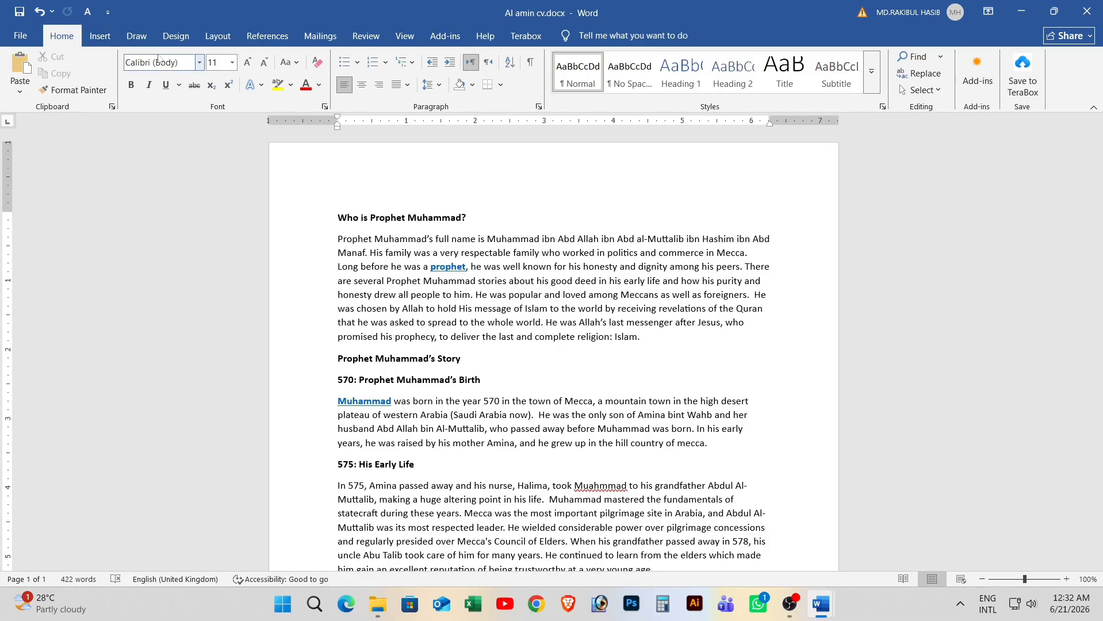
Compare the Home and Insert command sets and look over the article text in the saved document.
left_click(100, 36)
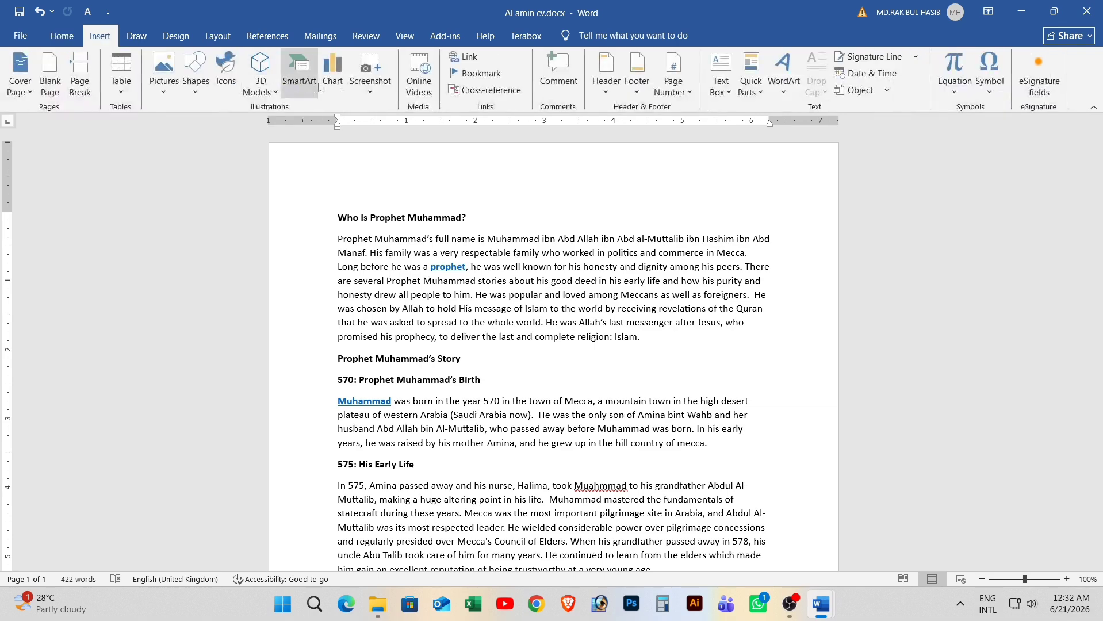
left_click(62, 36)
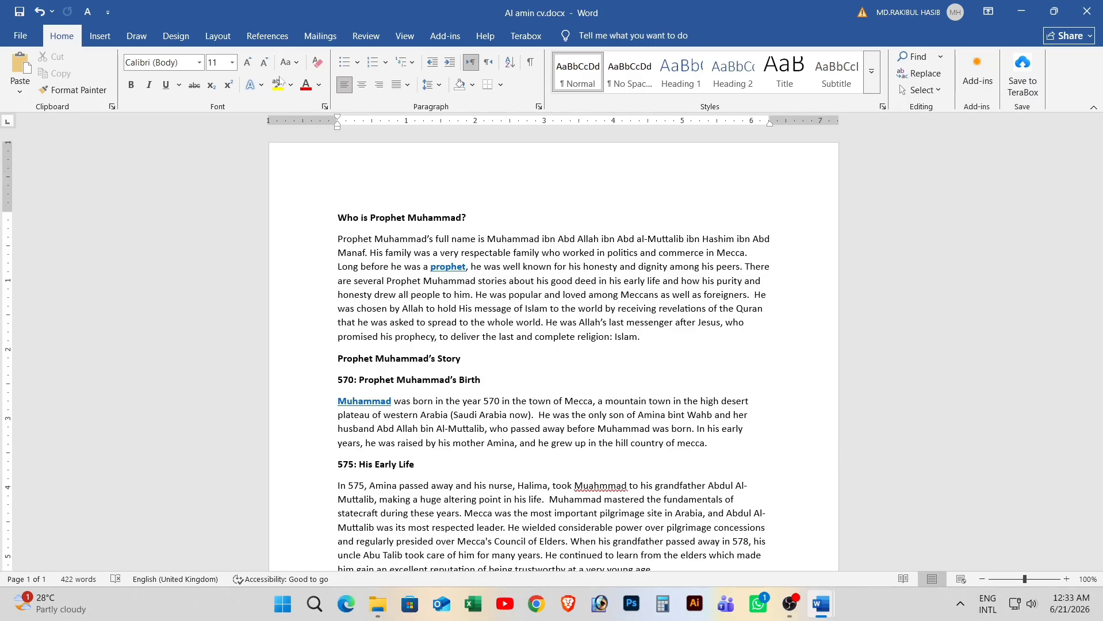
left_click(100, 36)
left_click(61, 36)
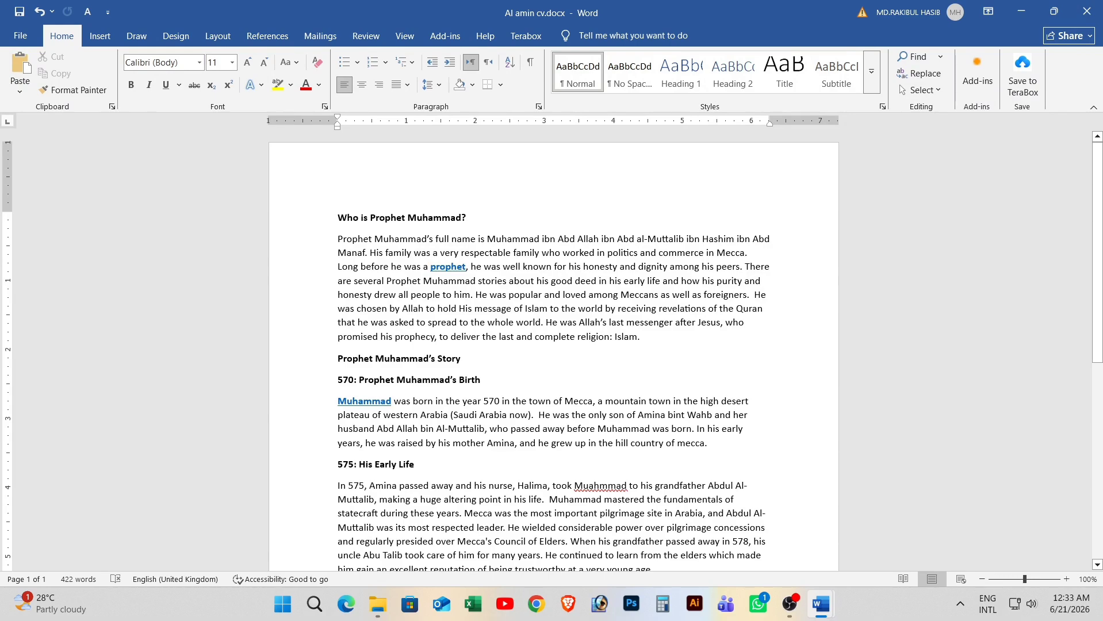
scroll(553, 345, "down", 8)
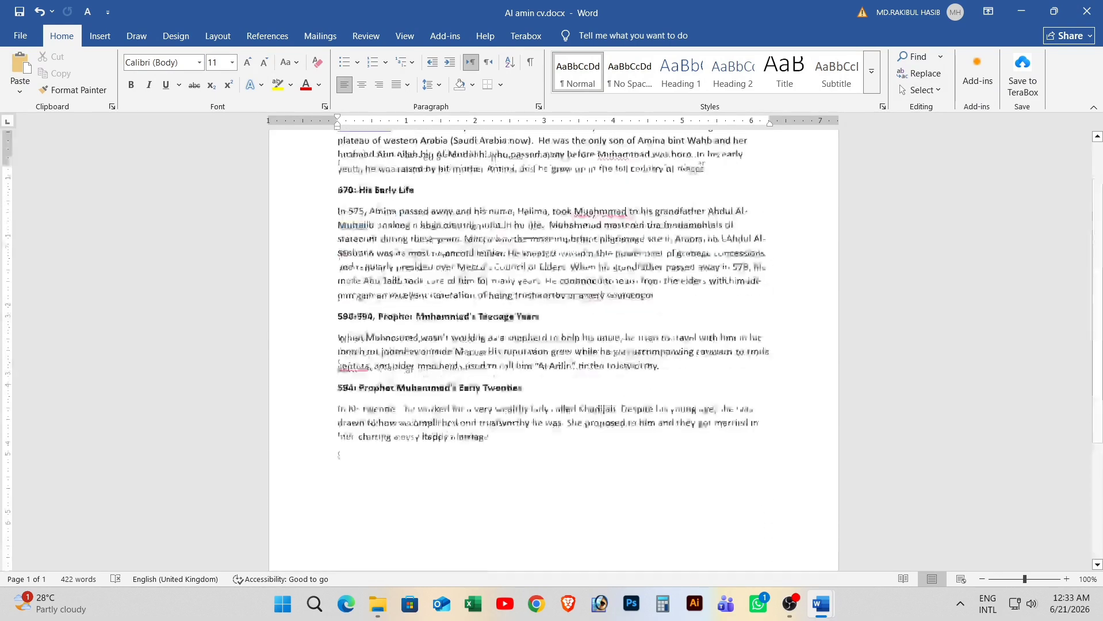
scroll(553, 345, "up", 8)
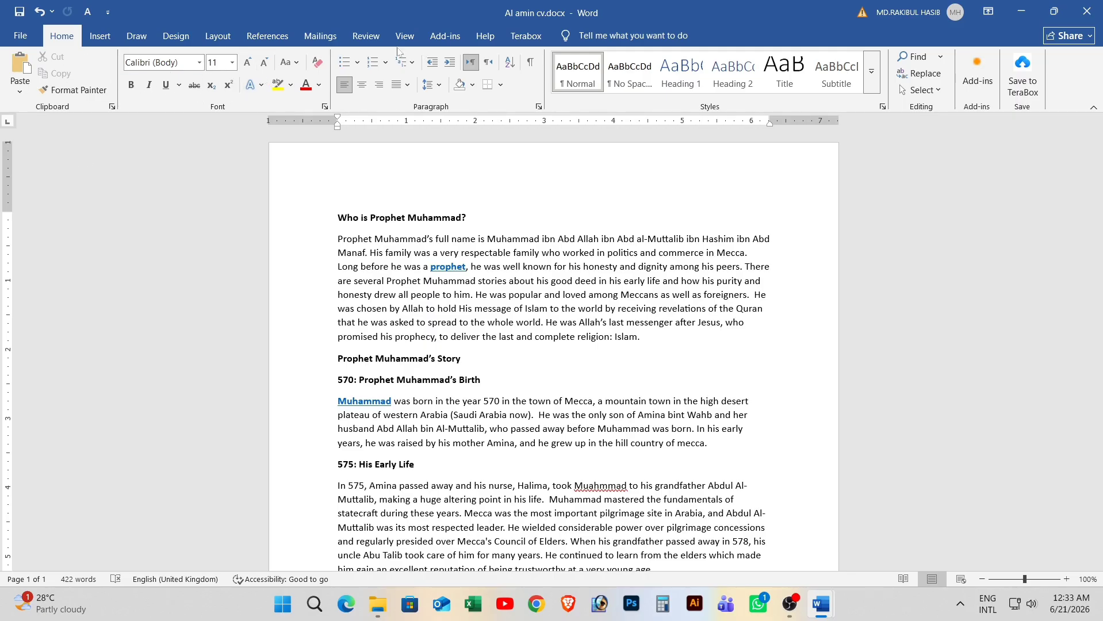
left_click(100, 35)
left_click(62, 35)
left_click(111, 37)
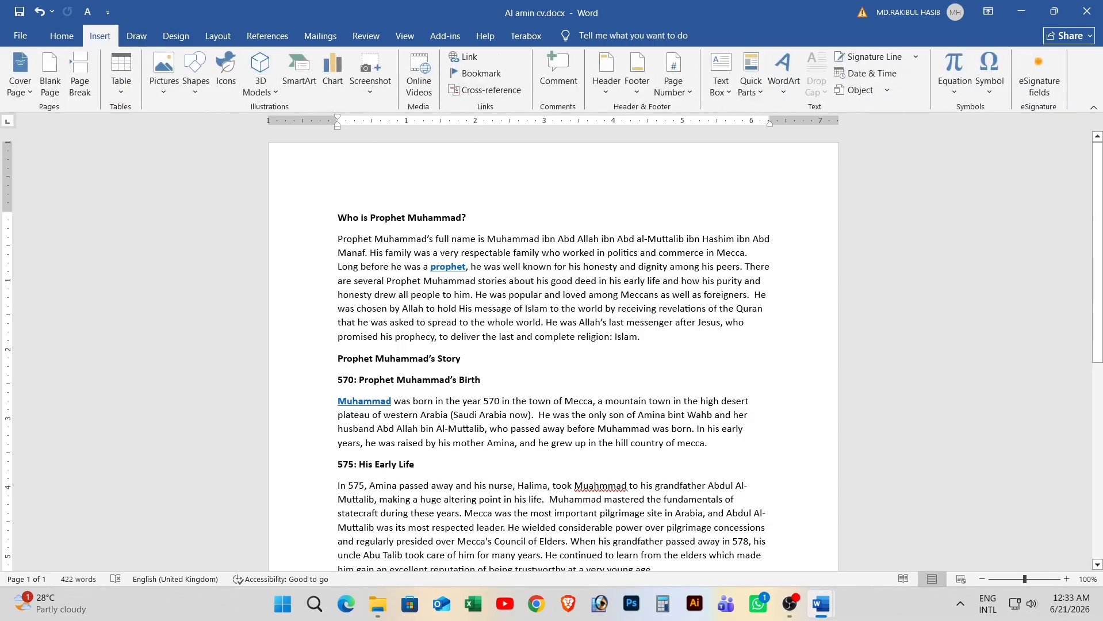
scroll(552, 345, "down", 4)
scroll(552, 345, "up", 8)
left_click(641, 337)
left_click(60, 37)
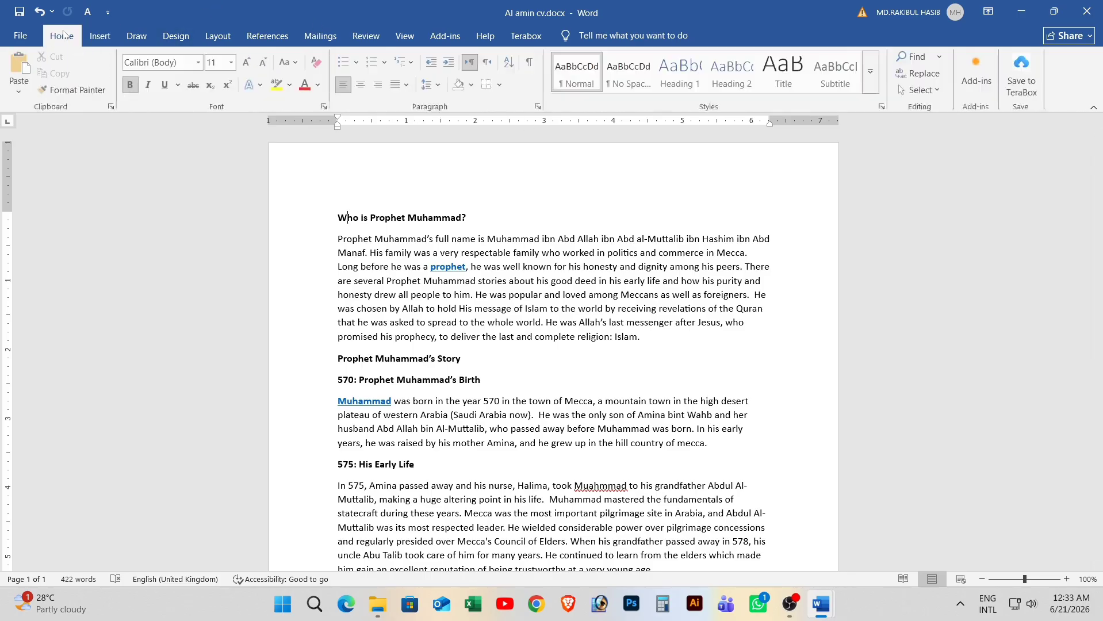
Create two new blank documents, the first from the Blank document template.
left_click(20, 36)
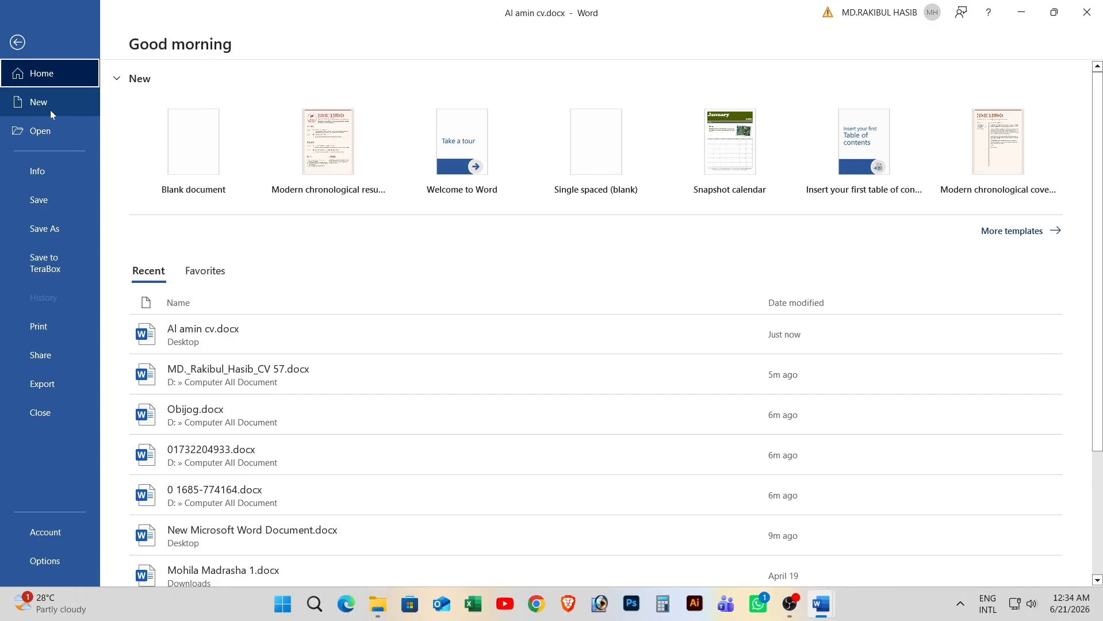
left_click(50, 106)
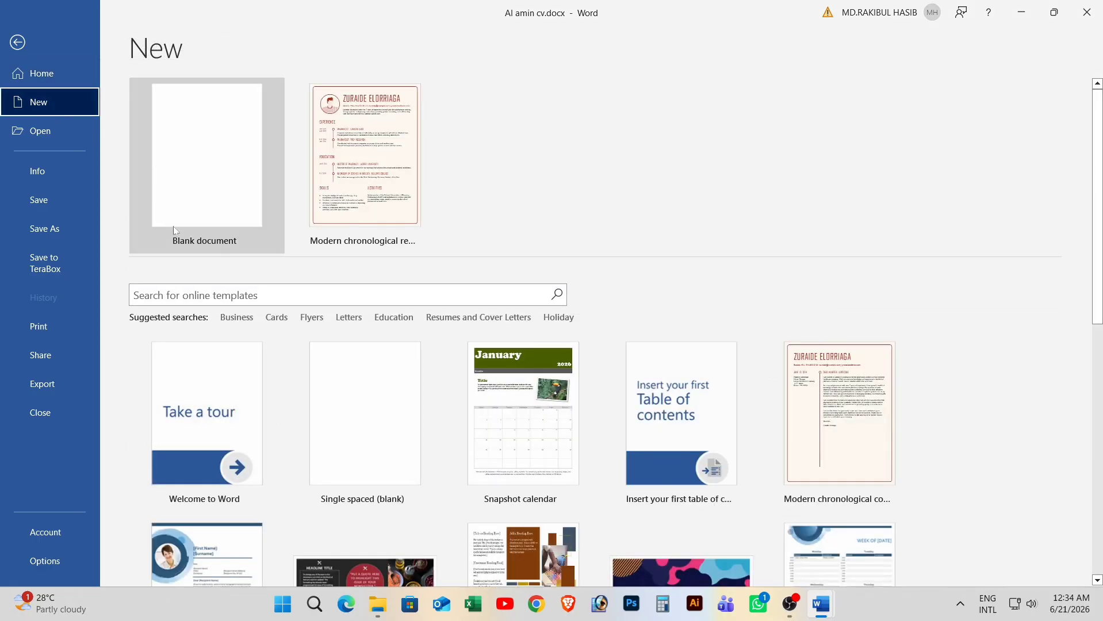
left_click(196, 187)
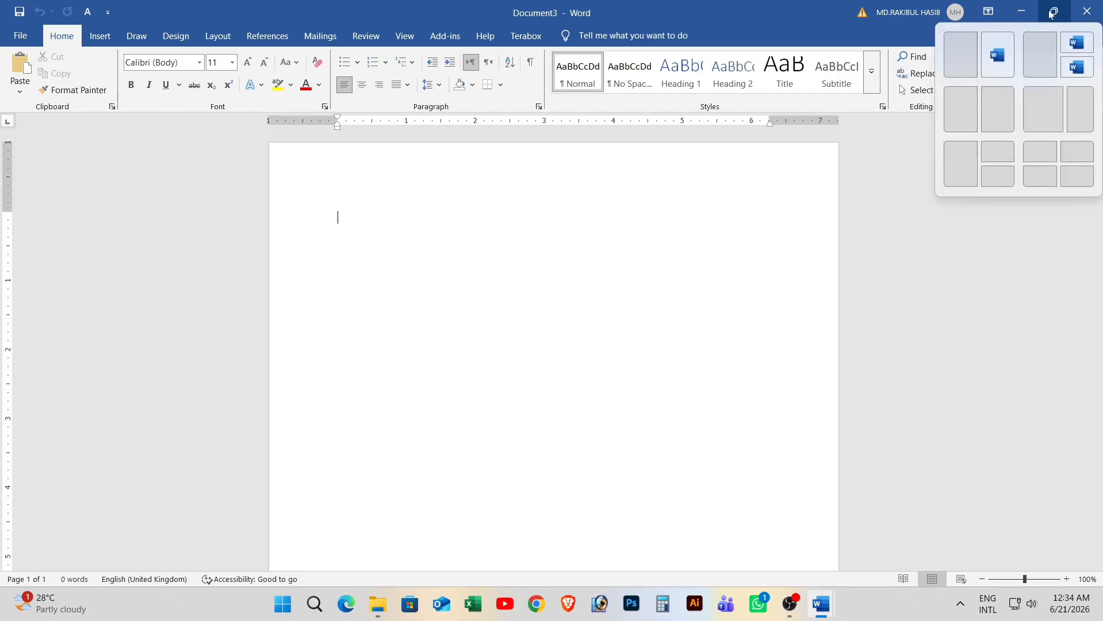
key("ctrl+n")
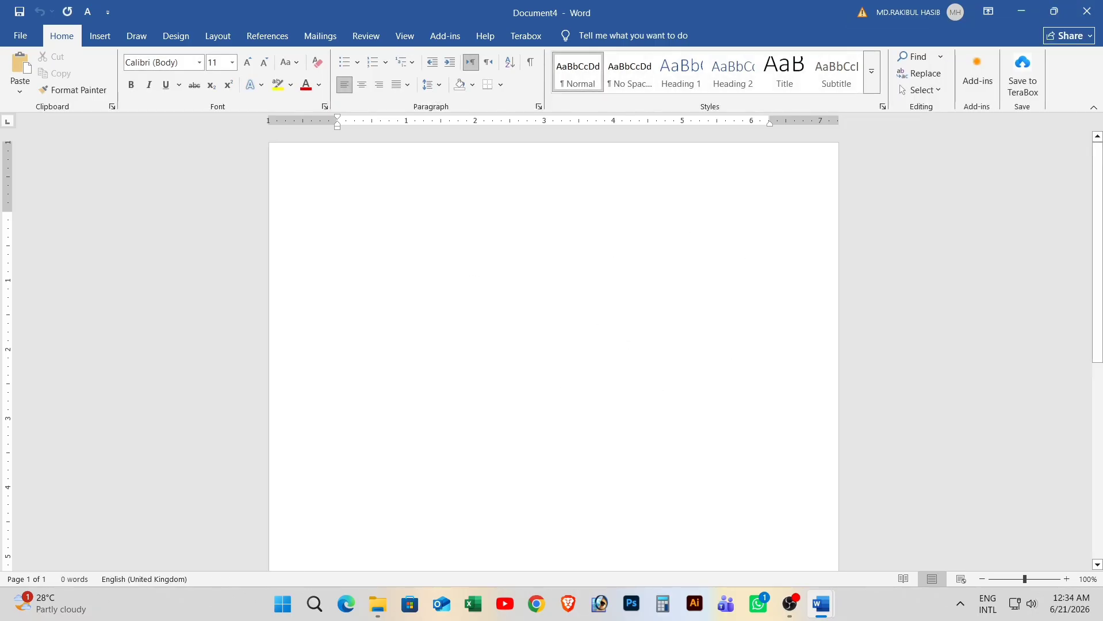
Search Windows for the On-Screen Keyboard, open it and place its window over the blank Document4.
left_click(279, 609)
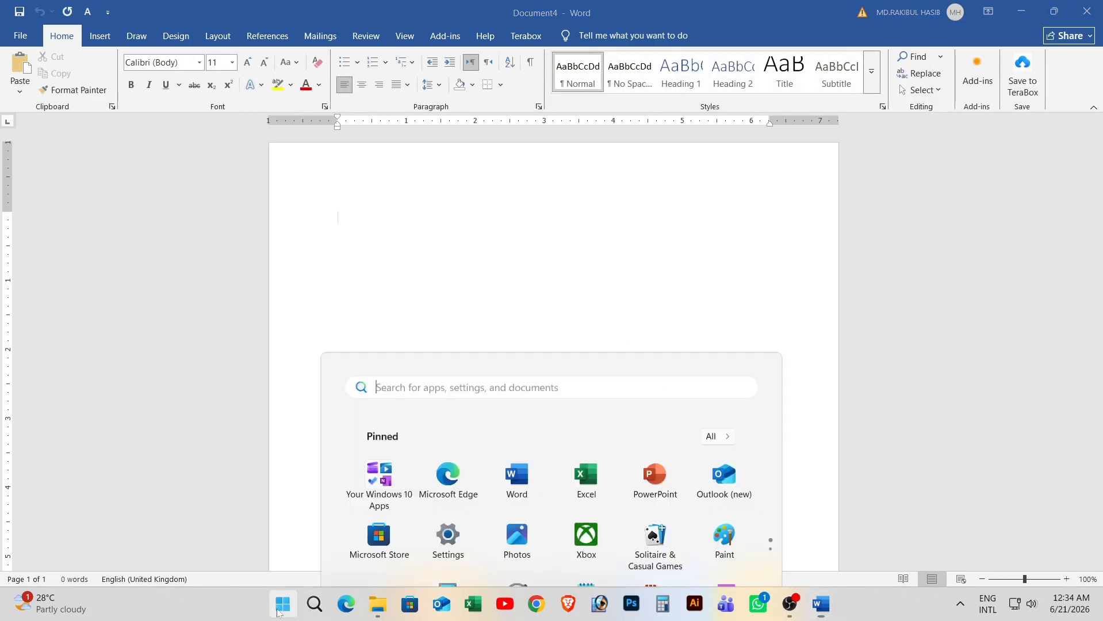
type("soti")
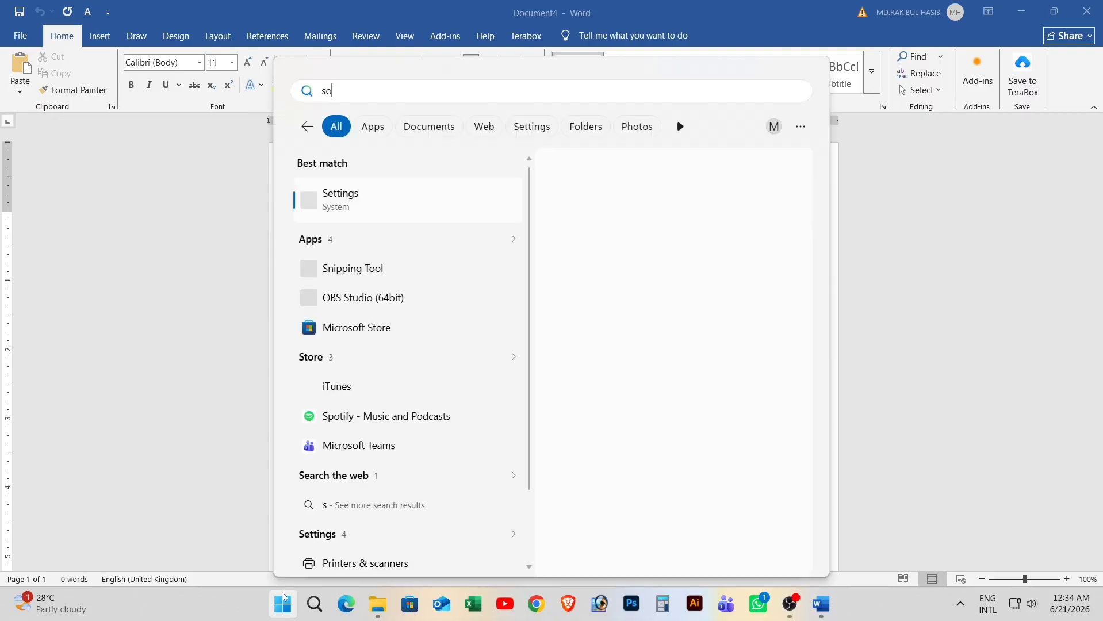
key("BackSpace")
key("BackSpace")
key("BackSpace")
key("BackSpace")
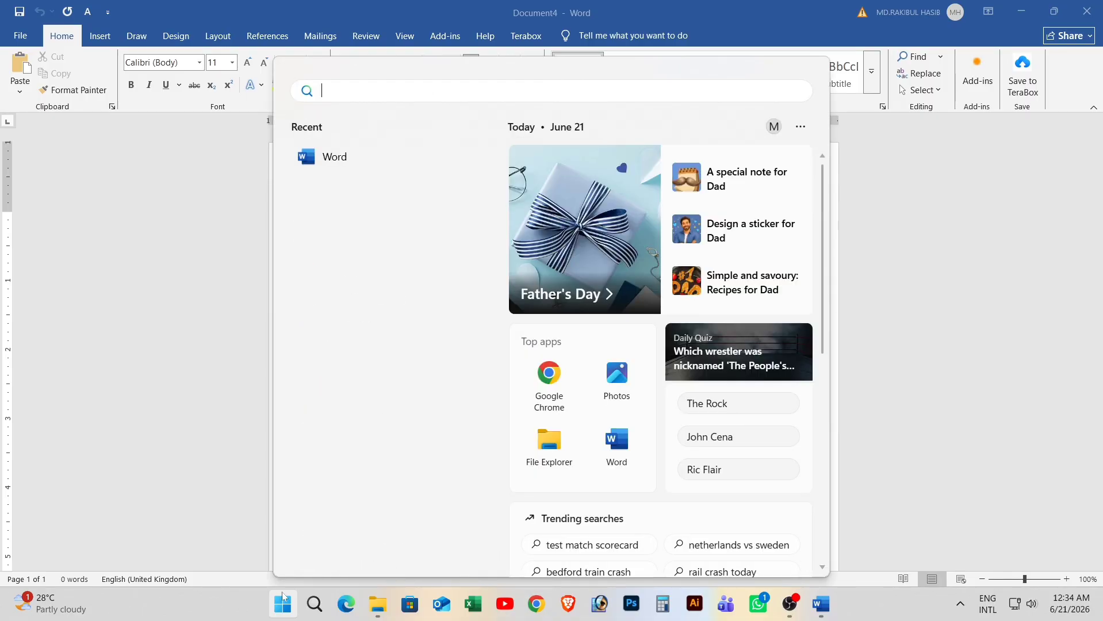
type("on")
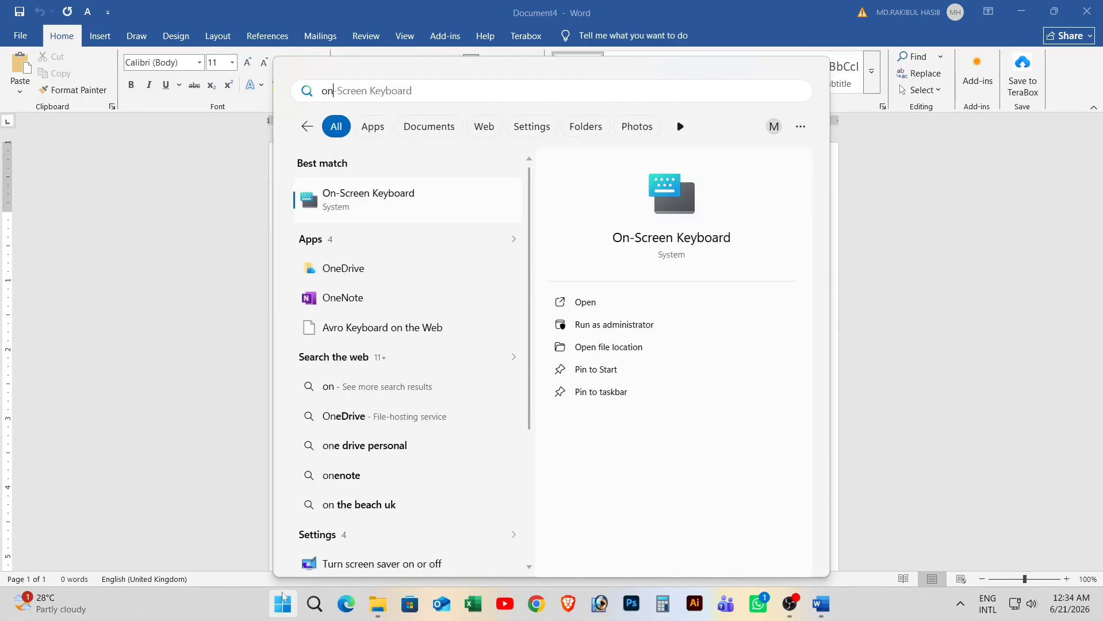
left_click(430, 199)
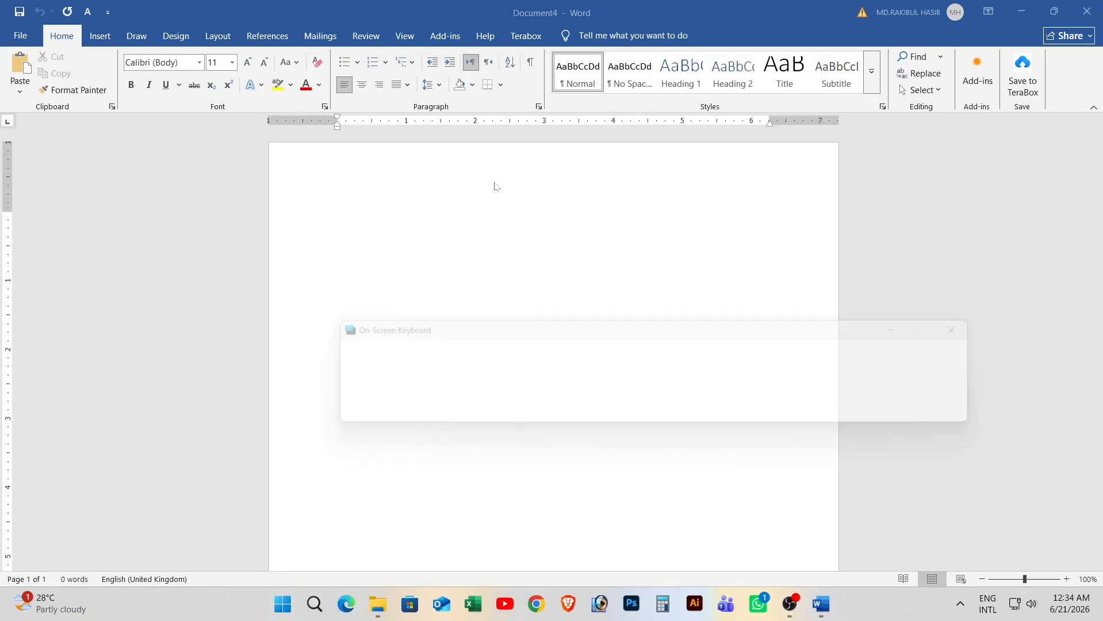
left_click_drag(608, 323, 813, 269)
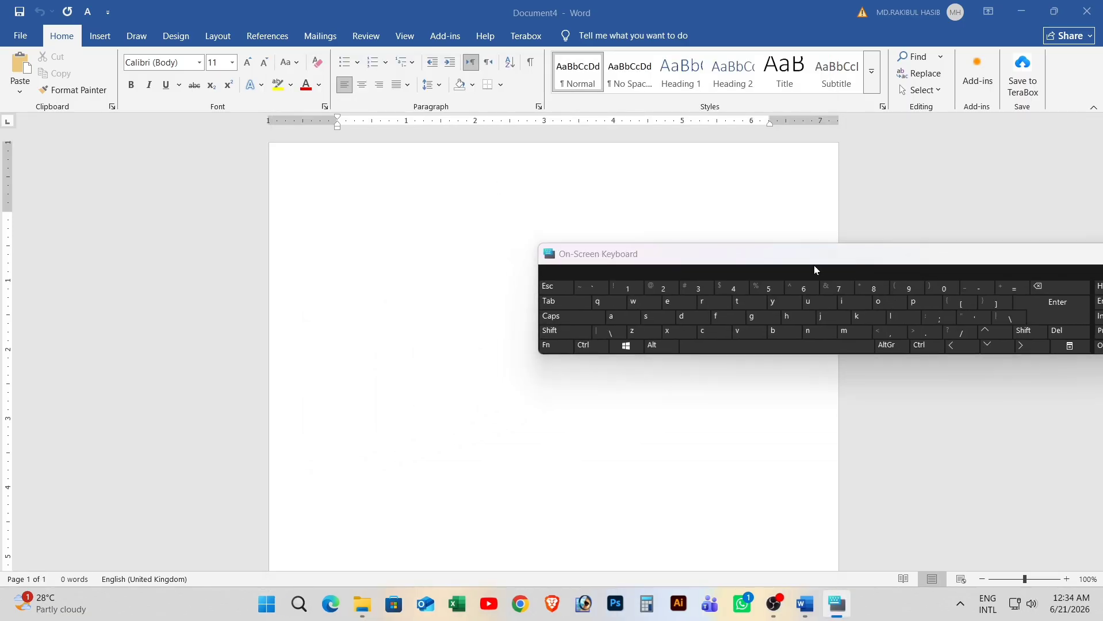
Try to create a new document with the Ctrl+N combination on the On-Screen Keyboard.
left_click(591, 345)
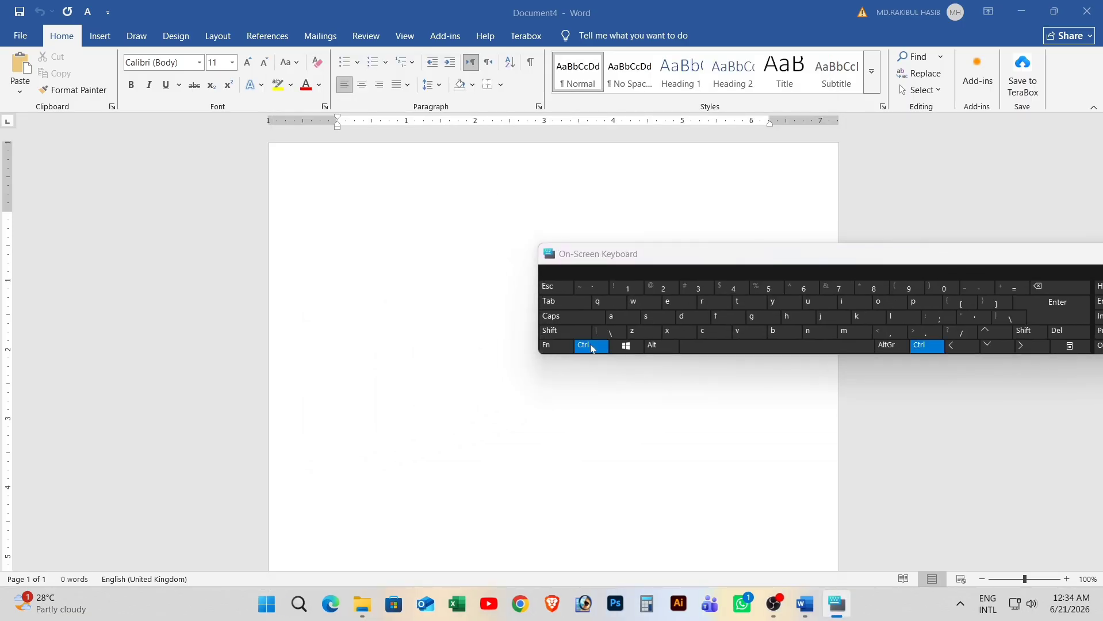
left_click(834, 335)
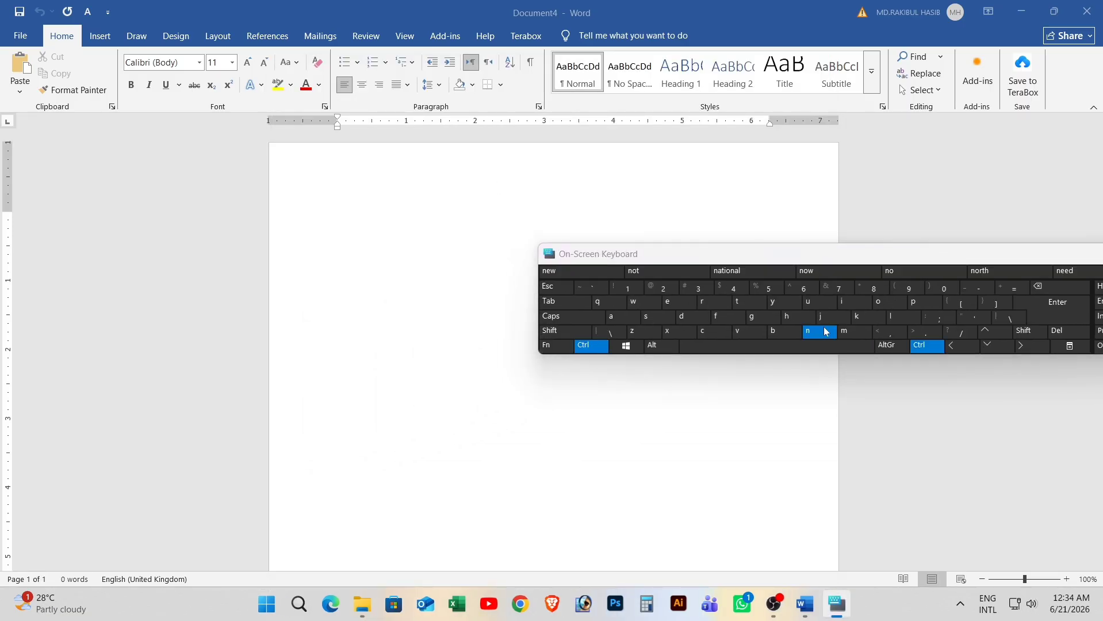
left_click(1041, 308)
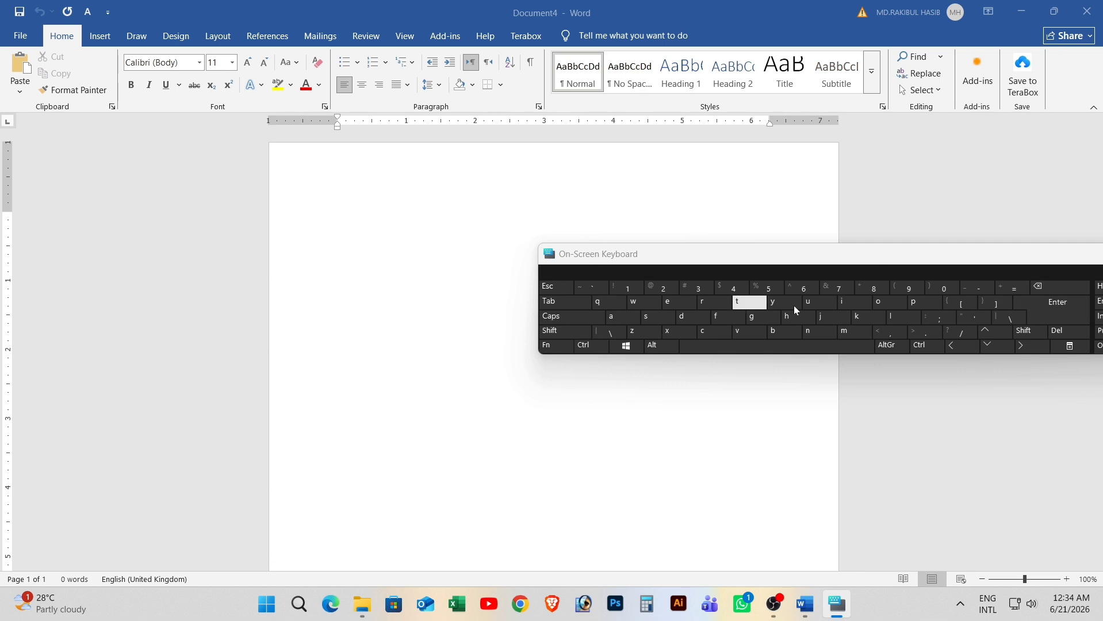
left_click(600, 345)
left_click(819, 334)
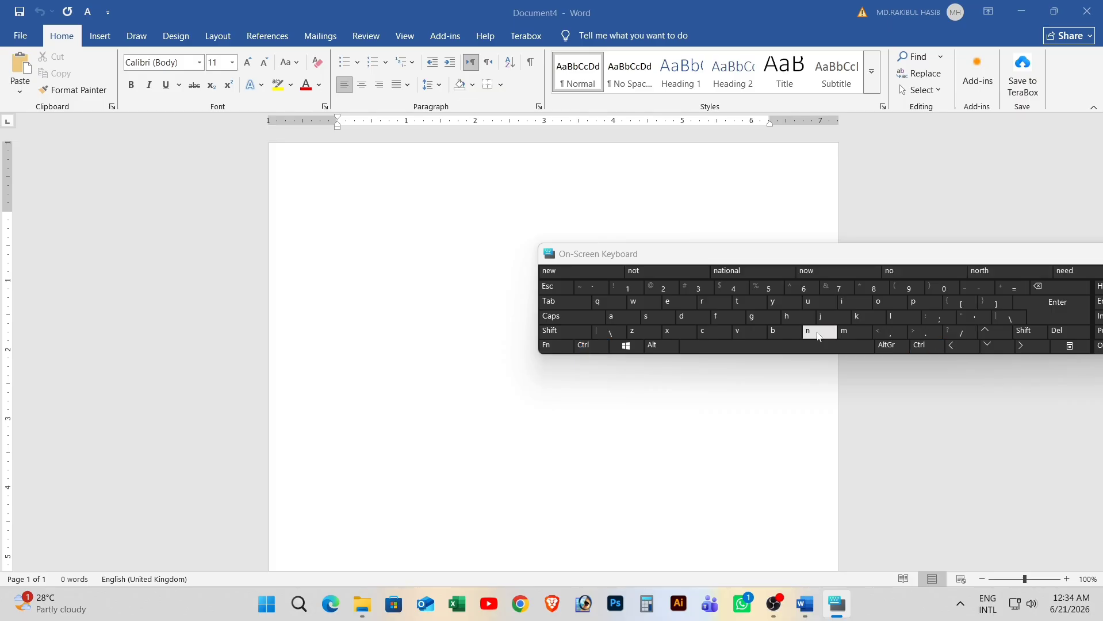
Close the blank Document4 and Document3 and create a fresh blank document with the On-Screen Keyboard.
left_click(1093, 10)
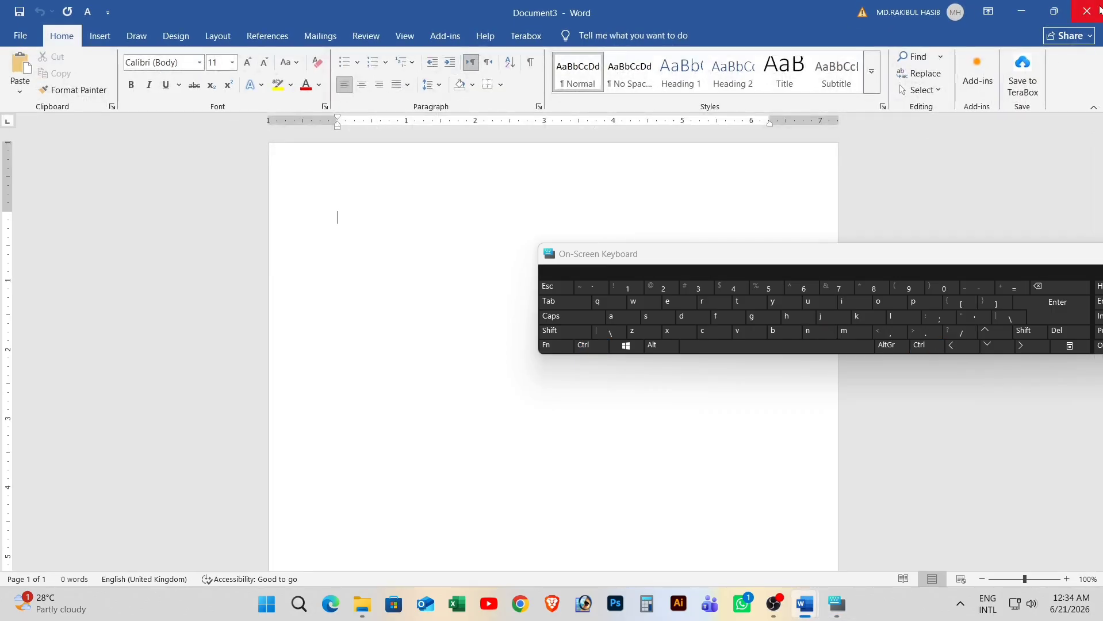
left_click(1097, 11)
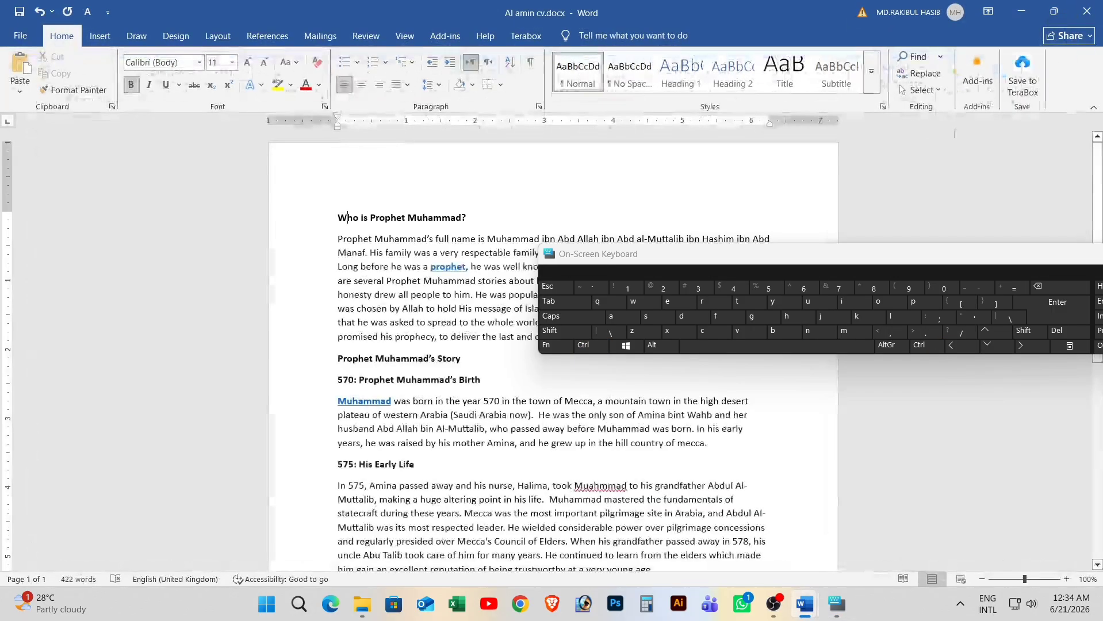
left_click(582, 344)
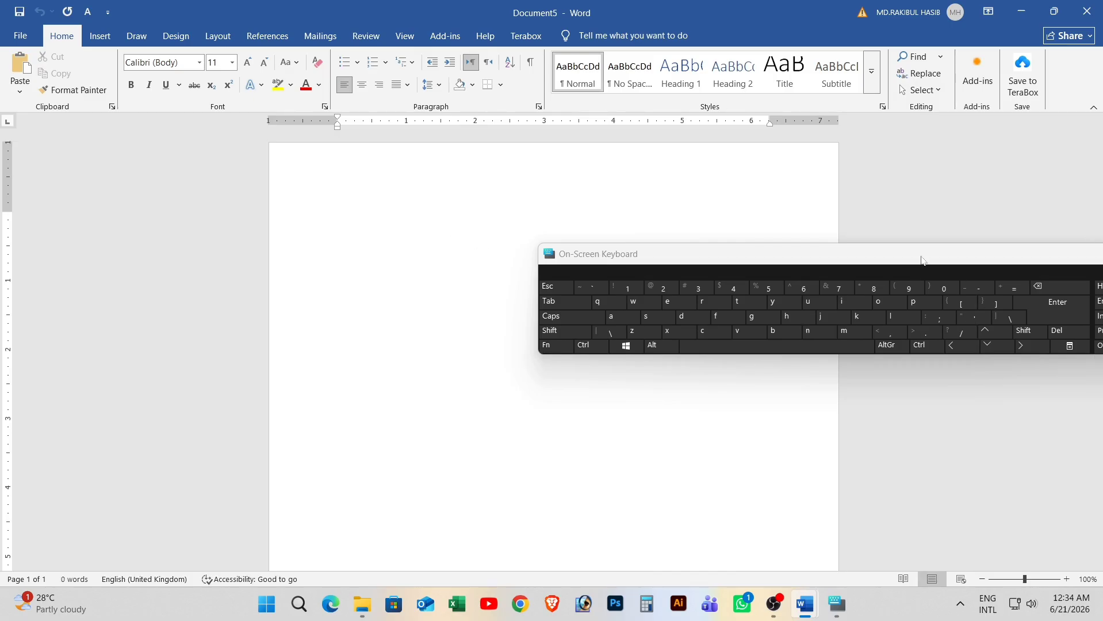
Move the On-Screen Keyboard fully into view and minimize it.
left_click_drag(919, 259, 841, 256)
left_click_drag(1024, 256, 949, 246)
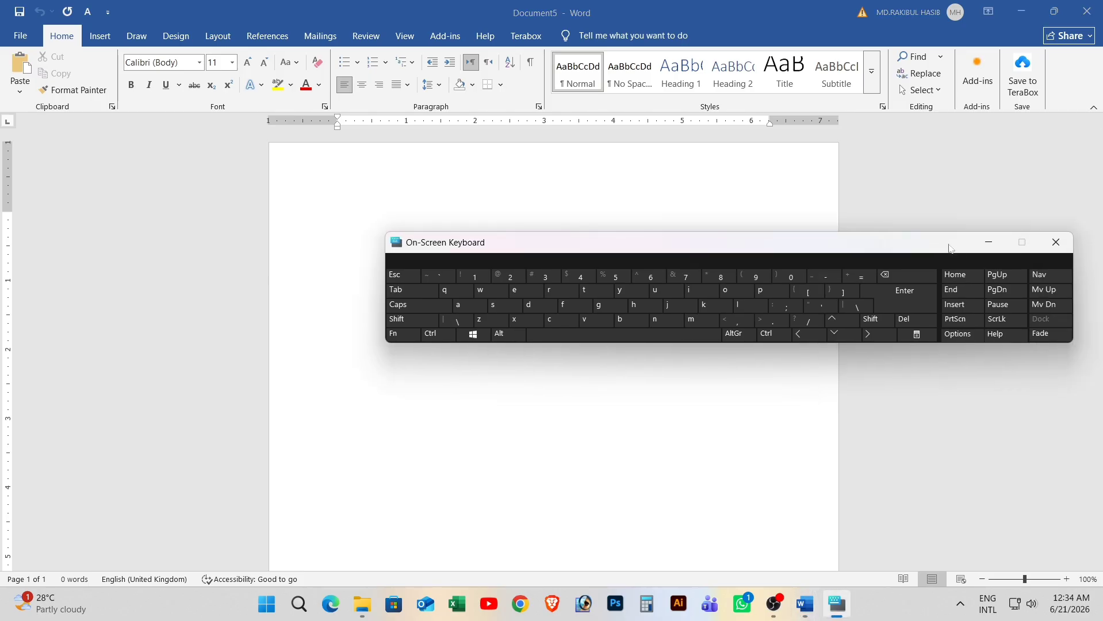
left_click(972, 245)
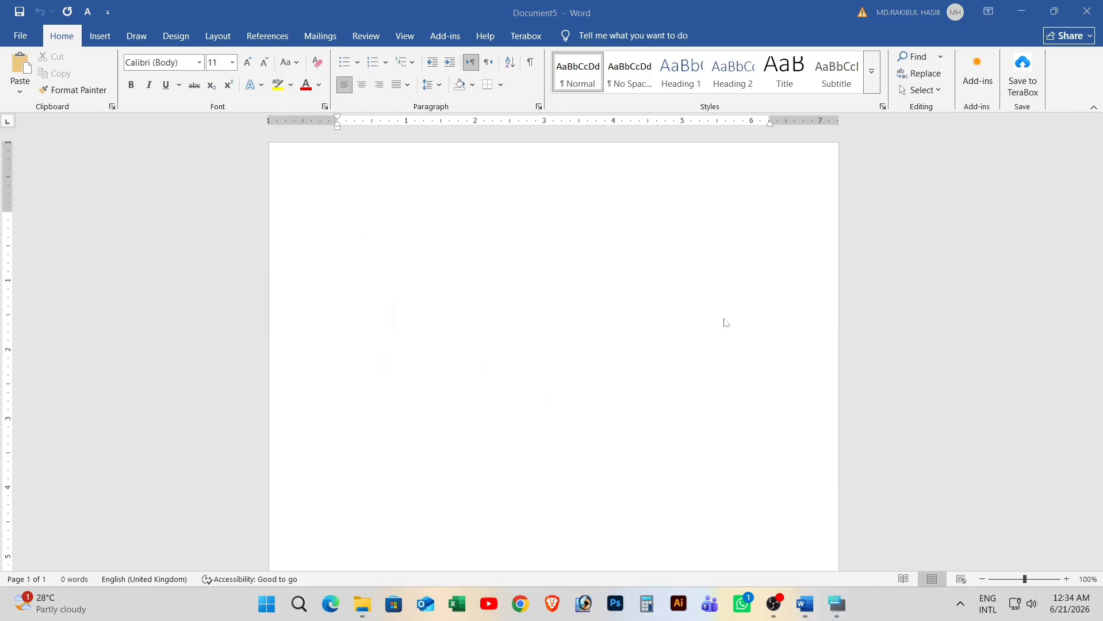
Try to open Instagram Hashtags Recearch.docx in Documents » Reacerch from the recent documents and dismiss the message.
left_click(23, 37)
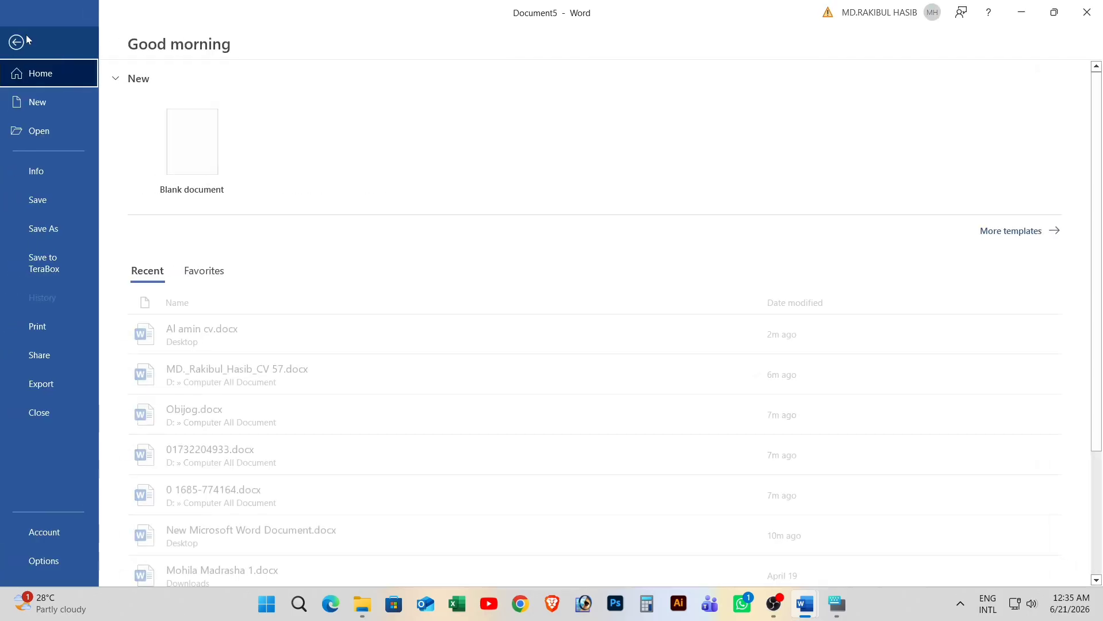
left_click(60, 131)
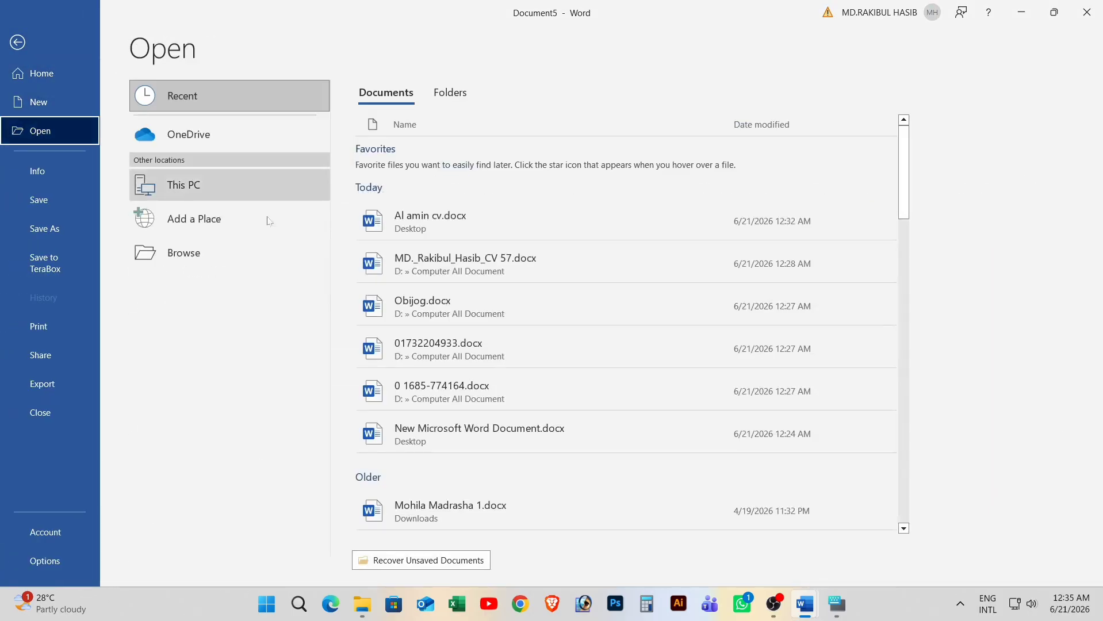
scroll(583, 282, "down", 5)
scroll(584, 284, "down", 5)
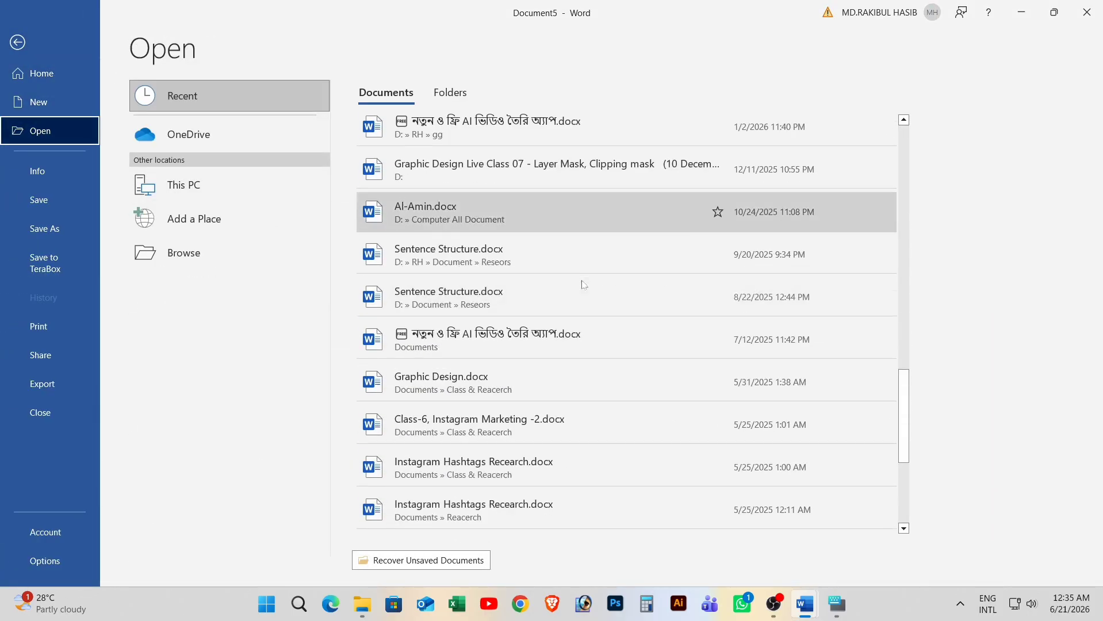
scroll(583, 285, "down", 2)
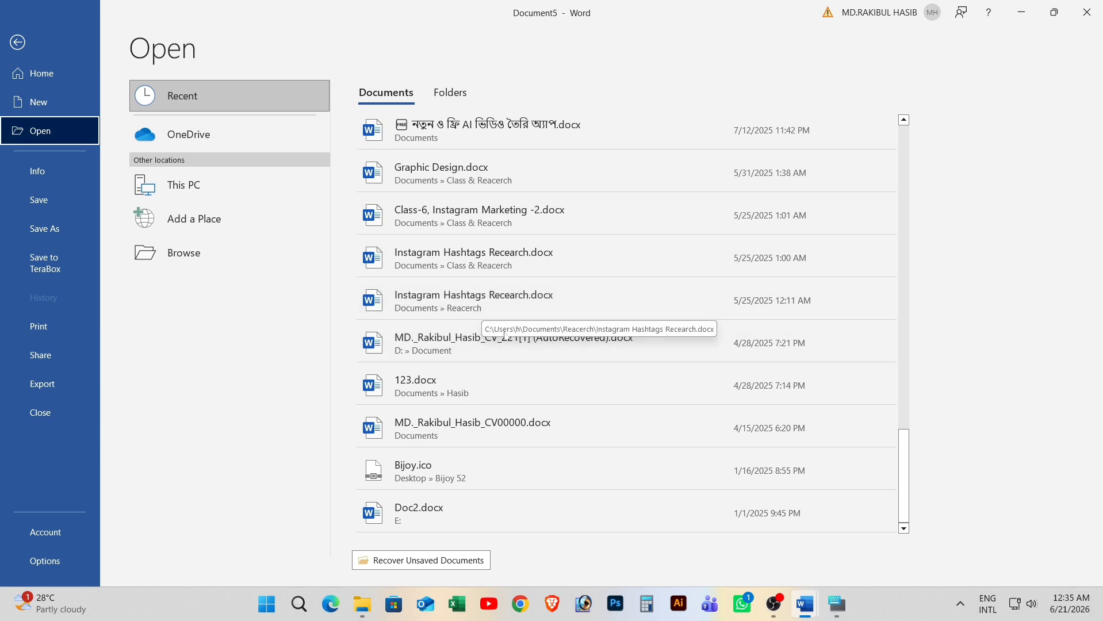
left_click(497, 313)
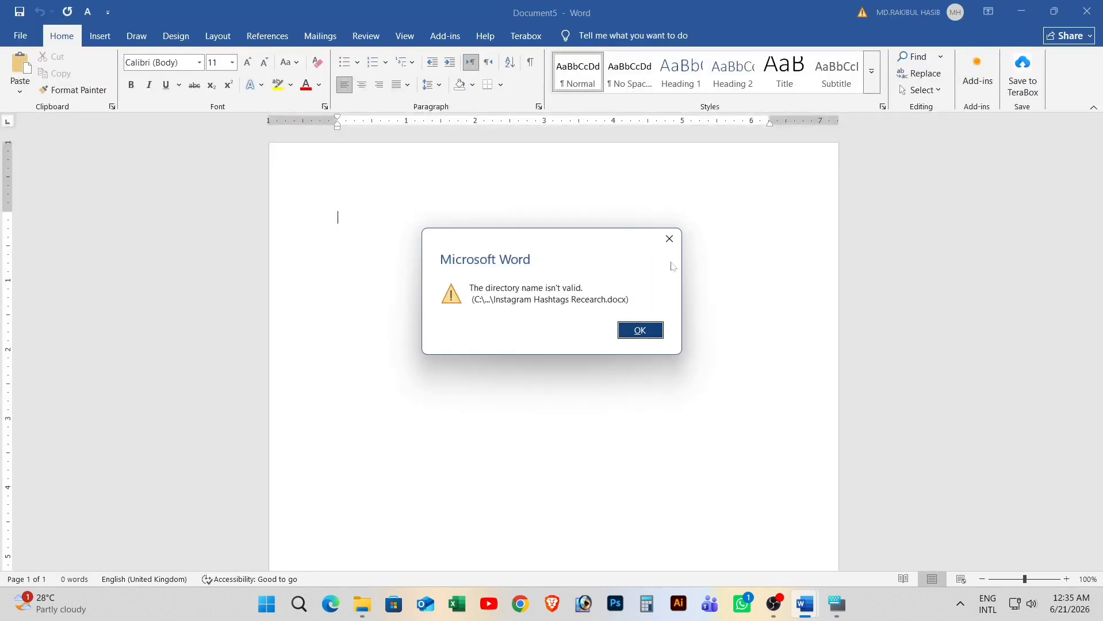
left_click(669, 238)
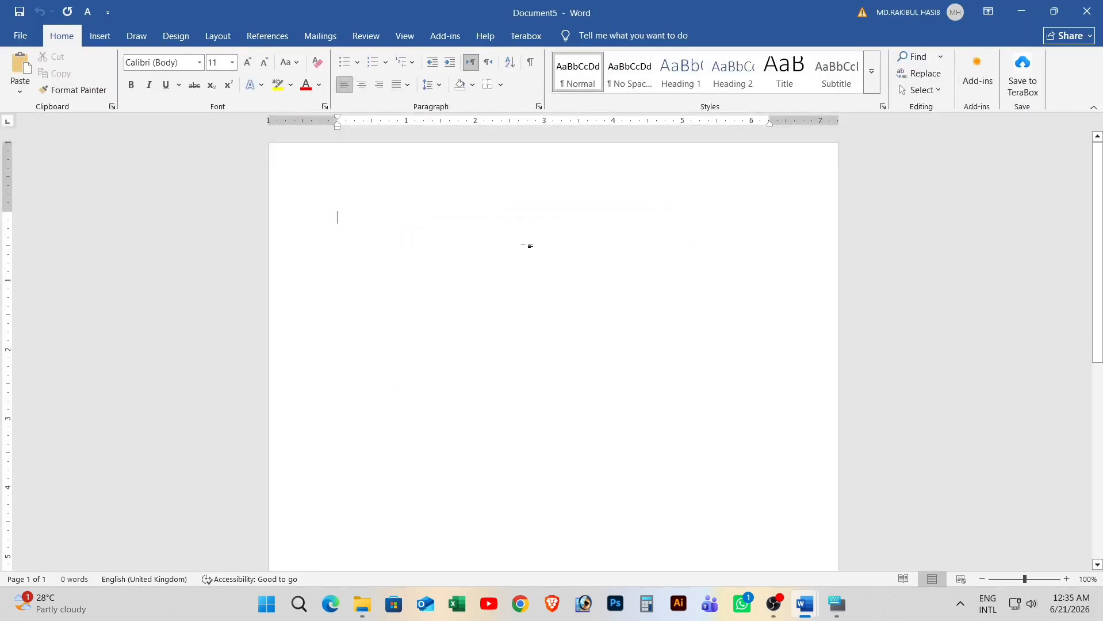
Open the recent document Graphic Design Live Class 07 - Layer Mask, Clipping mask stored on D: and look through its page.
left_click(36, 36)
left_click(43, 130)
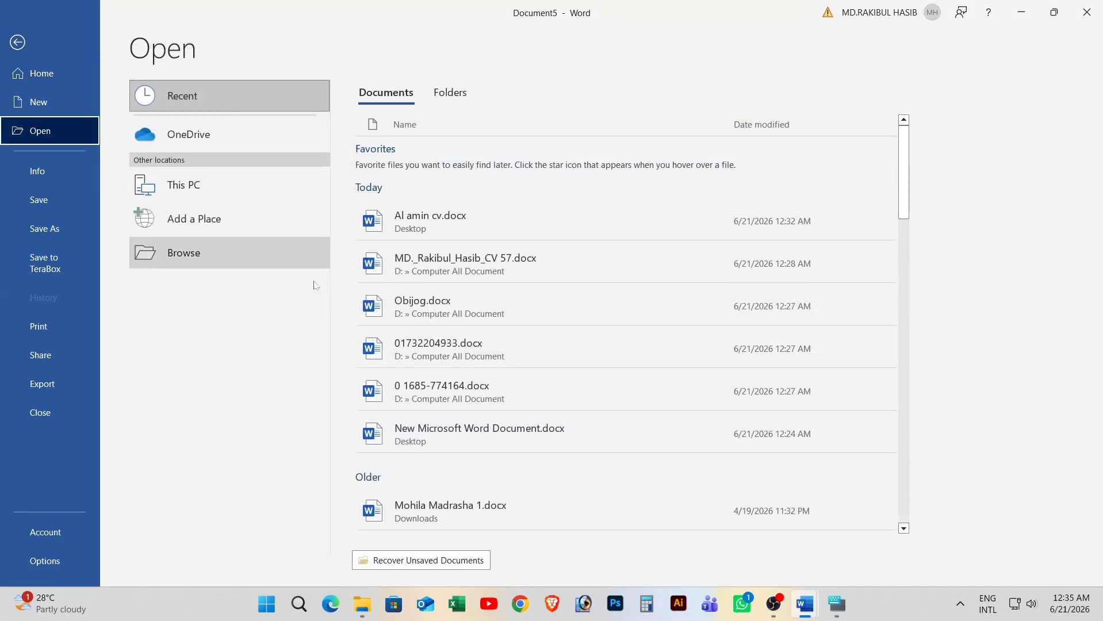
scroll(521, 343, "down", 12)
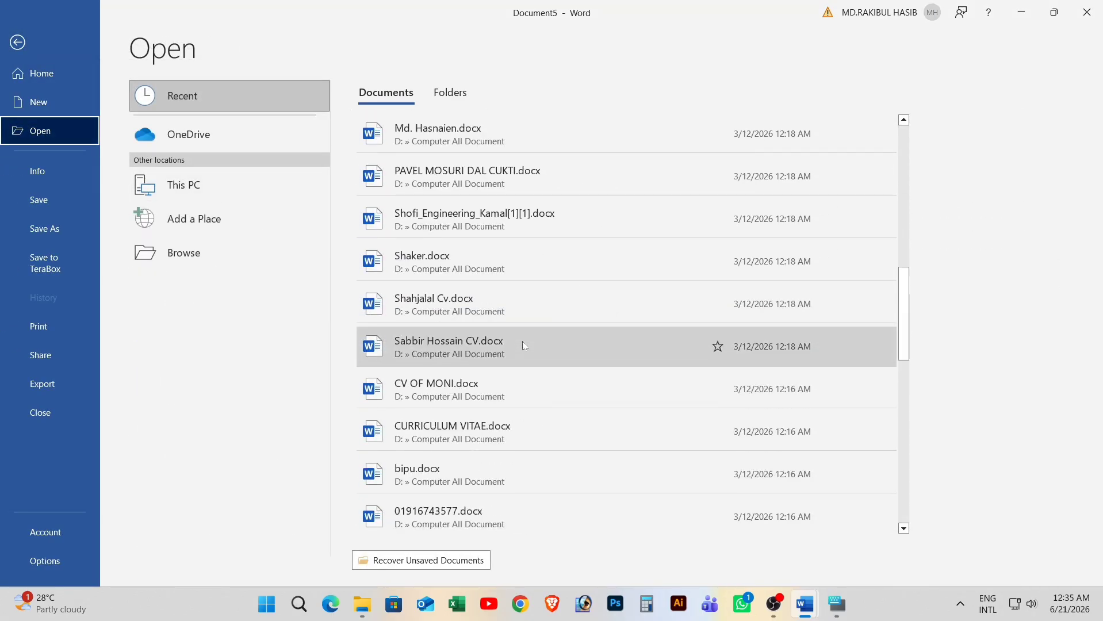
scroll(525, 346, "down", 5)
scroll(524, 344, "down", 1)
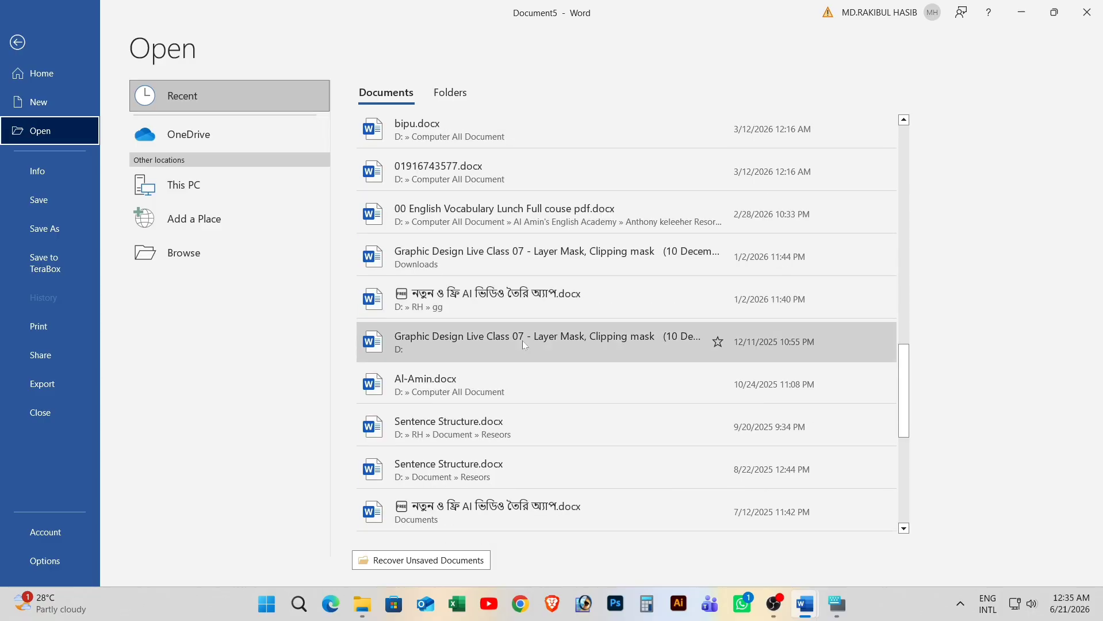
left_click(523, 340)
scroll(553, 328, "down", 8)
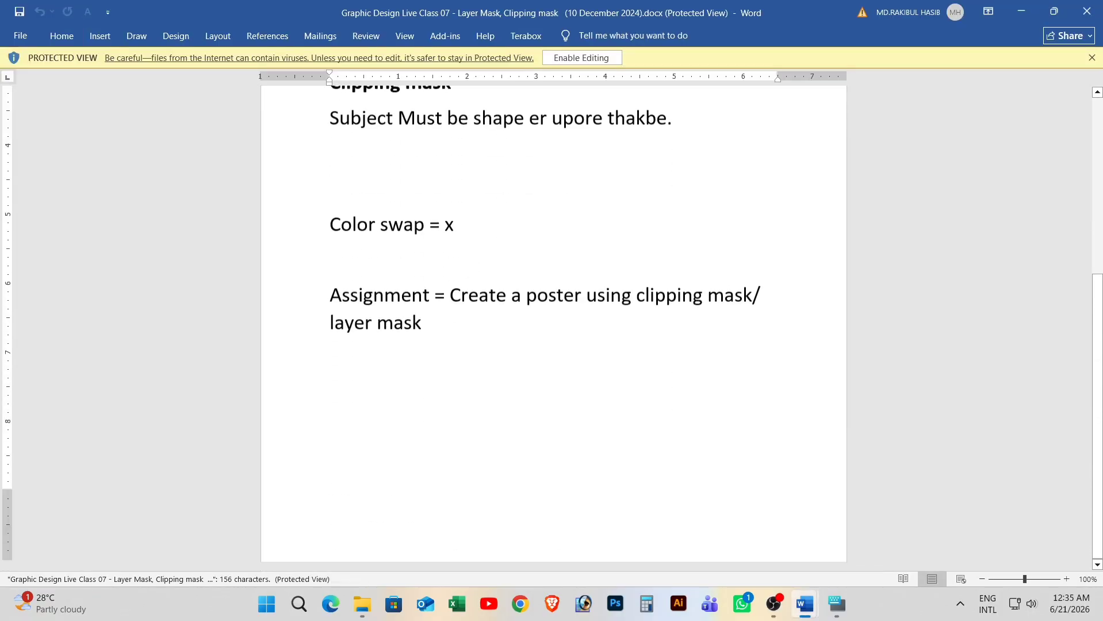
scroll(554, 327, "up", 8)
scroll(553, 328, "down", 5)
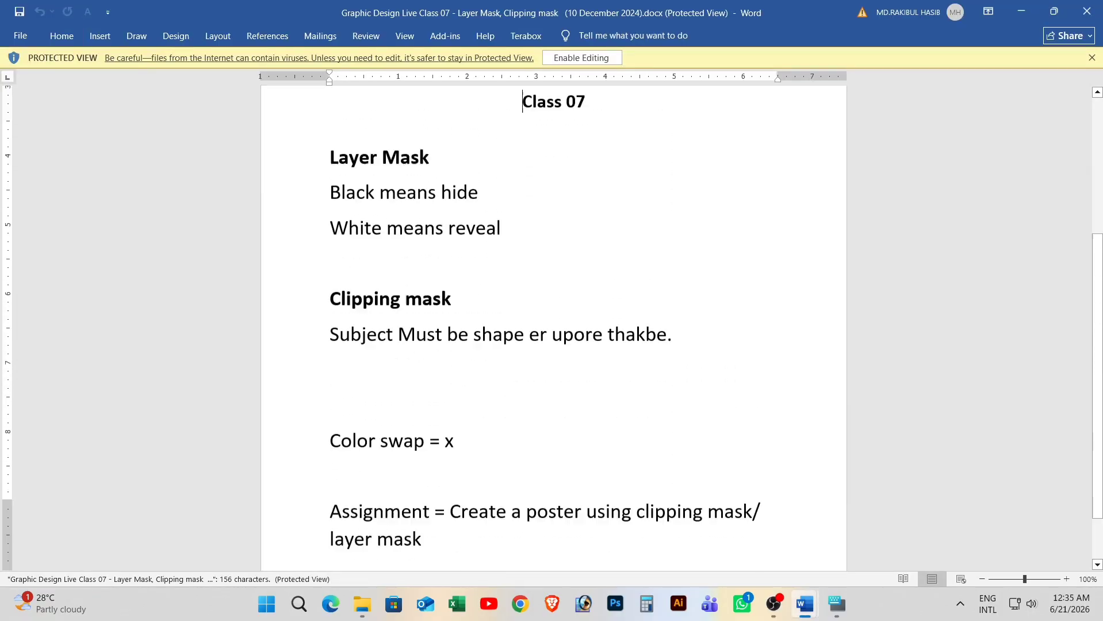
scroll(554, 327, "up", 5)
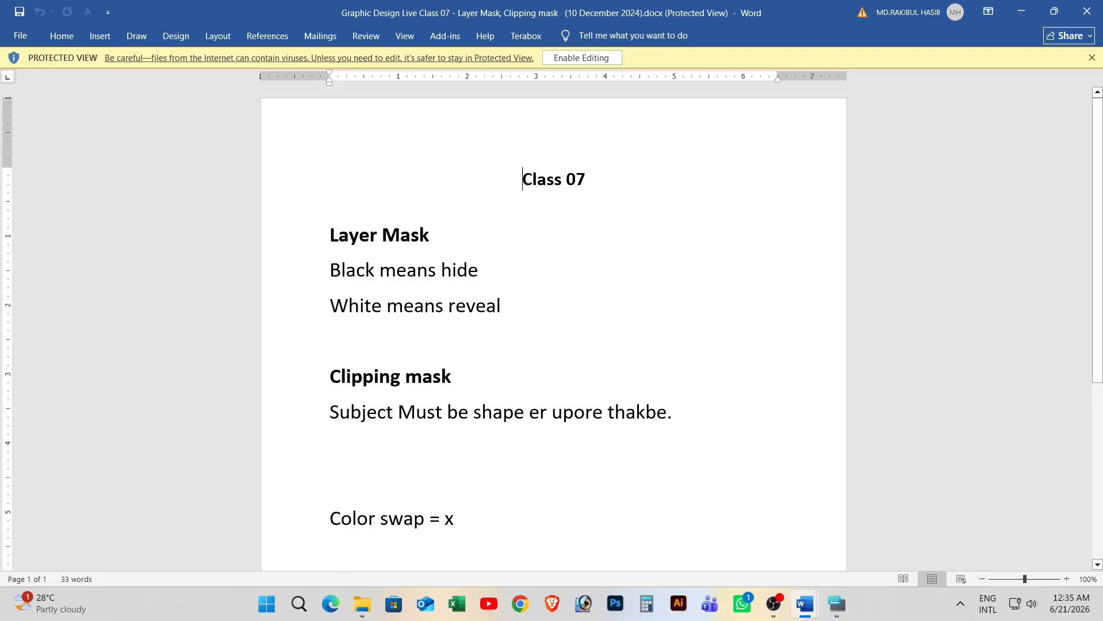
Browse to the New folder on drive D:, open 3.docx and look through its pages.
key("ctrl+o")
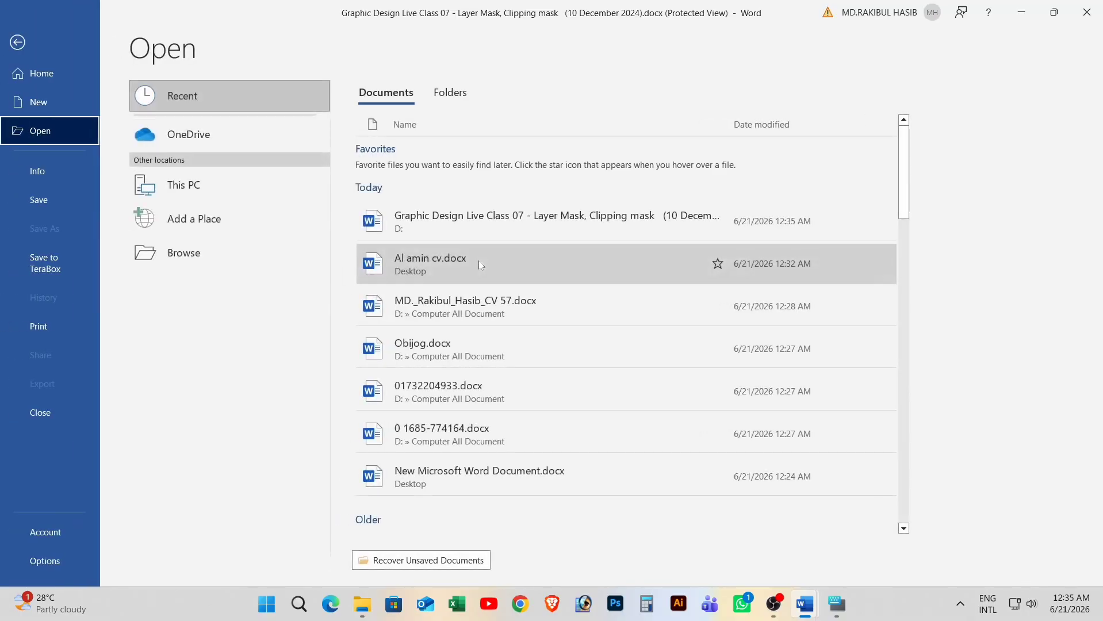
scroll(538, 358, "down", 10)
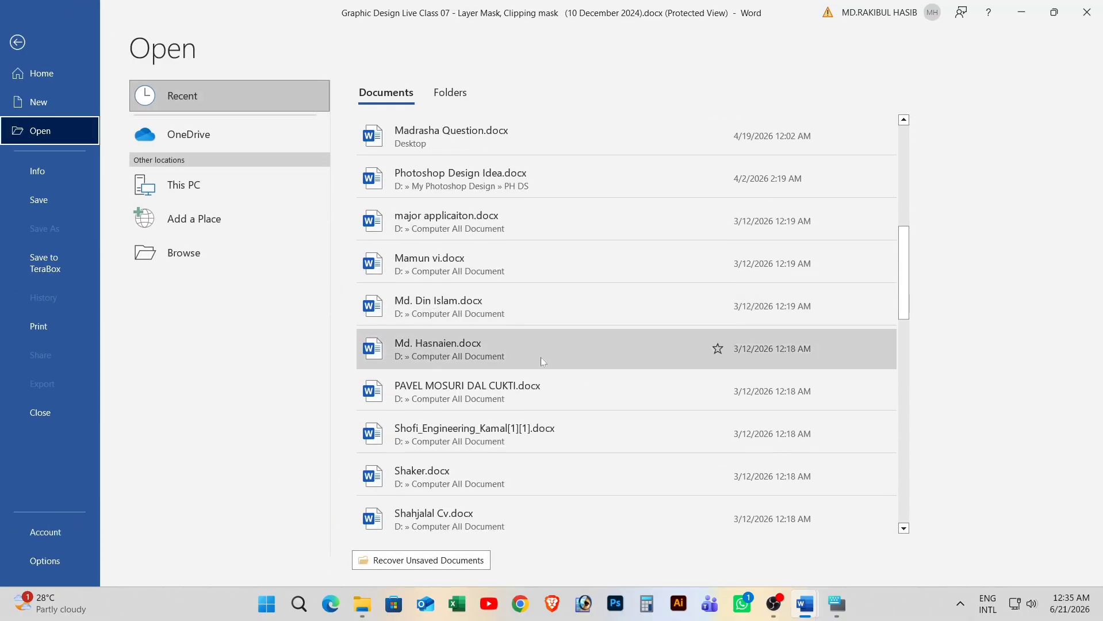
left_click(183, 253)
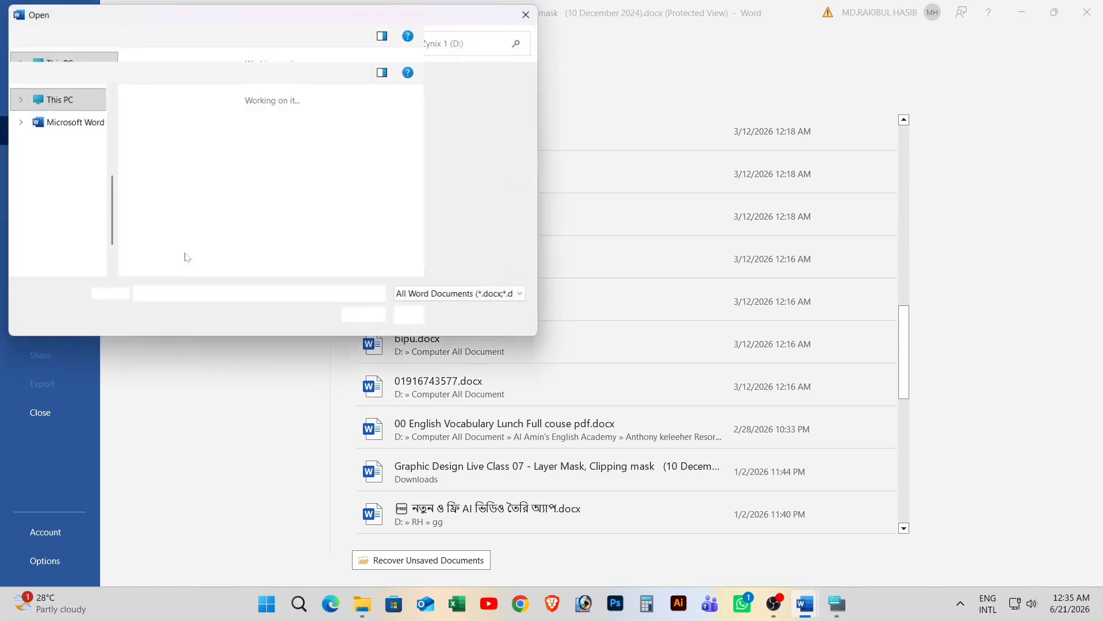
scroll(253, 201, "down", 1)
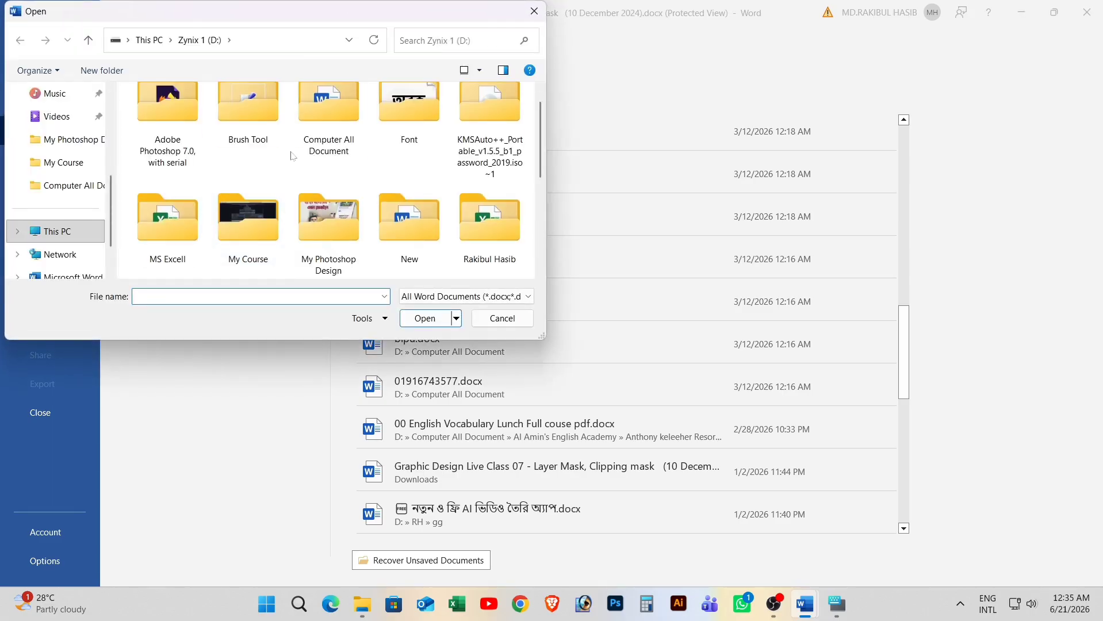
scroll(254, 174, "down", 2)
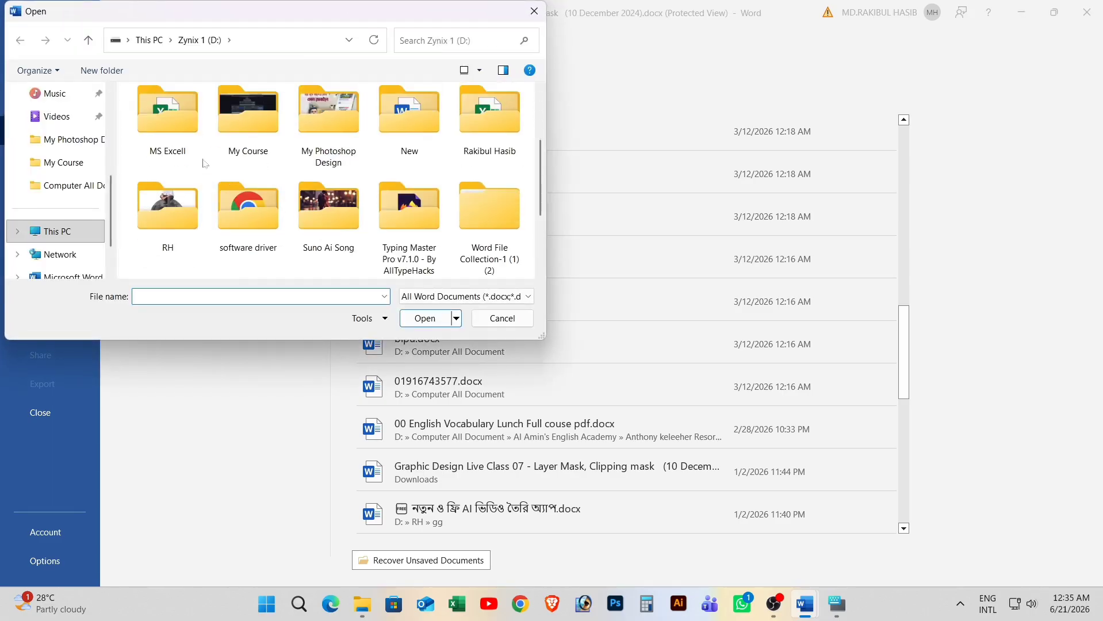
double_click(409, 115)
scroll(243, 154, "down", 1)
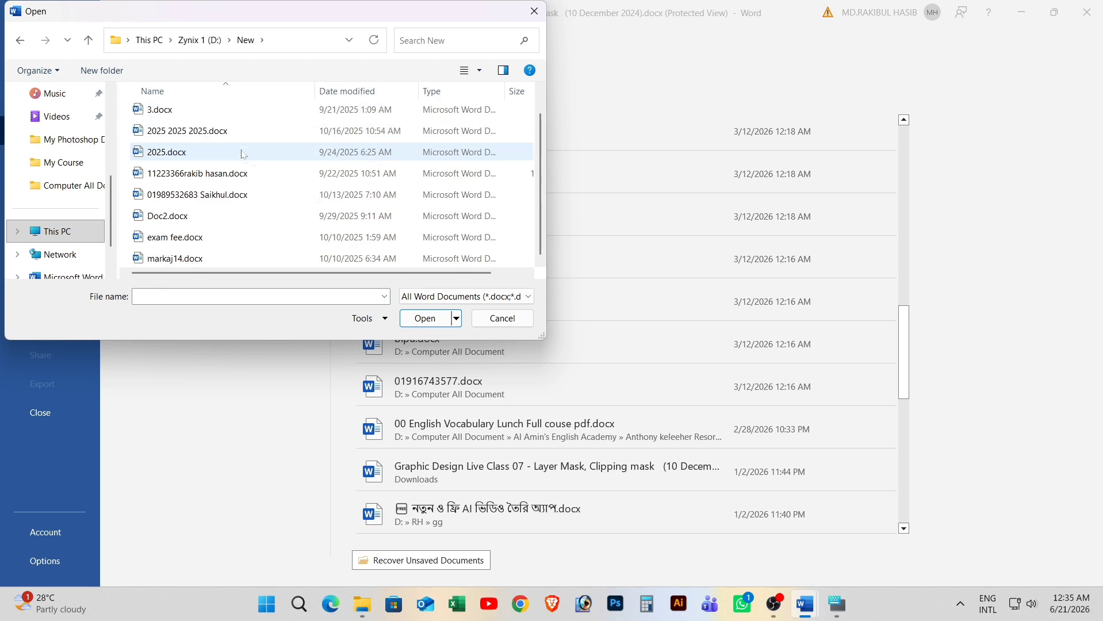
scroll(241, 156, "up", 1)
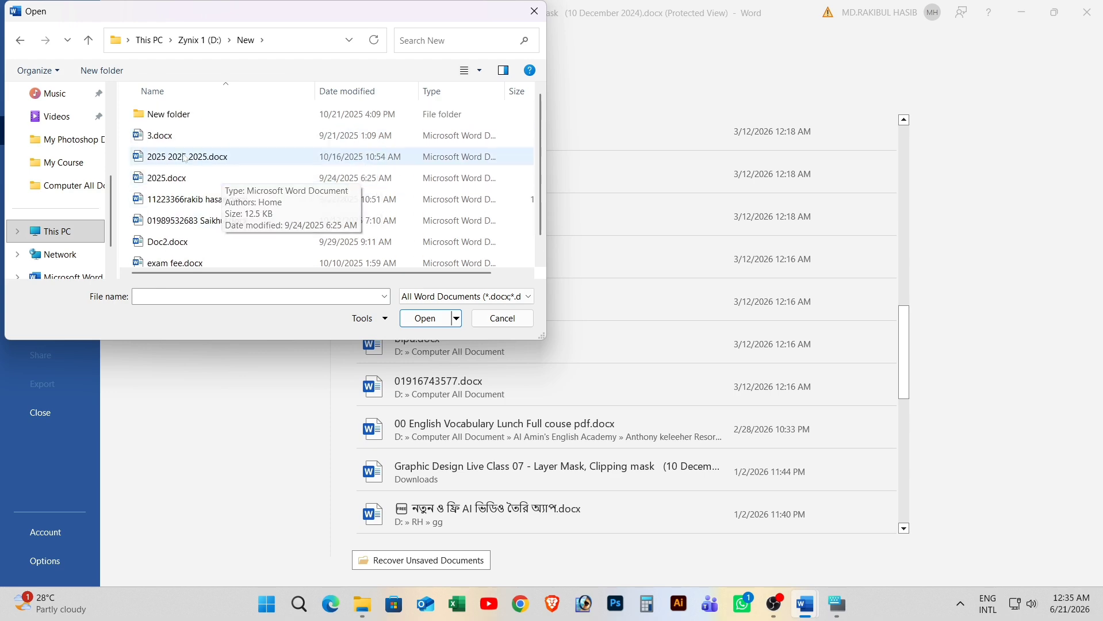
double_click(173, 135)
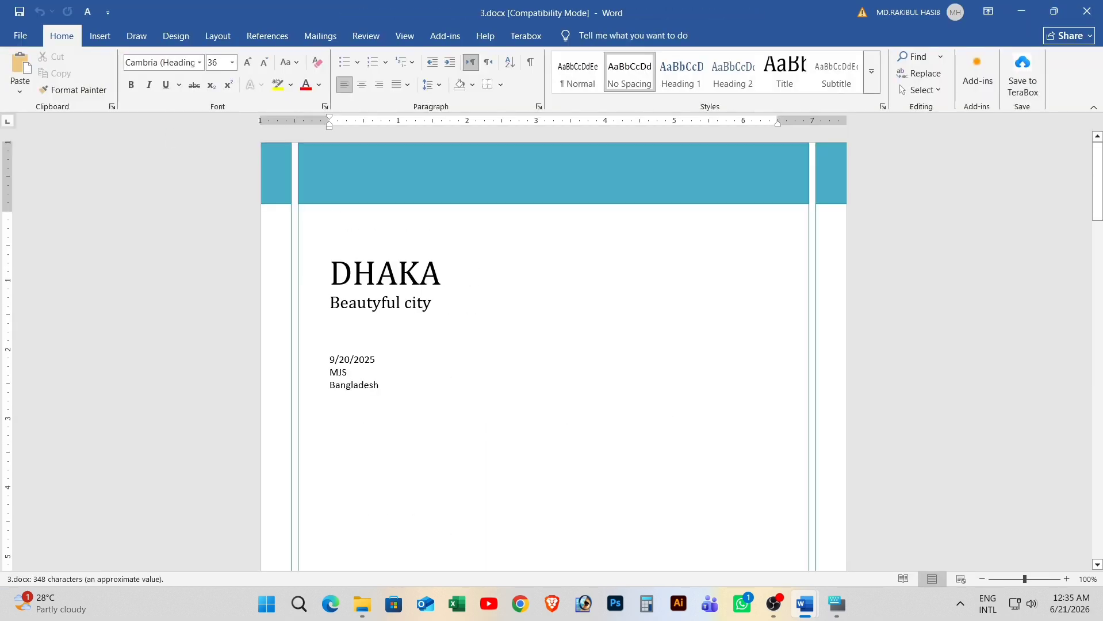
scroll(553, 345, "down", 20)
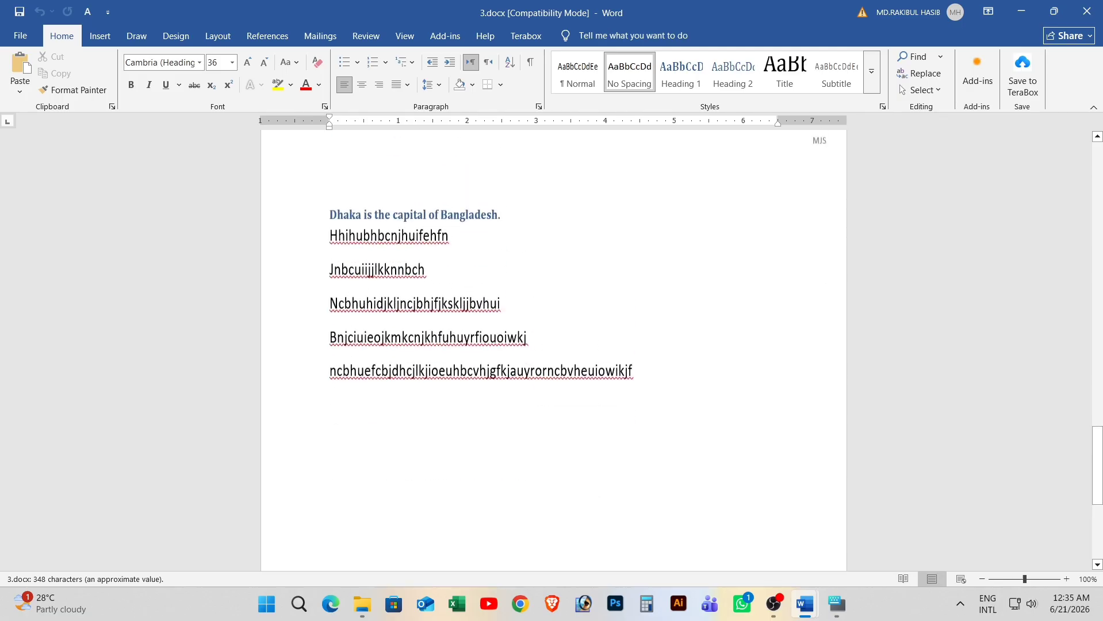
scroll(553, 345, "up", 20)
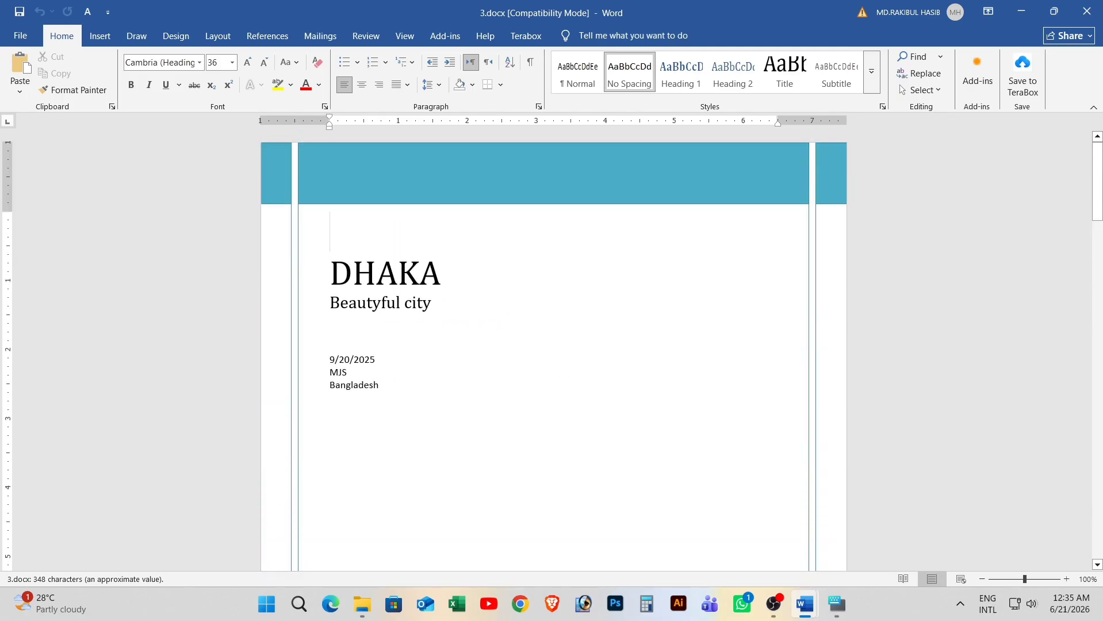
Close 3.docx, the Graphic Design document and the blank Document5, and minimize the CV document to reach Document2.
key("ctrl+o")
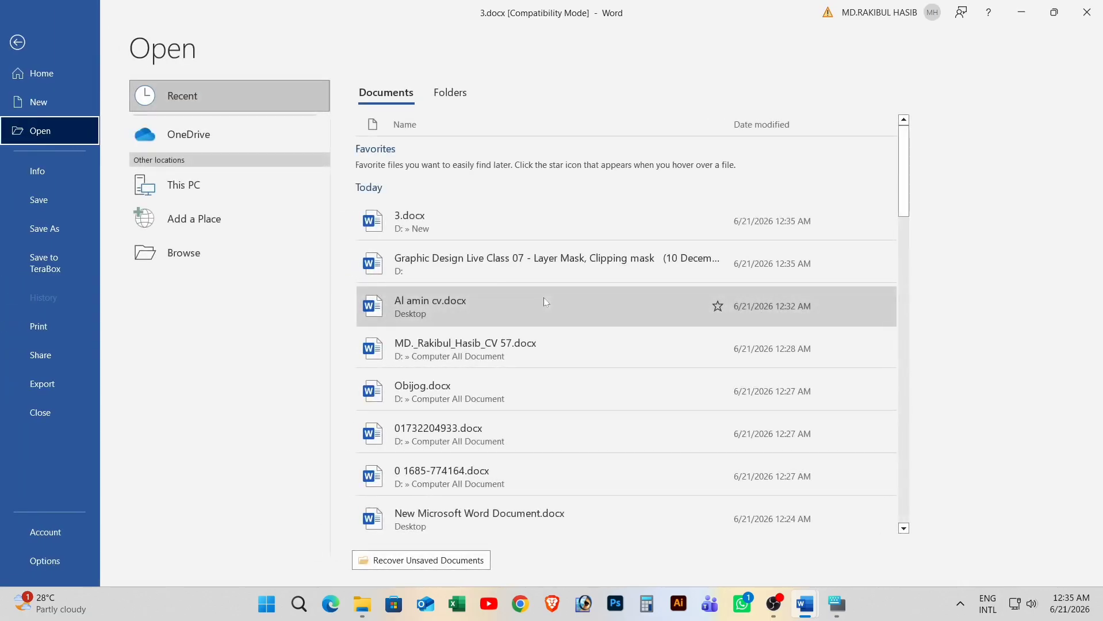
left_click(19, 39)
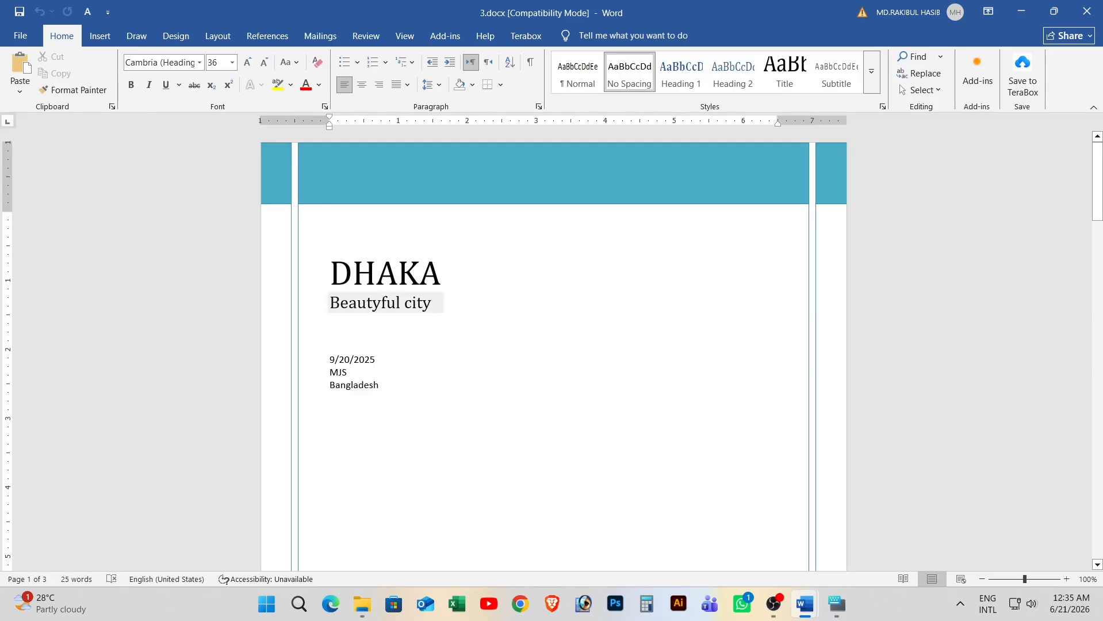
left_click(1100, 5)
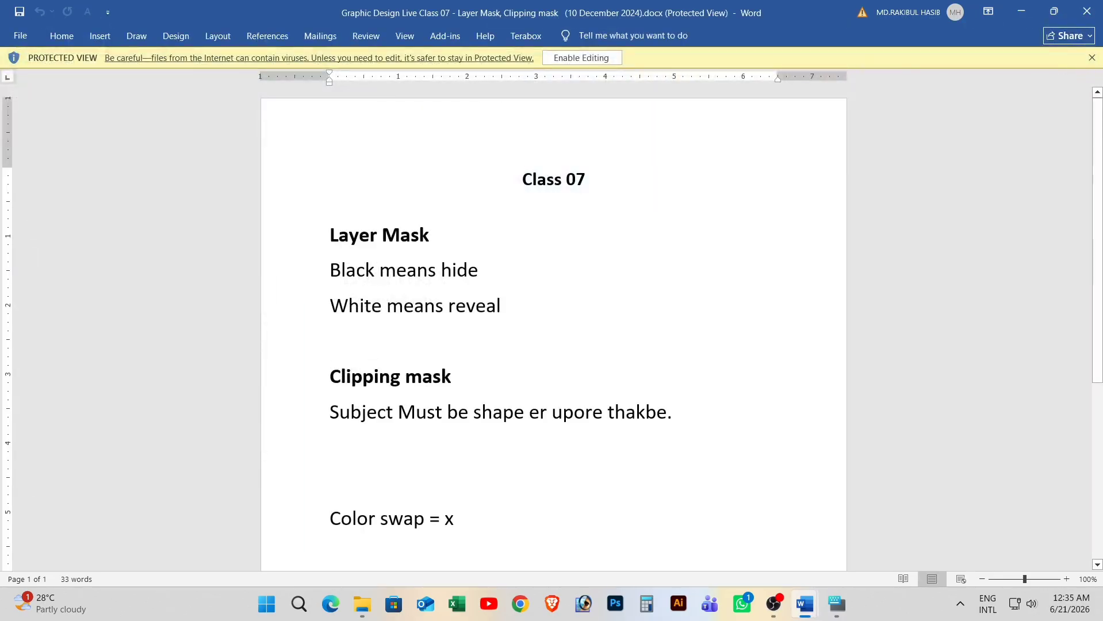
left_click(1100, 4)
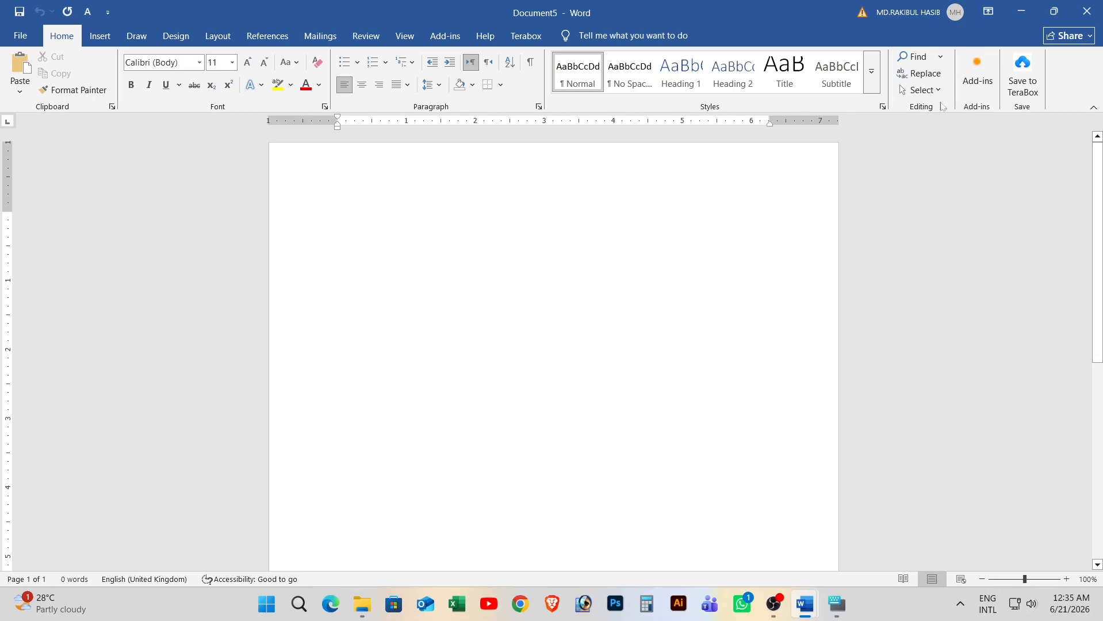
left_click(1091, 8)
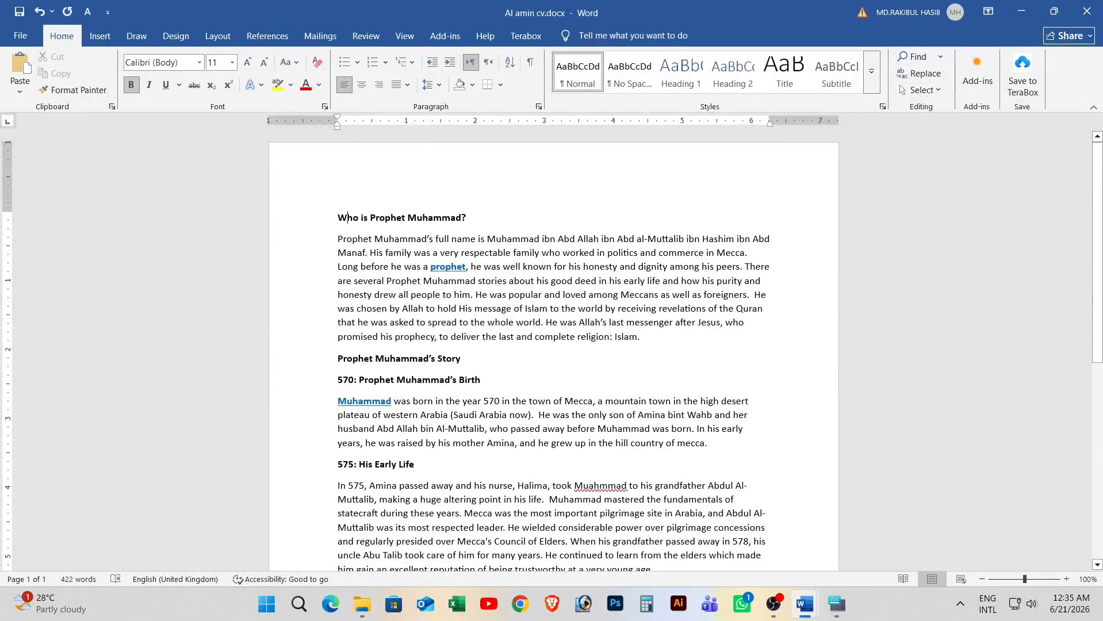
left_click(1031, 10)
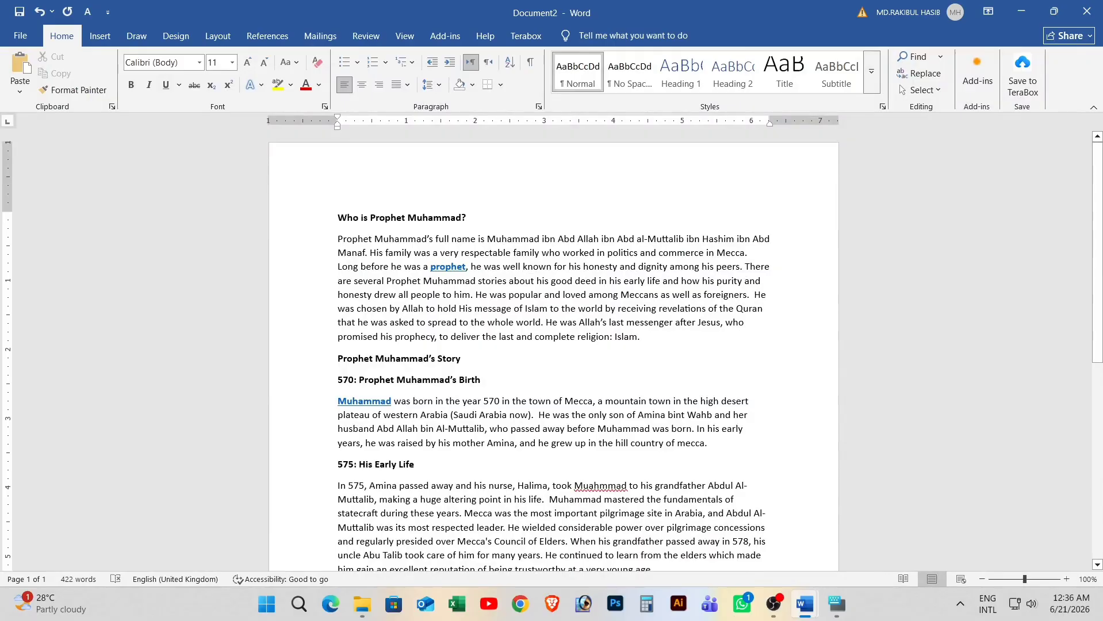
Save Document2 in the Downloads folder as a Word document named Who is Prophet Muhammad.docx.
left_click(469, 218)
left_click(31, 33)
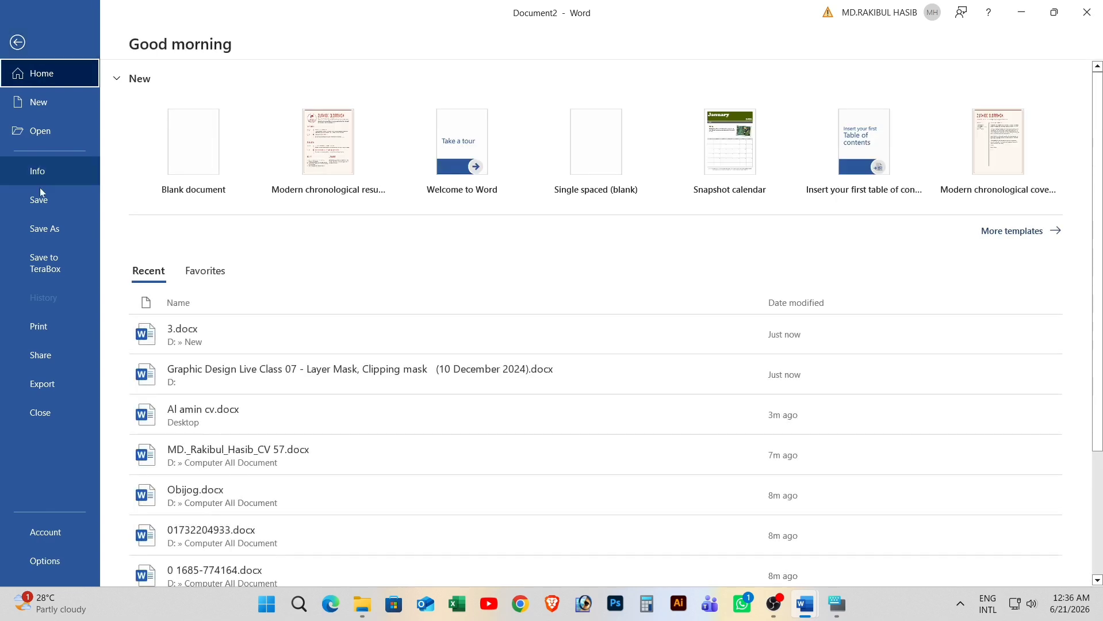
left_click(37, 205)
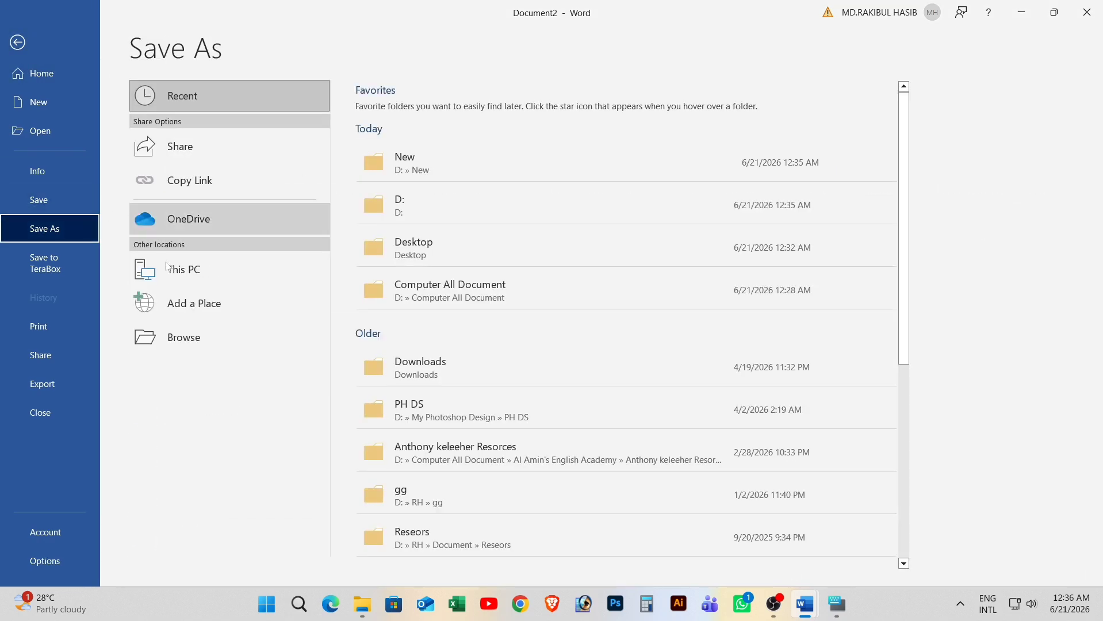
left_click(214, 336)
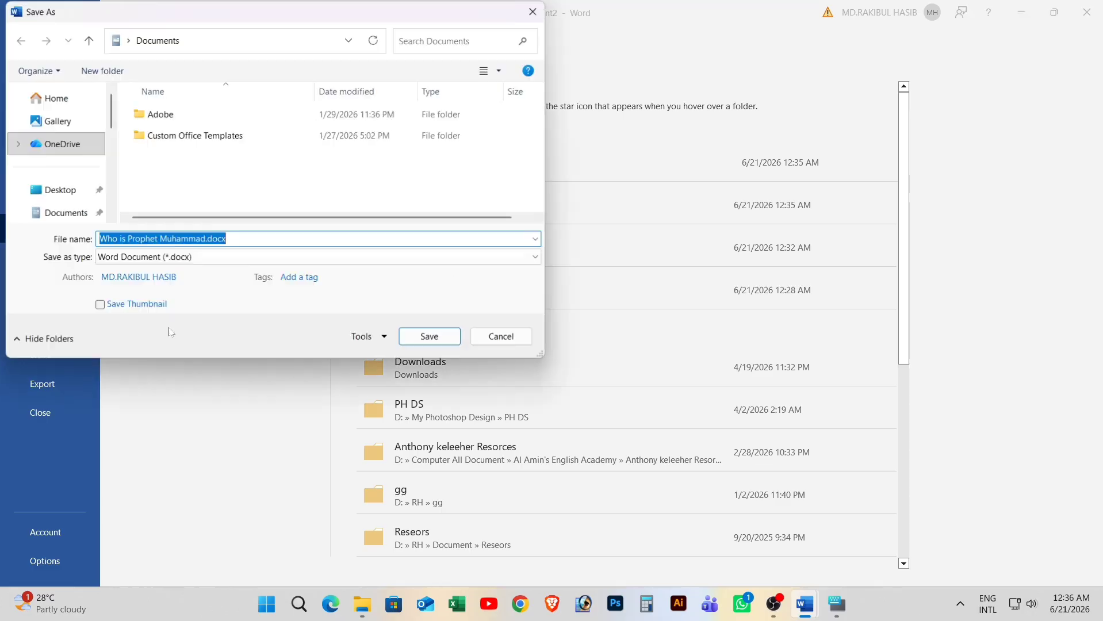
left_click(65, 190)
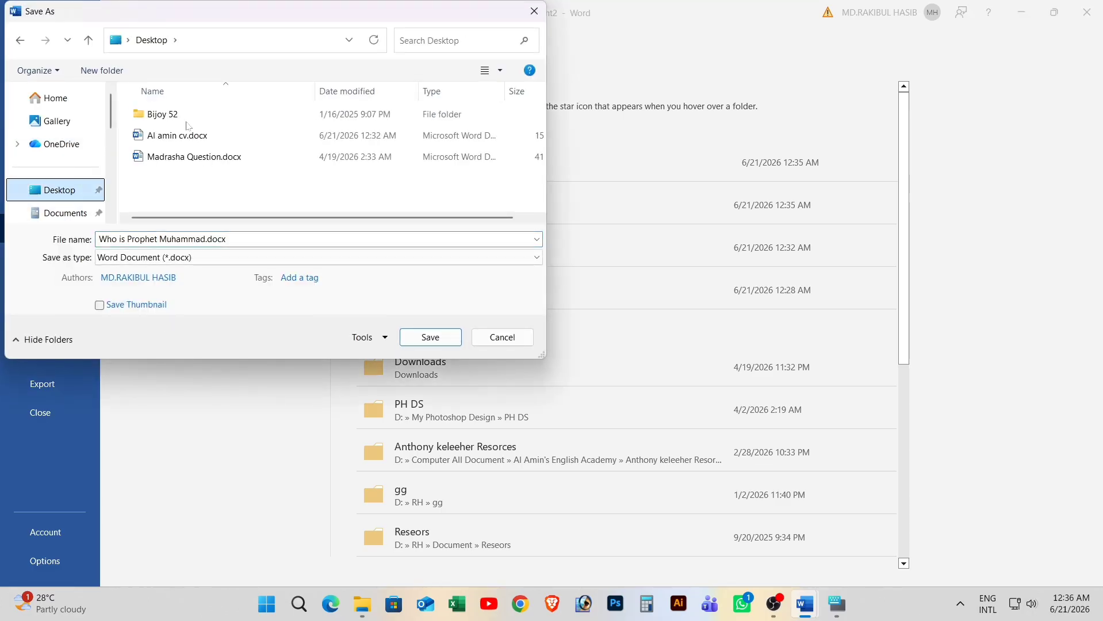
left_click(54, 214)
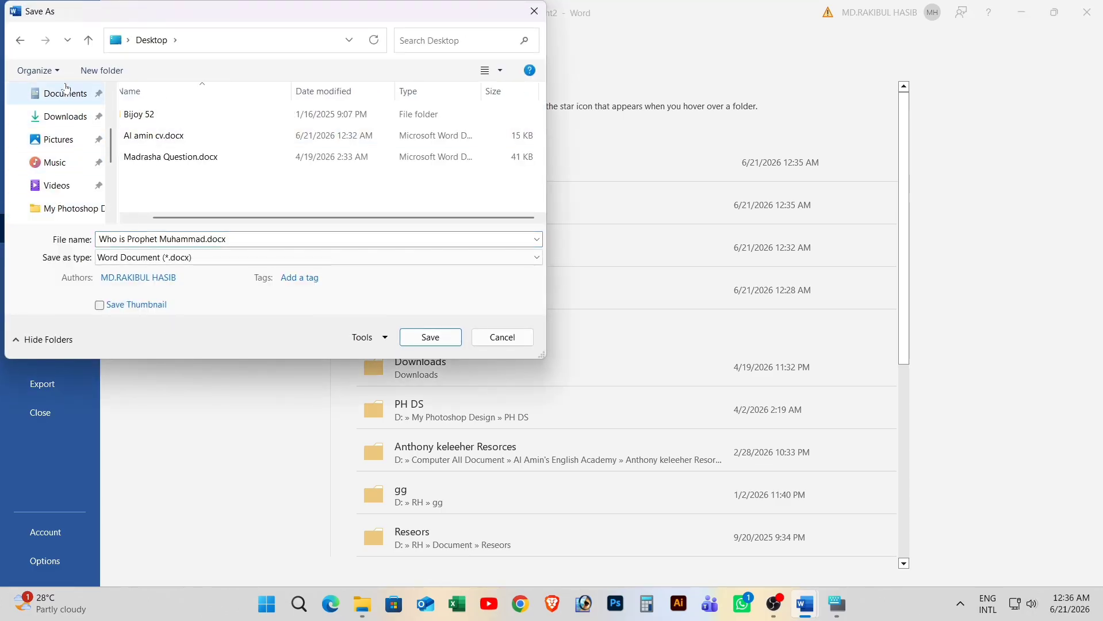
left_click(63, 116)
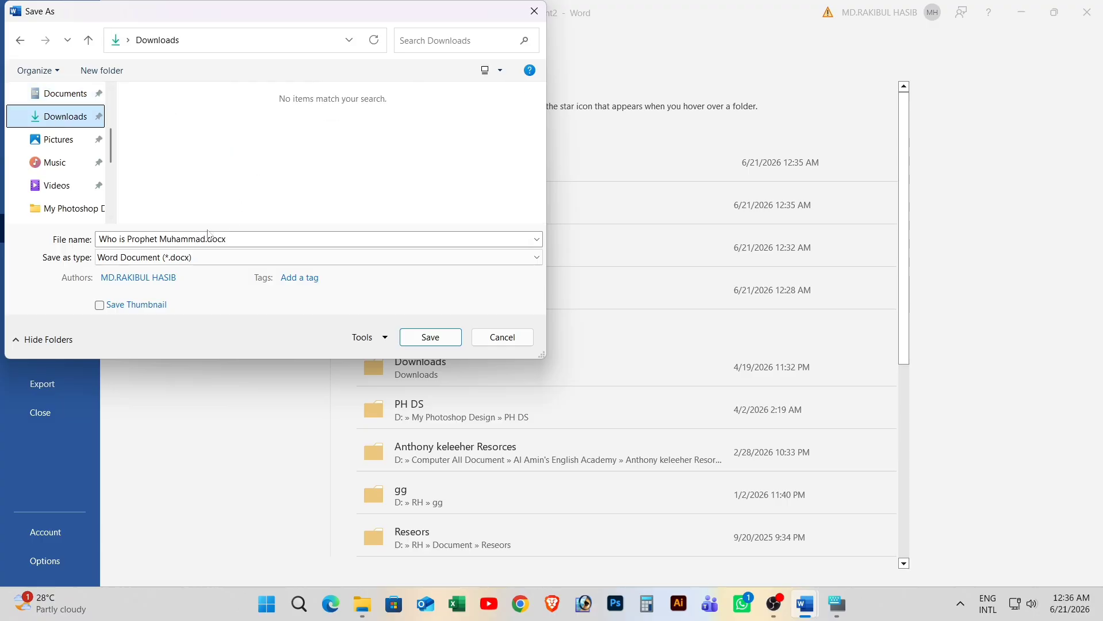
left_click(442, 342)
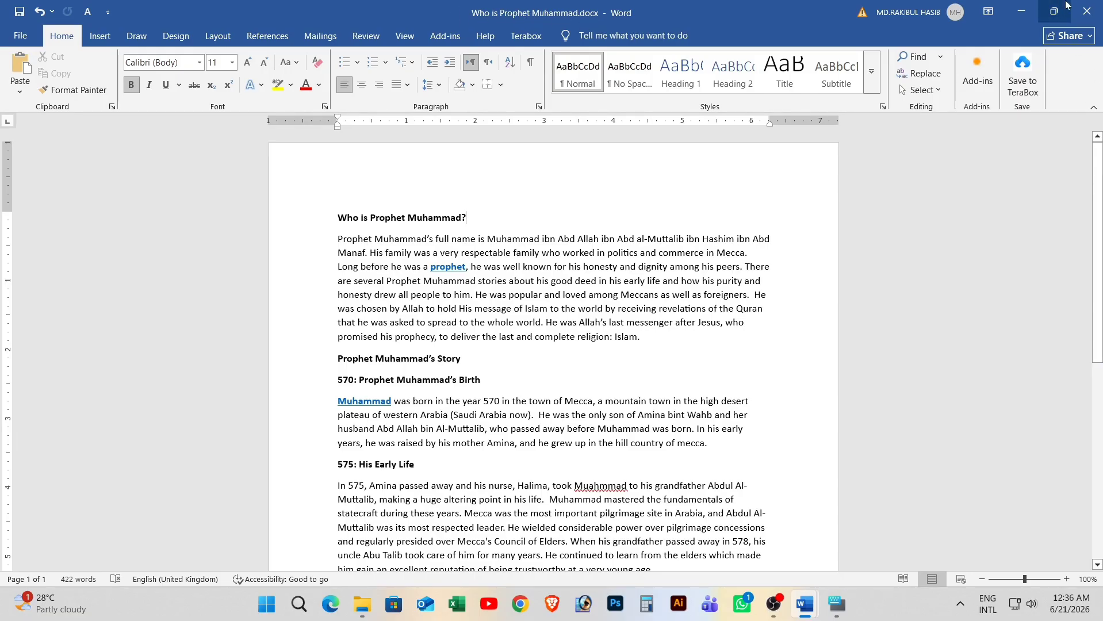
Minimize the document, browse to the Downloads folder and open Who is Prophet Muhammad.docx from there.
left_click(1021, 11)
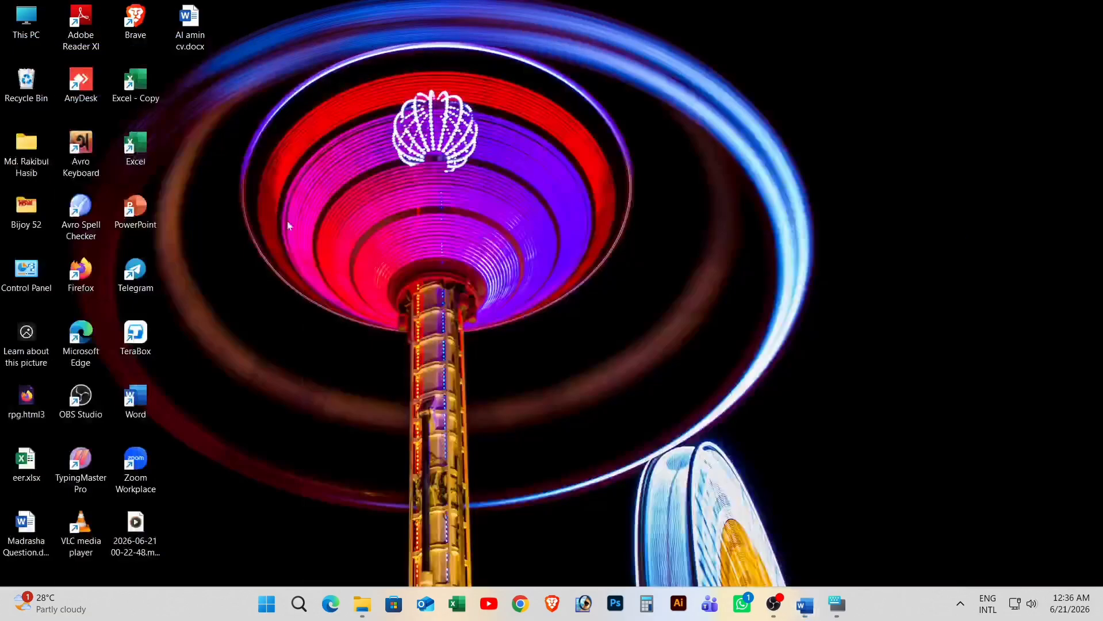
double_click(28, 23)
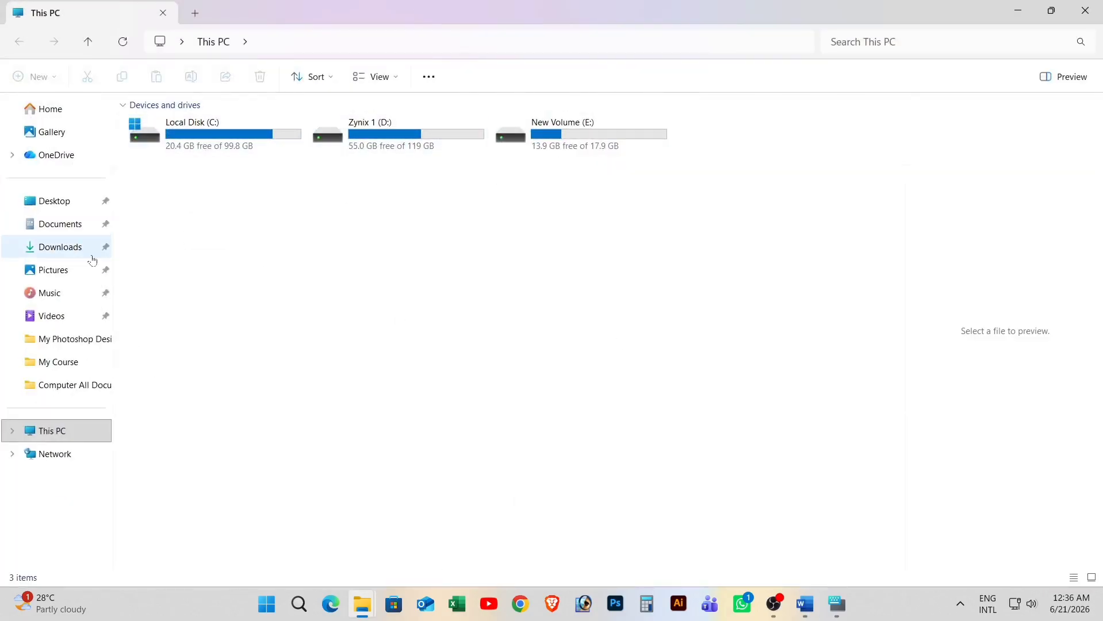
left_click(66, 248)
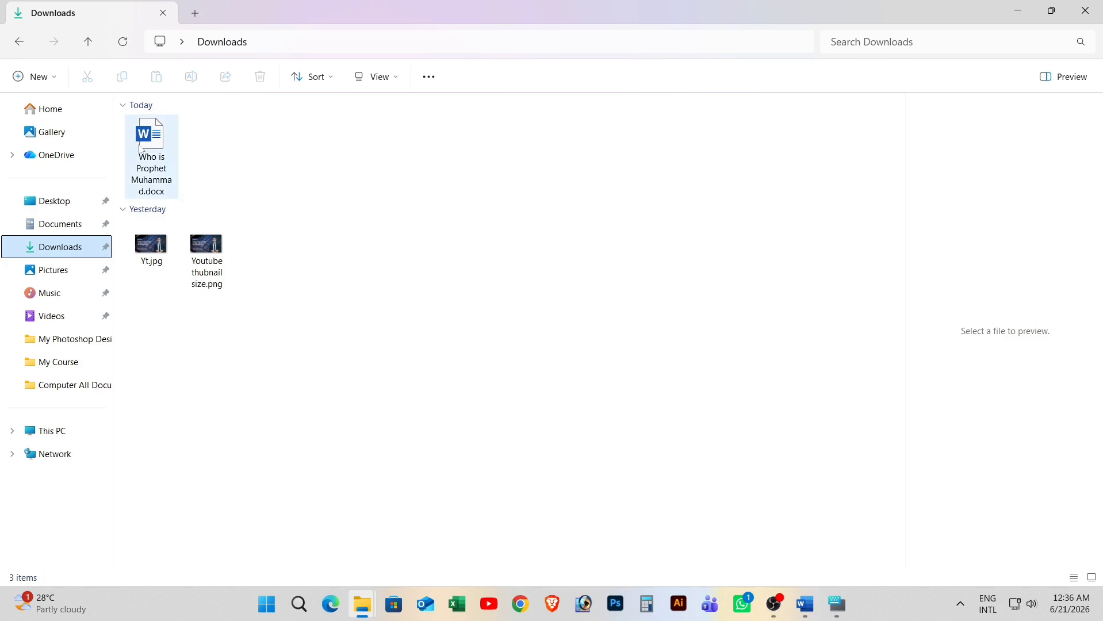
left_click(159, 143)
double_click(166, 143)
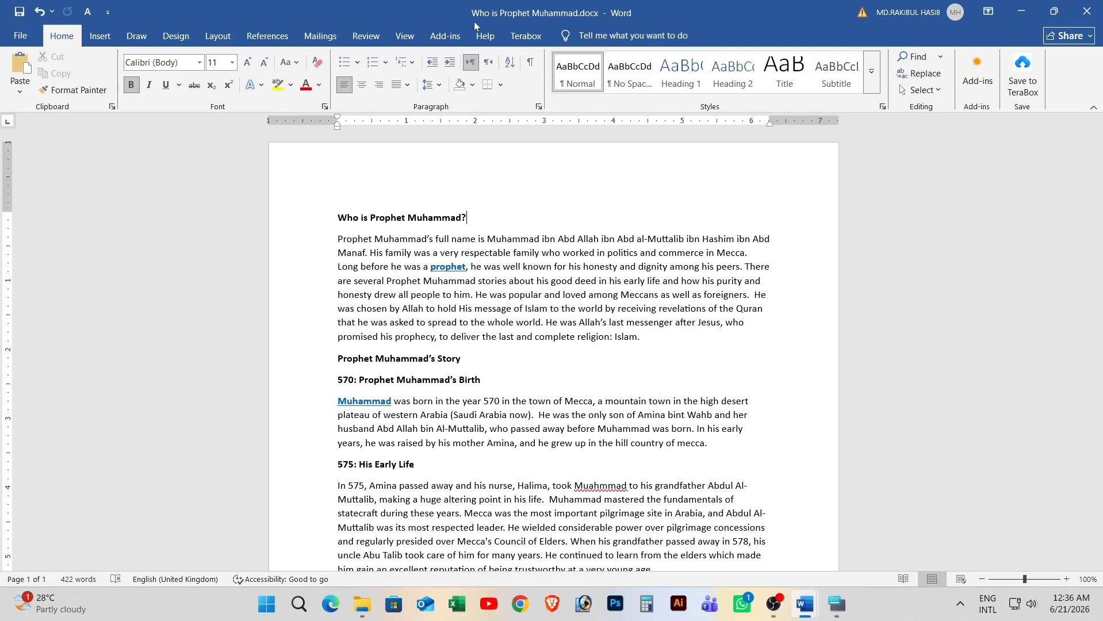
scroll(554, 350, "down", 8)
scroll(554, 350, "up", 10)
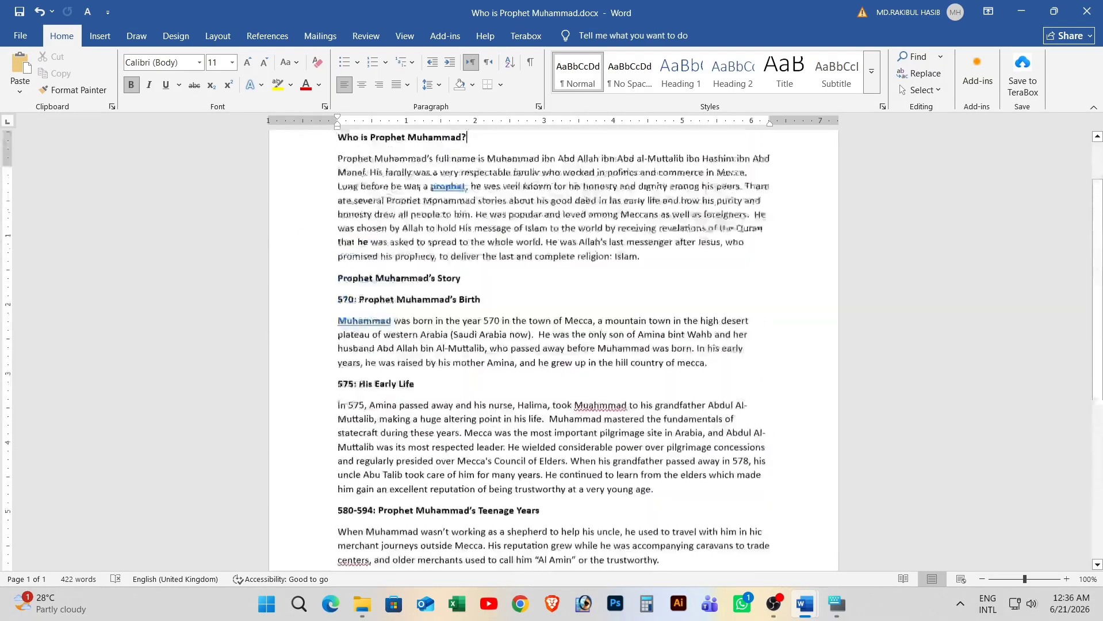
Delete the 580-594 Teenage Years and 594 Early Twenties sections at the end of the document.
scroll(553, 350, "down", 10)
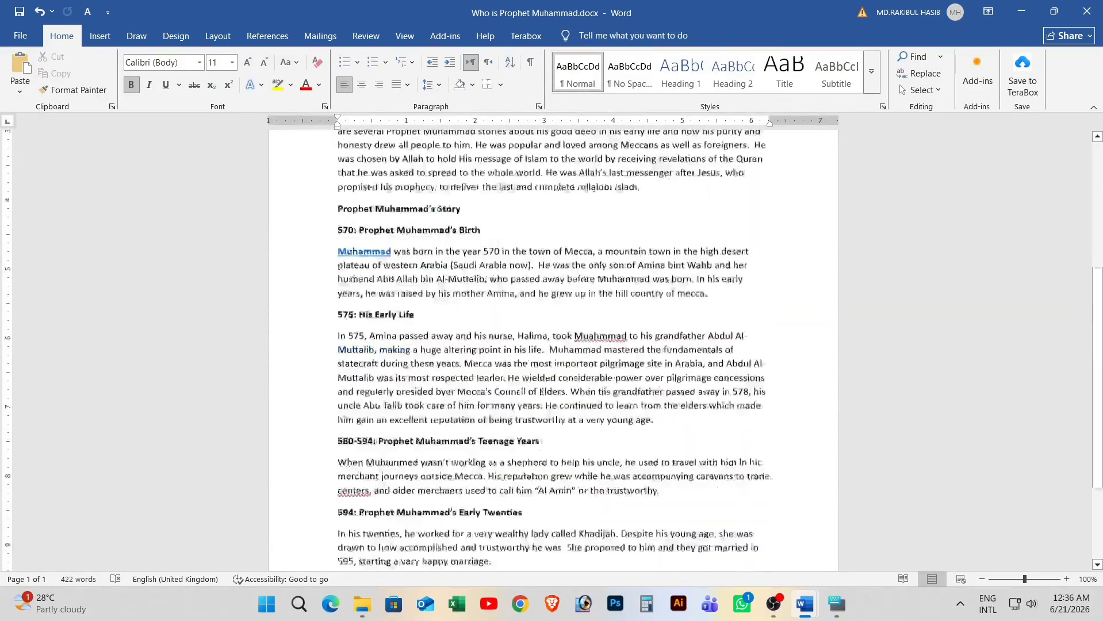
left_click_drag(338, 246, 659, 374)
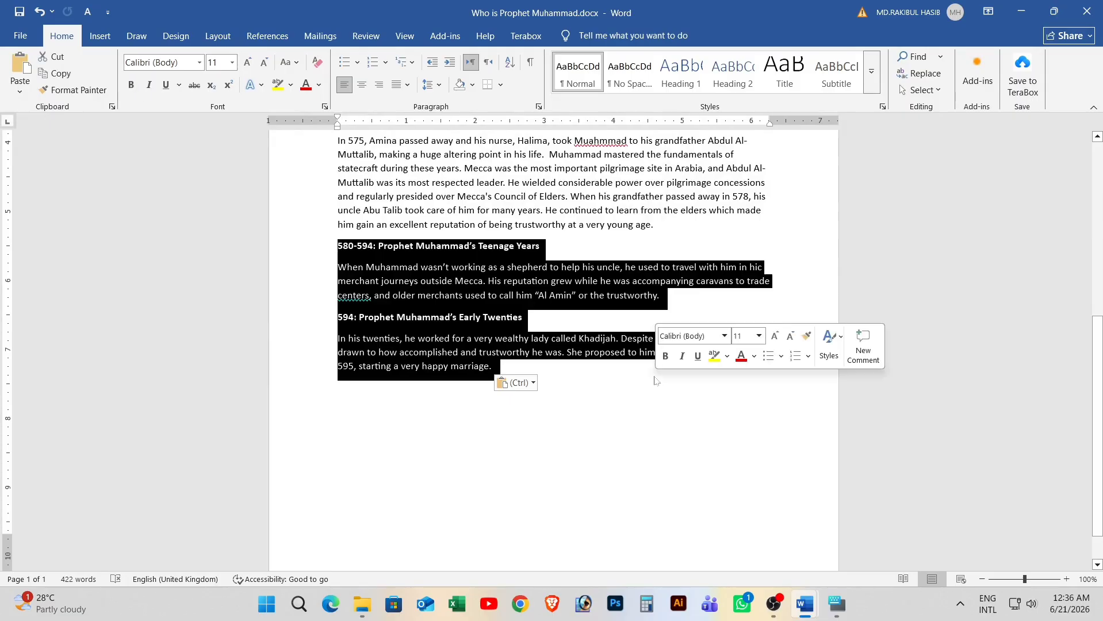
key("BackSpace")
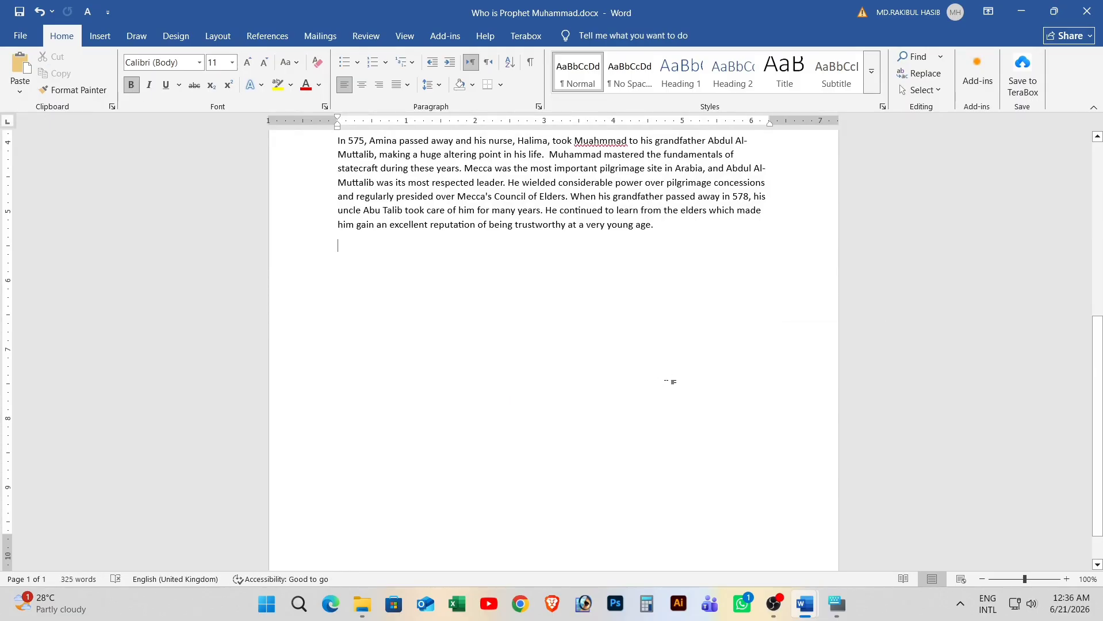
scroll(670, 381, "up", 10)
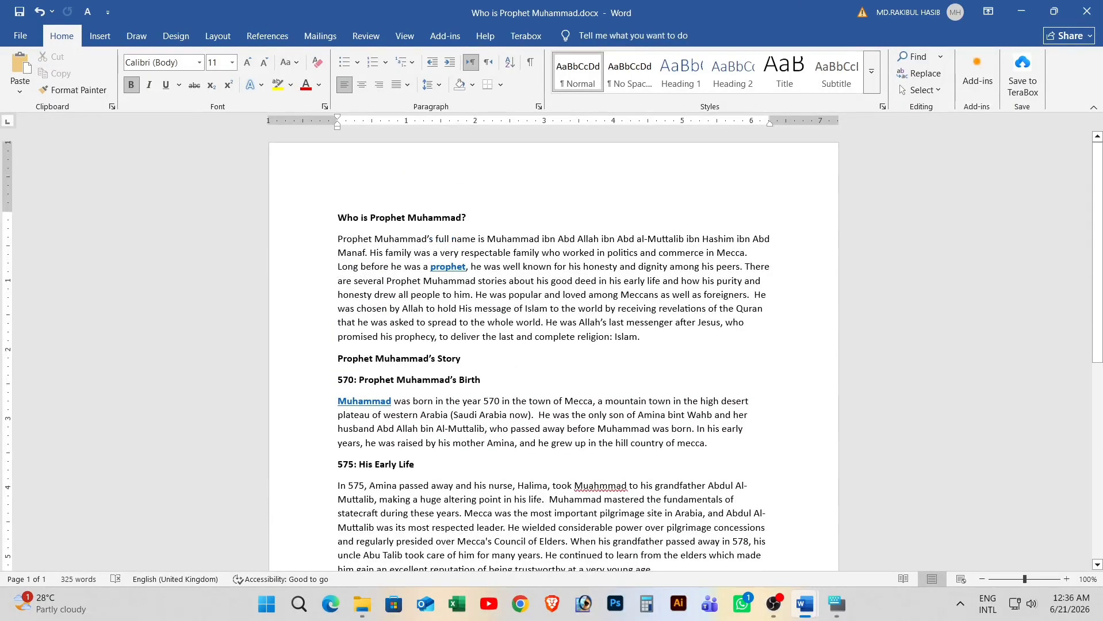
Look over the shortened document and undo the deletion of its last two sections.
scroll(670, 381, "down", 5)
scroll(670, 381, "up", 5)
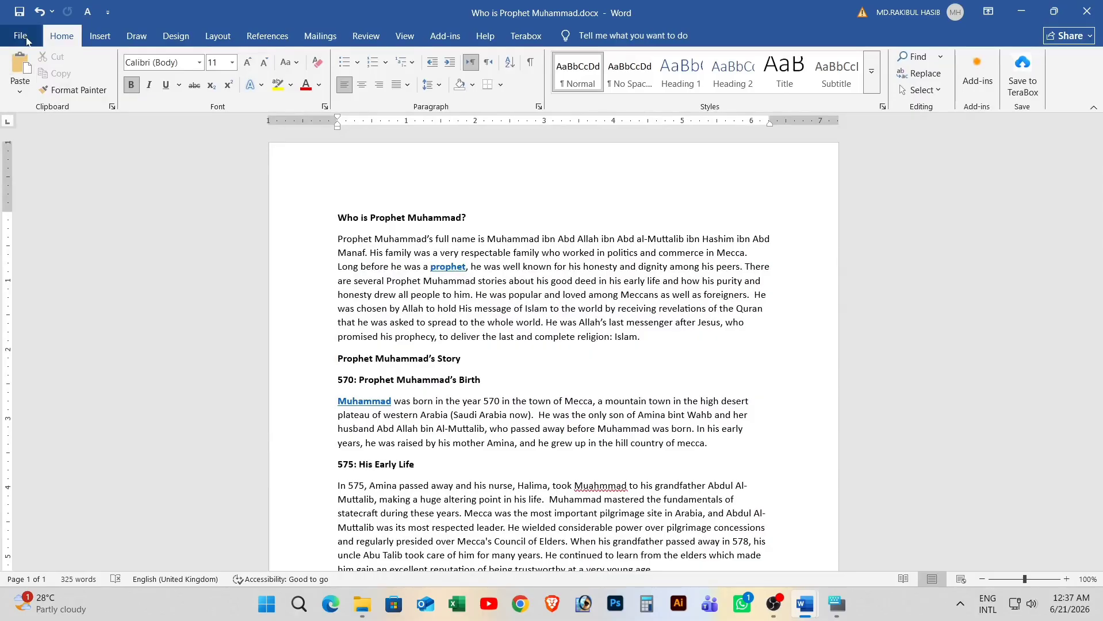
scroll(585, 460, "down", 2)
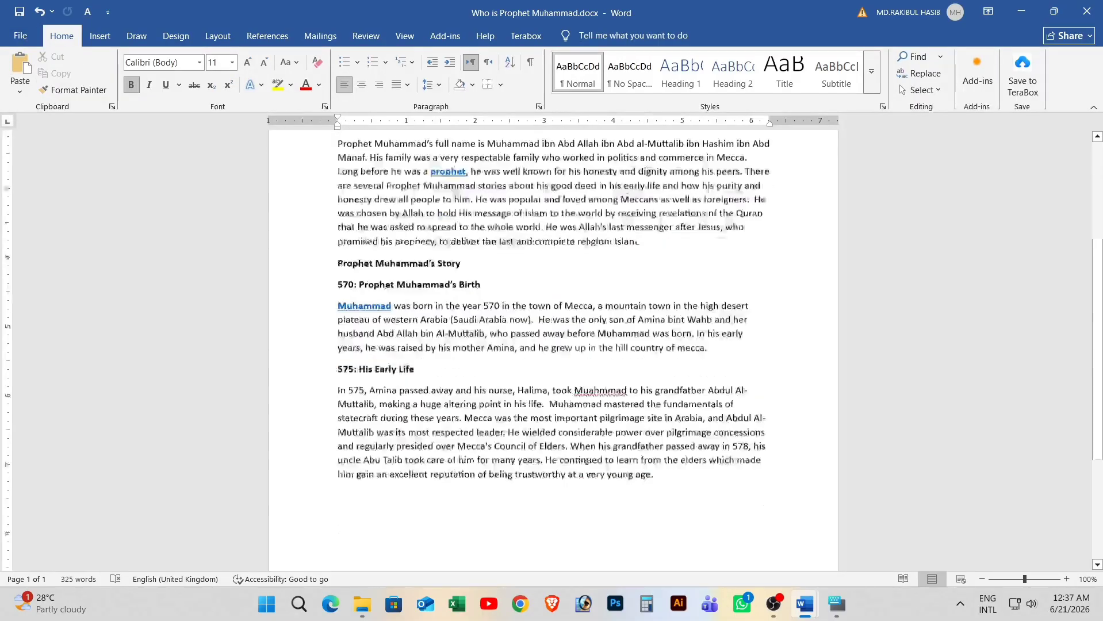
scroll(585, 460, "down", 3)
scroll(406, 311, "up", 5)
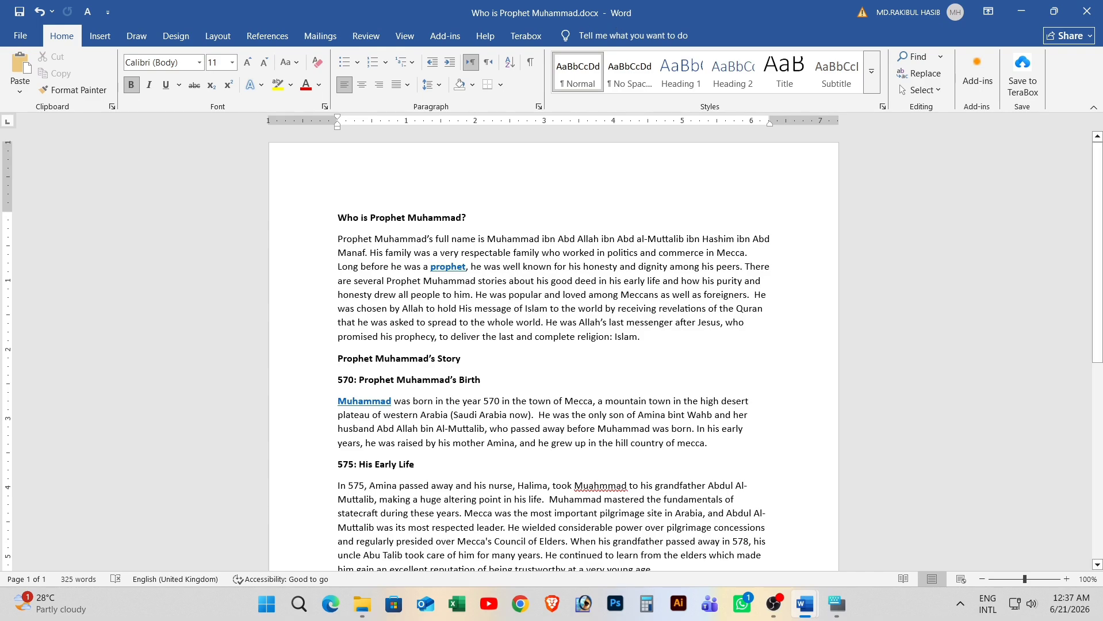
scroll(554, 345, "down", 8)
scroll(554, 345, "up", 8)
scroll(567, 359, "down", 4)
key("ctrl+z")
scroll(568, 360, "down", 1)
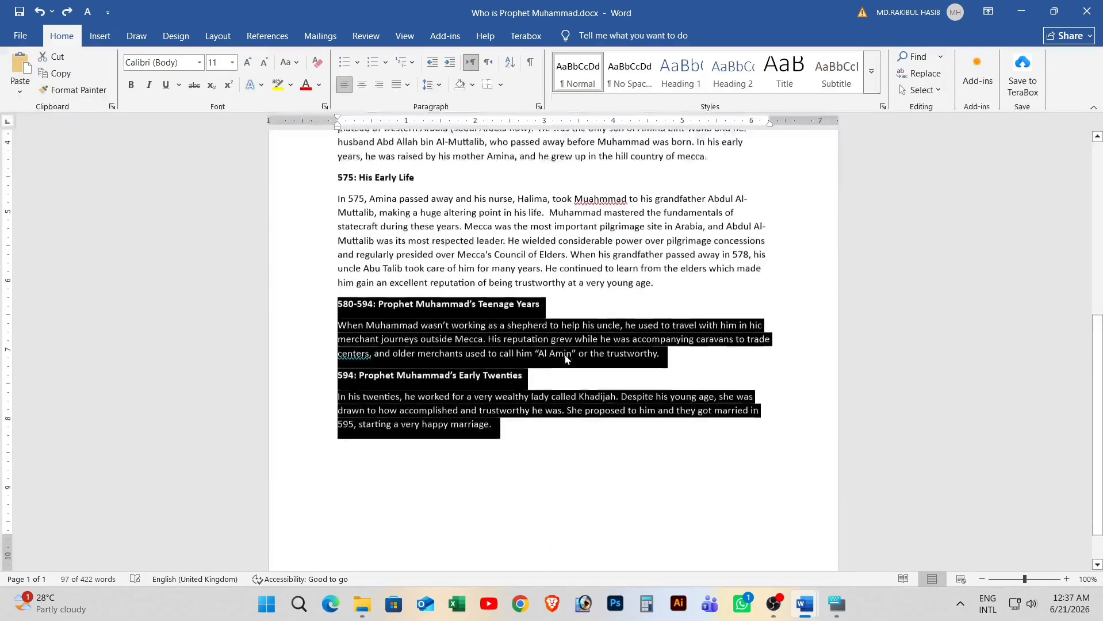
Remove the selected Teenage Years and Early Twenties sections from the document again.
scroll(567, 359, "up", 7)
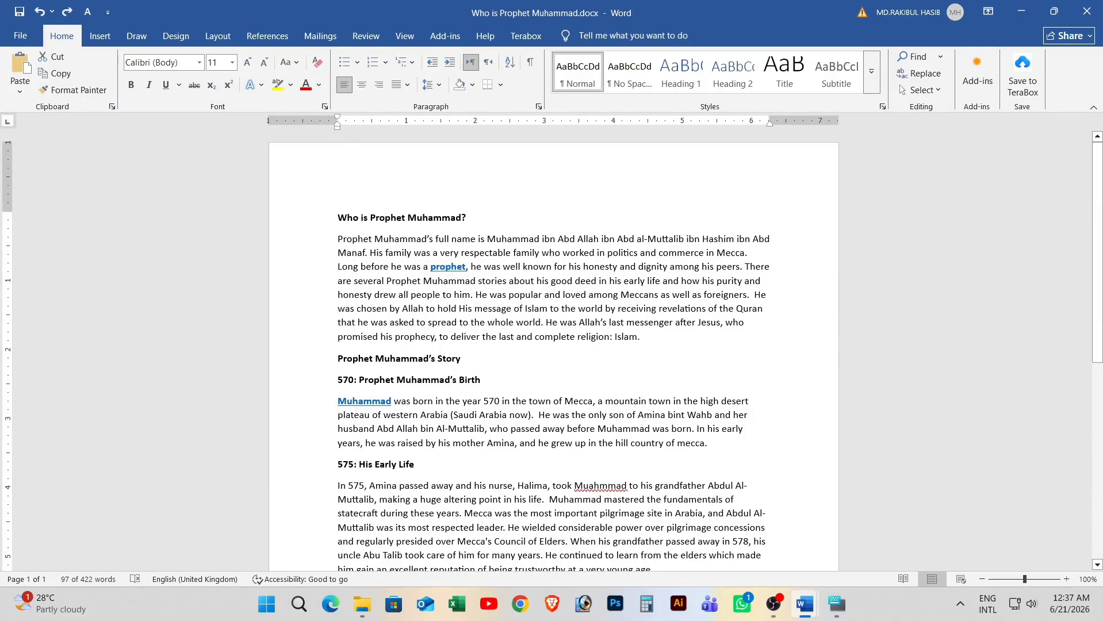
scroll(553, 345, "down", 4)
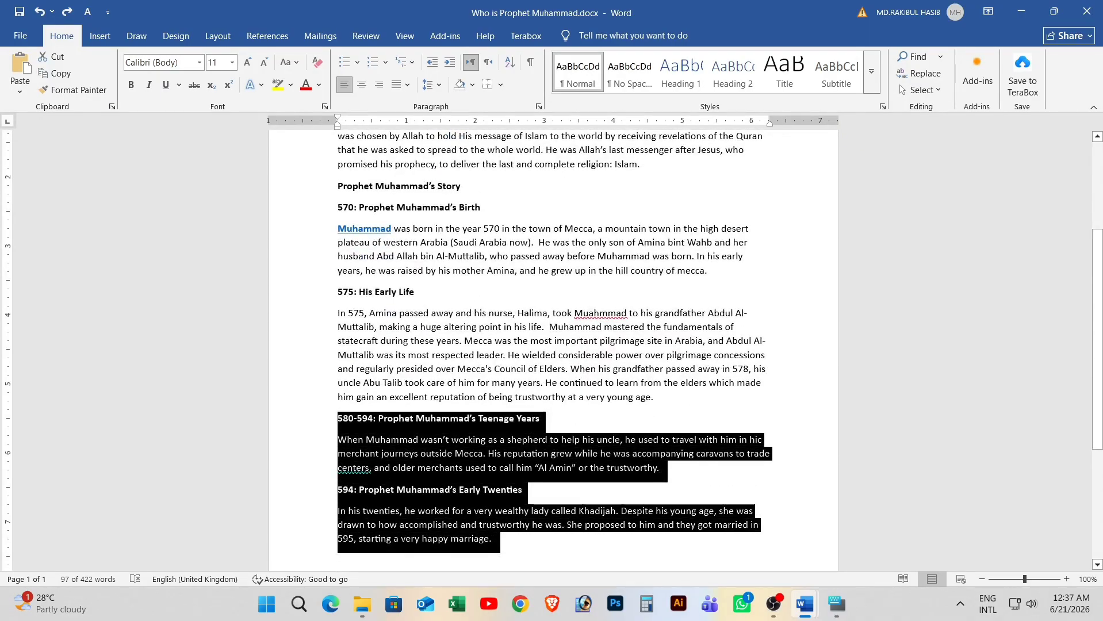
scroll(554, 346, "up", 4)
scroll(553, 345, "down", 5)
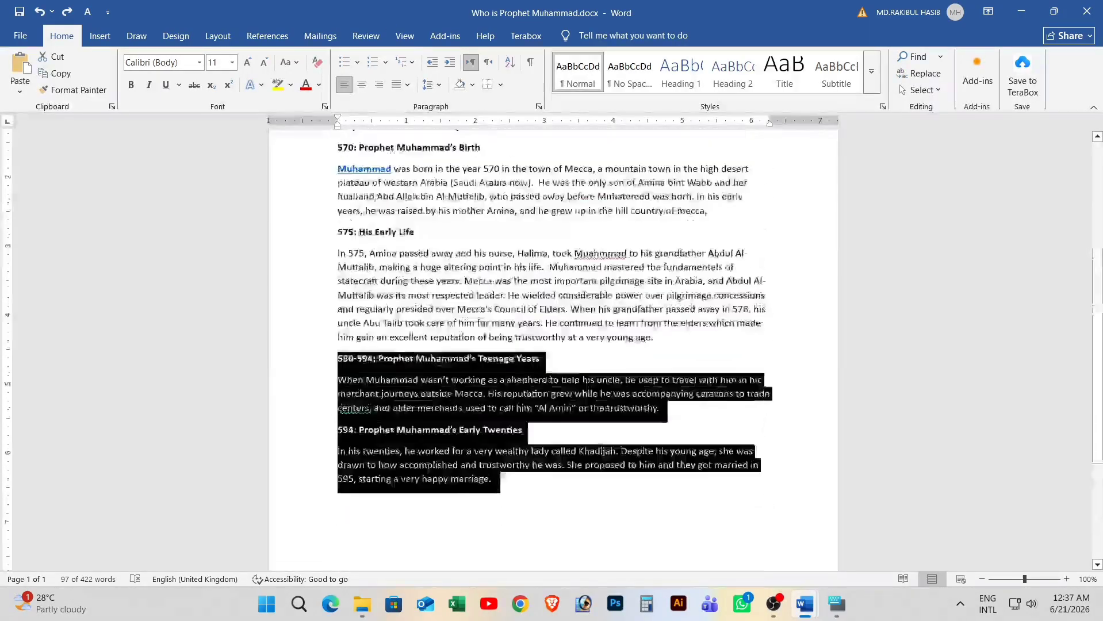
scroll(554, 345, "up", 3)
key("Delete")
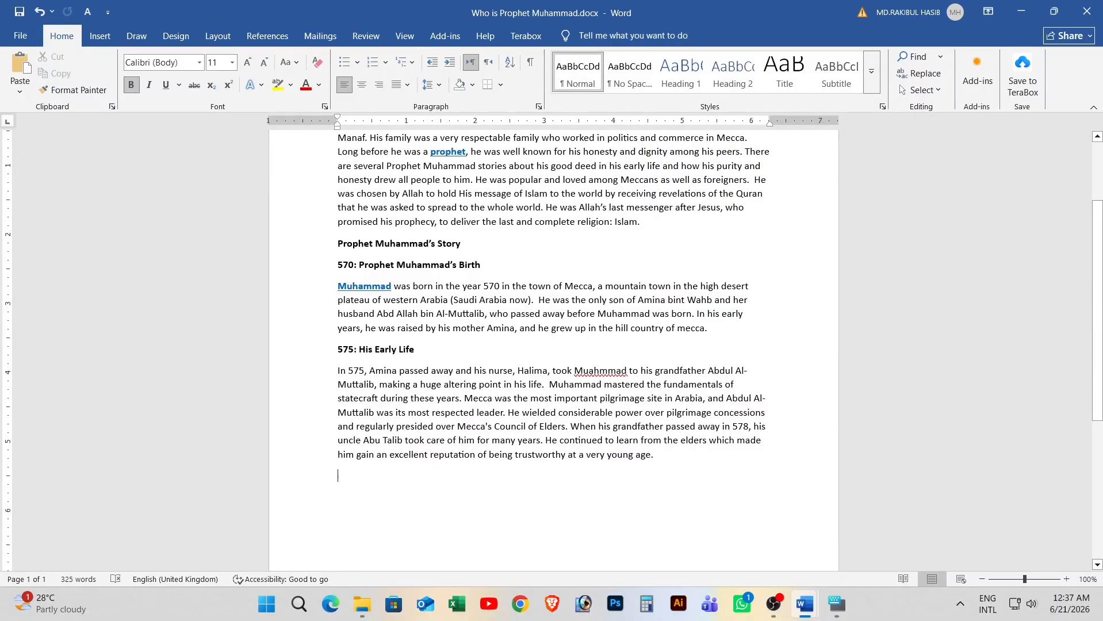
Add the lines Ms word, ms excell and Ms power point at the end of the document.
type("Ms word")
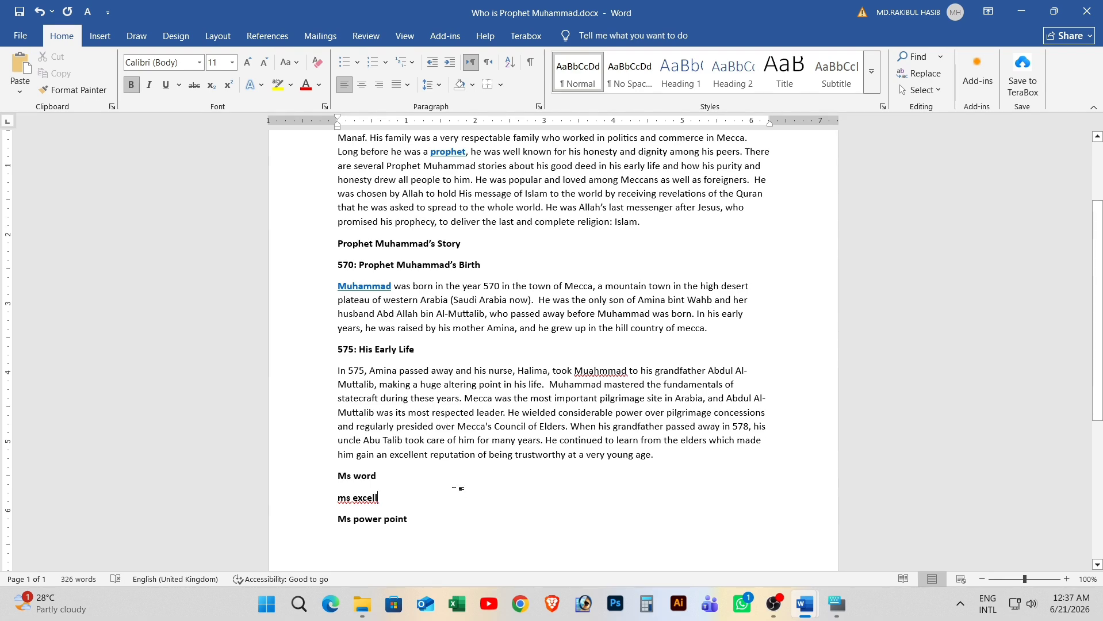
scroll(553, 345, "up", 3)
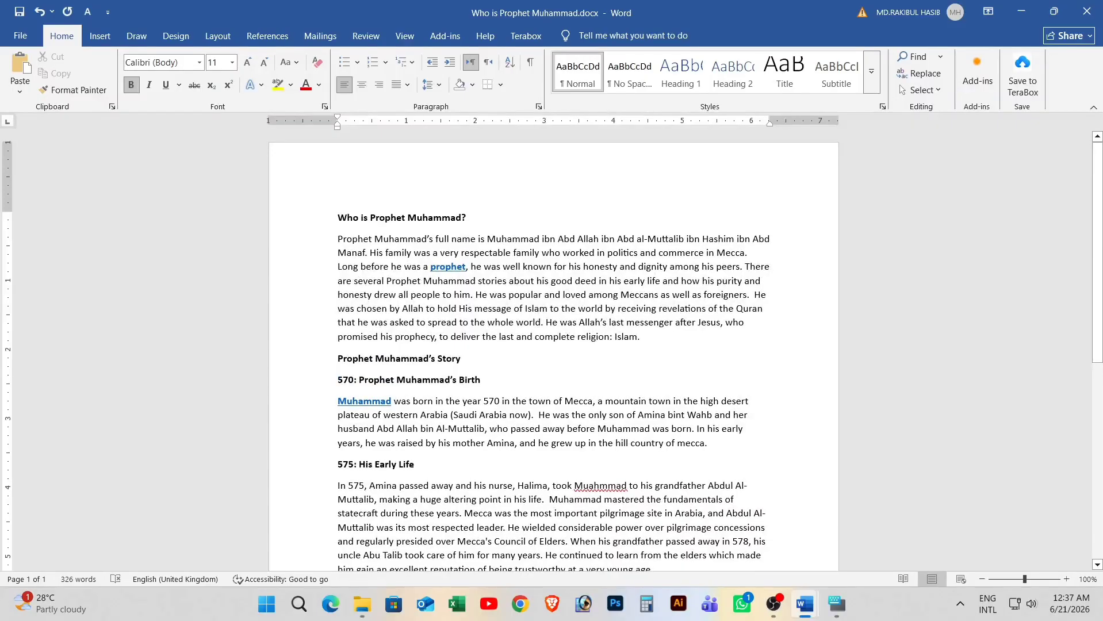
scroll(553, 345, "down", 7)
scroll(554, 345, "up", 7)
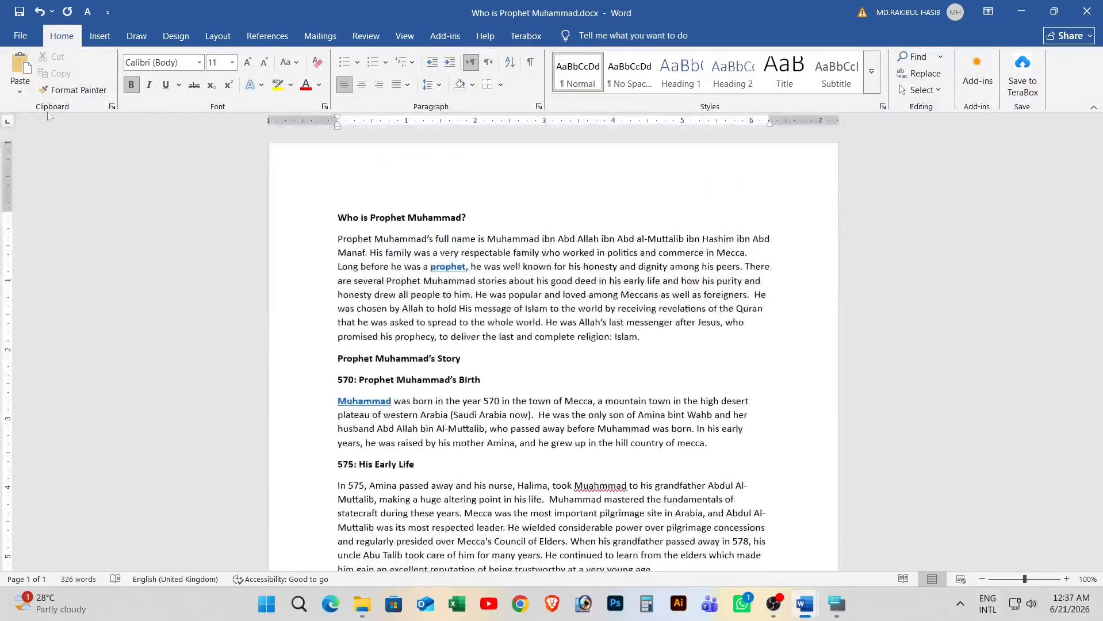
Save the edited document as a separate Word document named RH in the Downloads folder.
left_click(18, 31)
left_click(55, 227)
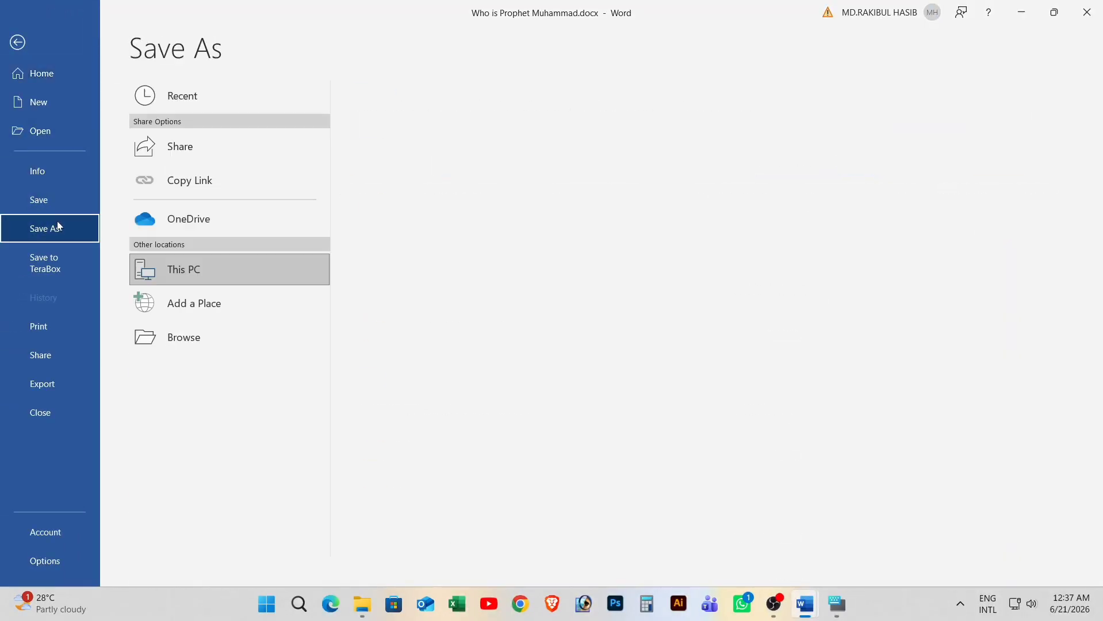
left_click(194, 336)
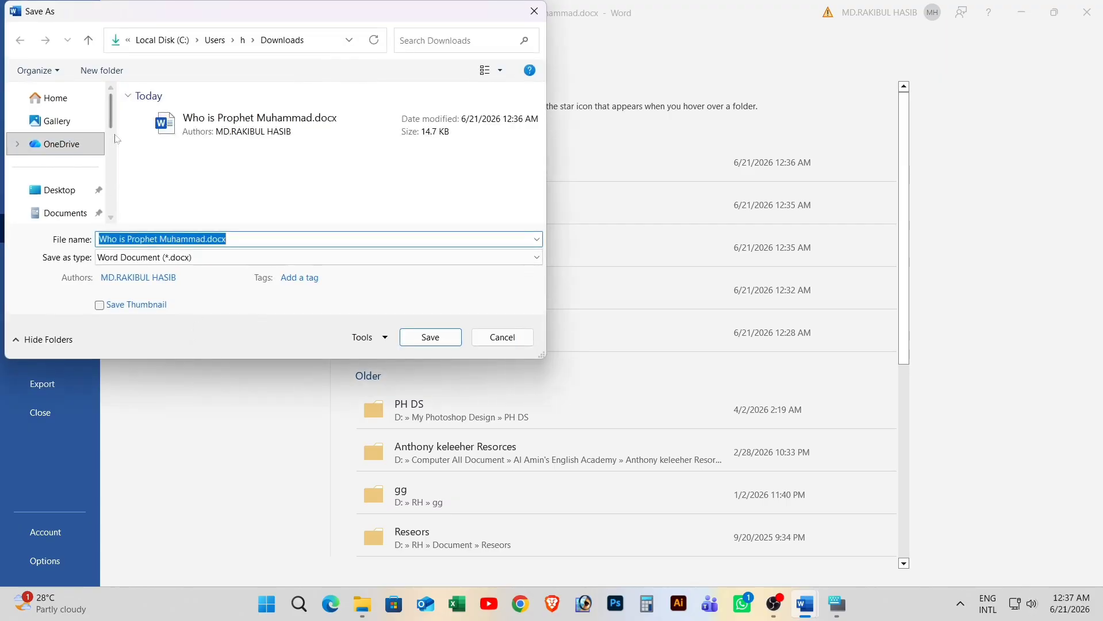
scroll(58, 155, "down", 2)
left_click(57, 116)
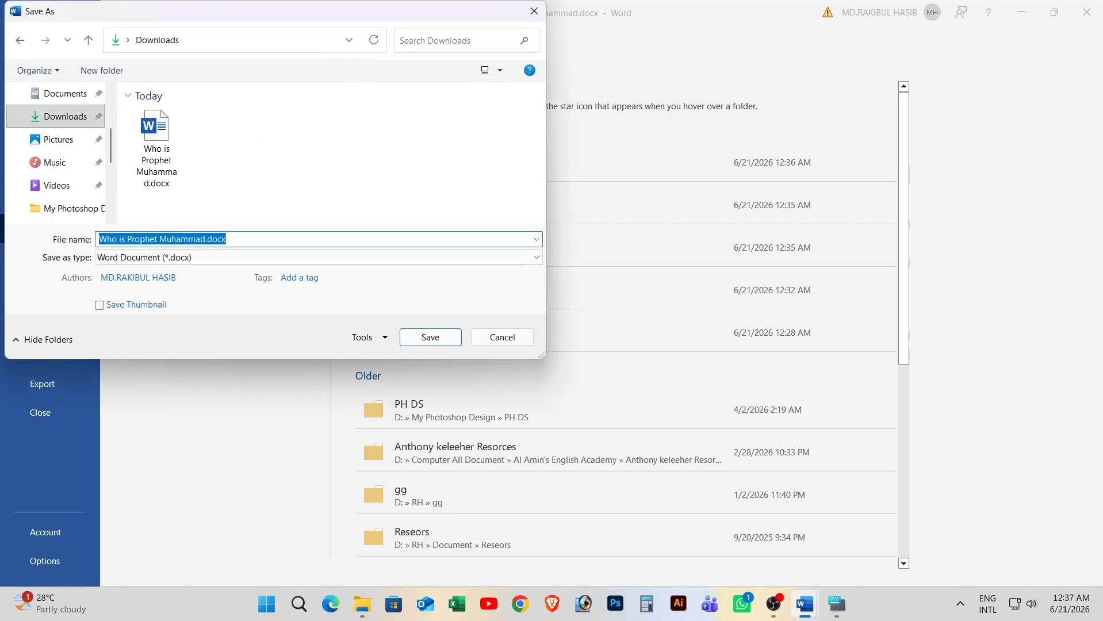
type("RH")
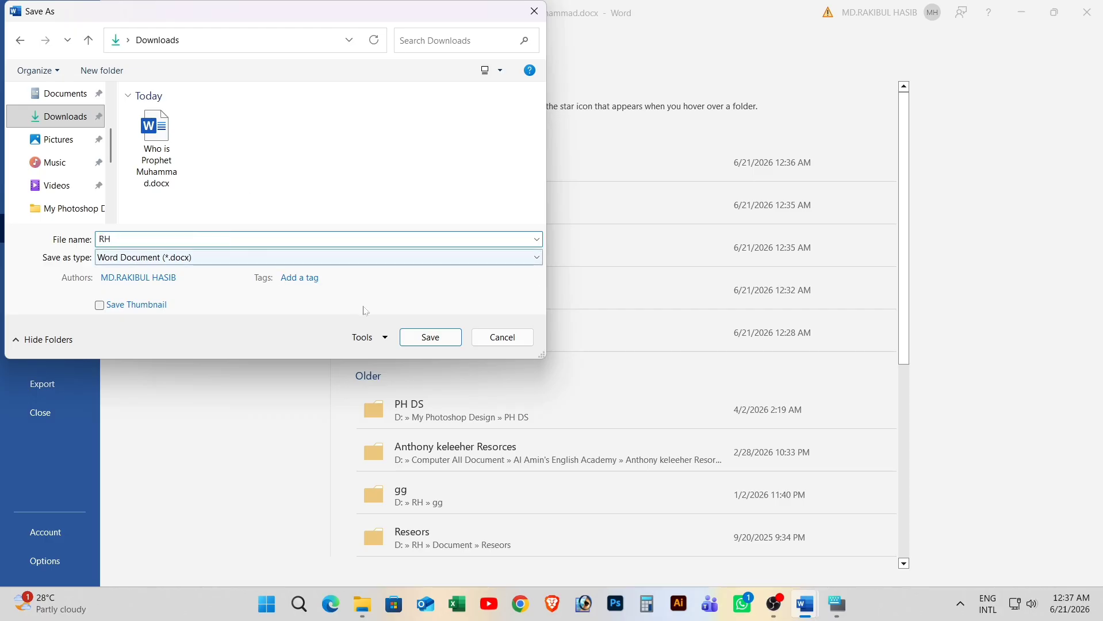
left_click(443, 340)
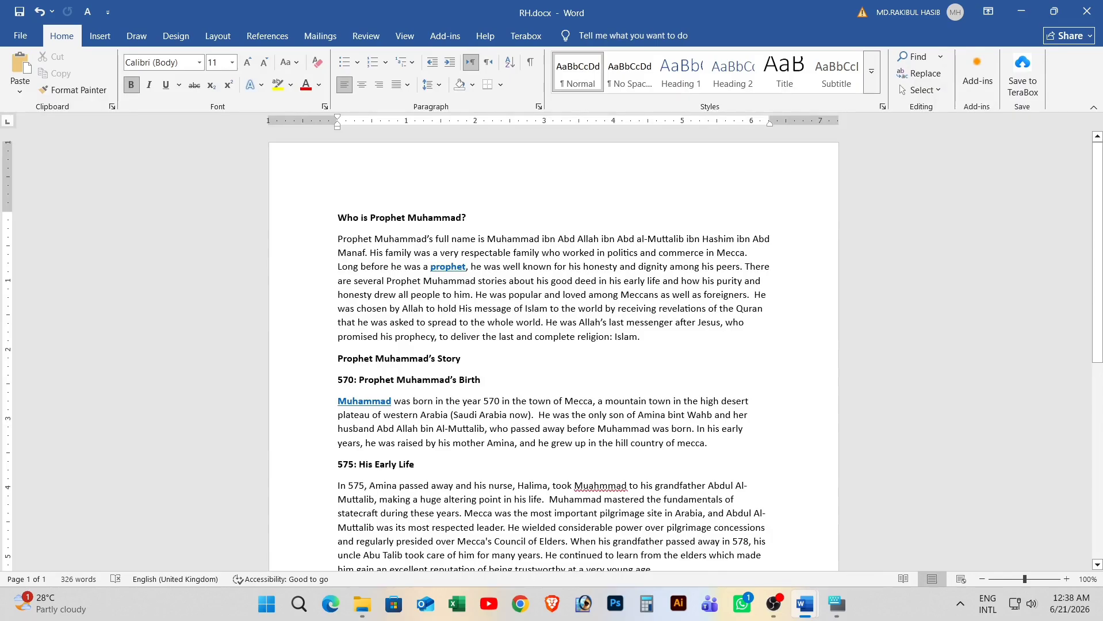
Check the added lines at the end of RH.docx and close the document.
scroll(290, 338, "down", 10)
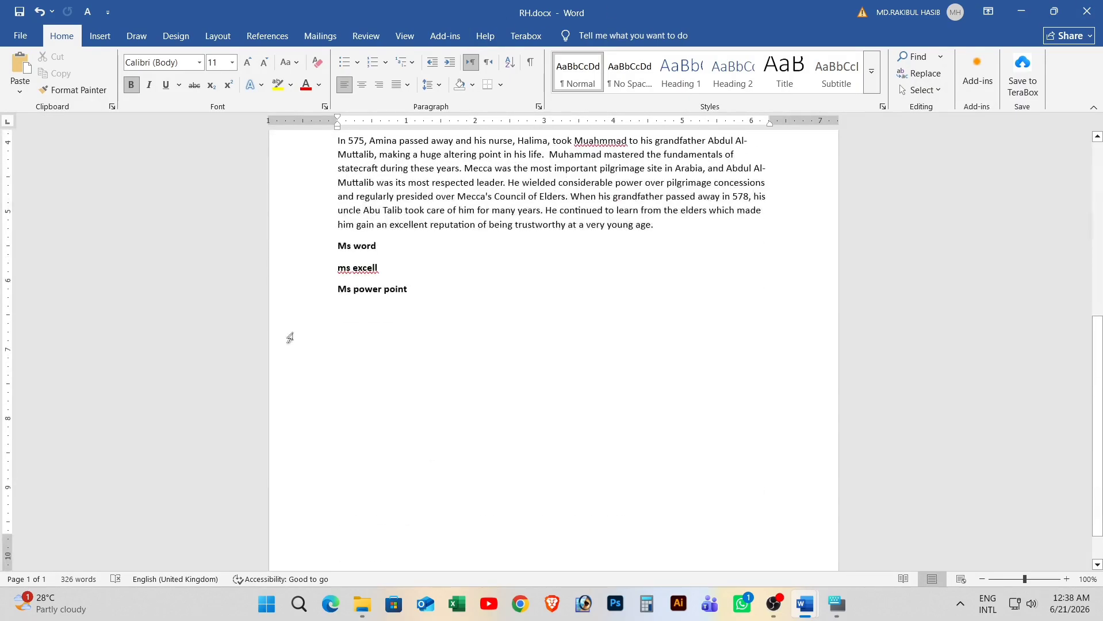
left_click_drag(410, 290, 336, 229)
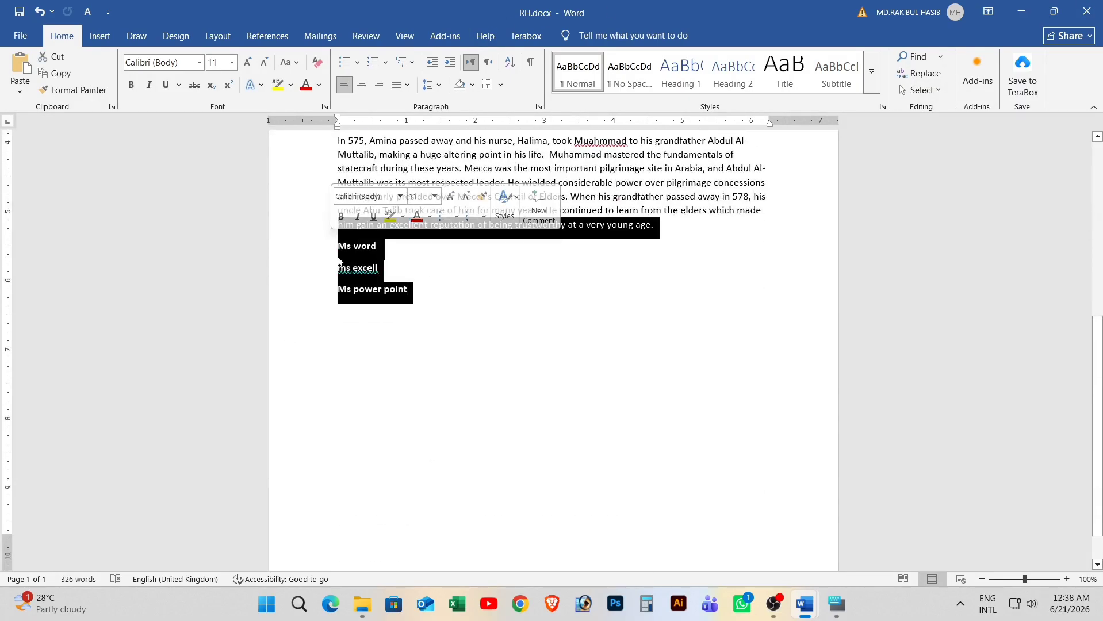
left_click(428, 294)
scroll(696, 351, "up", 3)
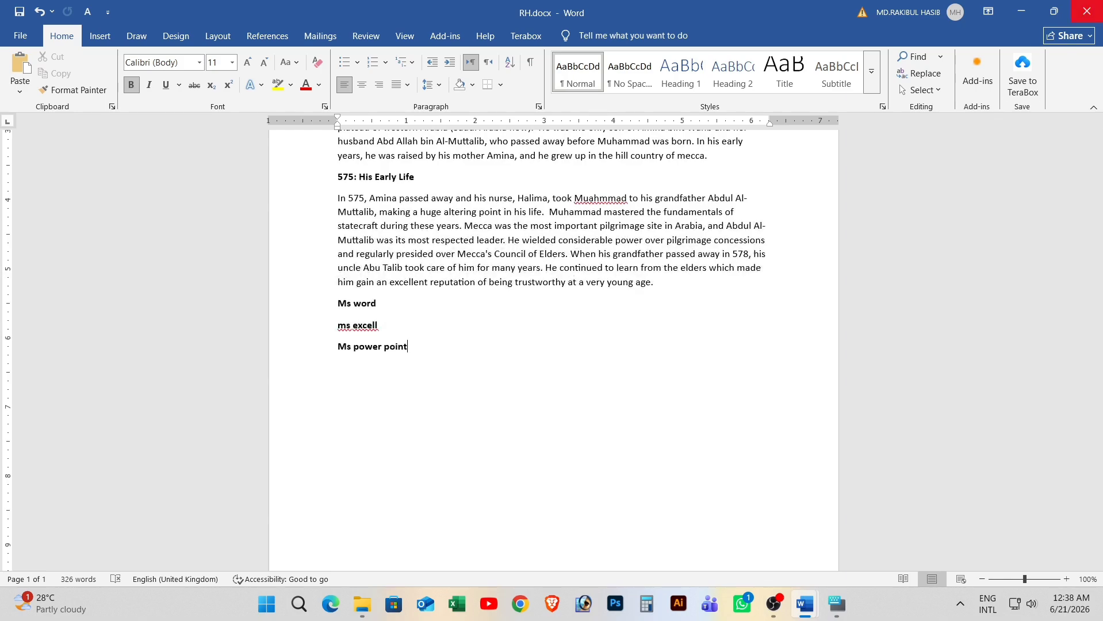
left_click(1086, 12)
left_click(1090, 11)
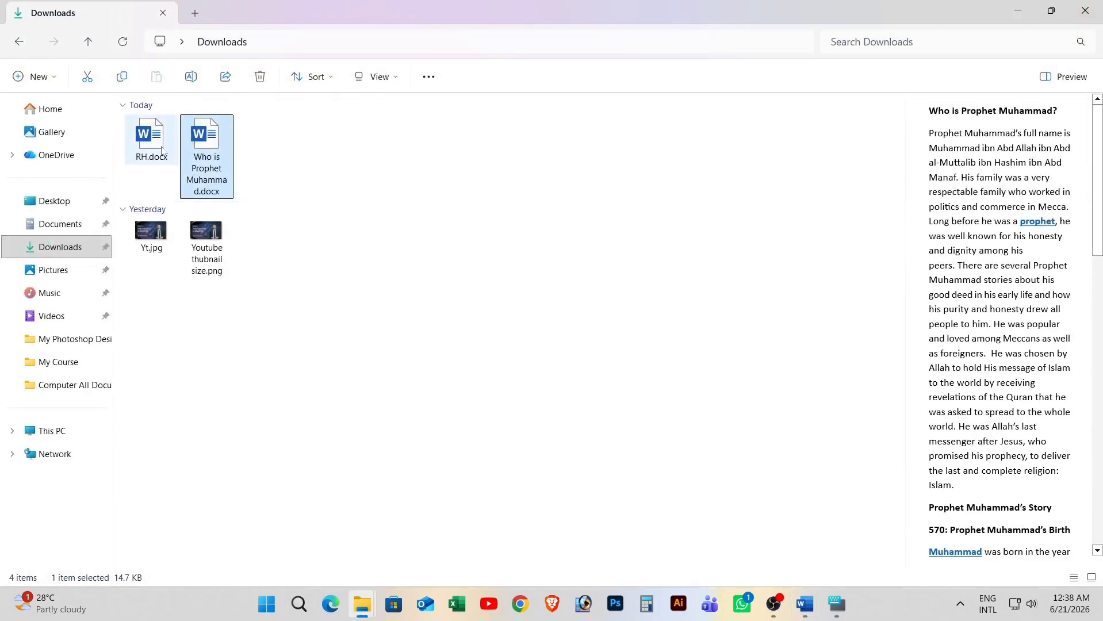
Open Who is Prophet Muhammad.docx from the Downloads folder, look through its sections and close it.
double_click(201, 160)
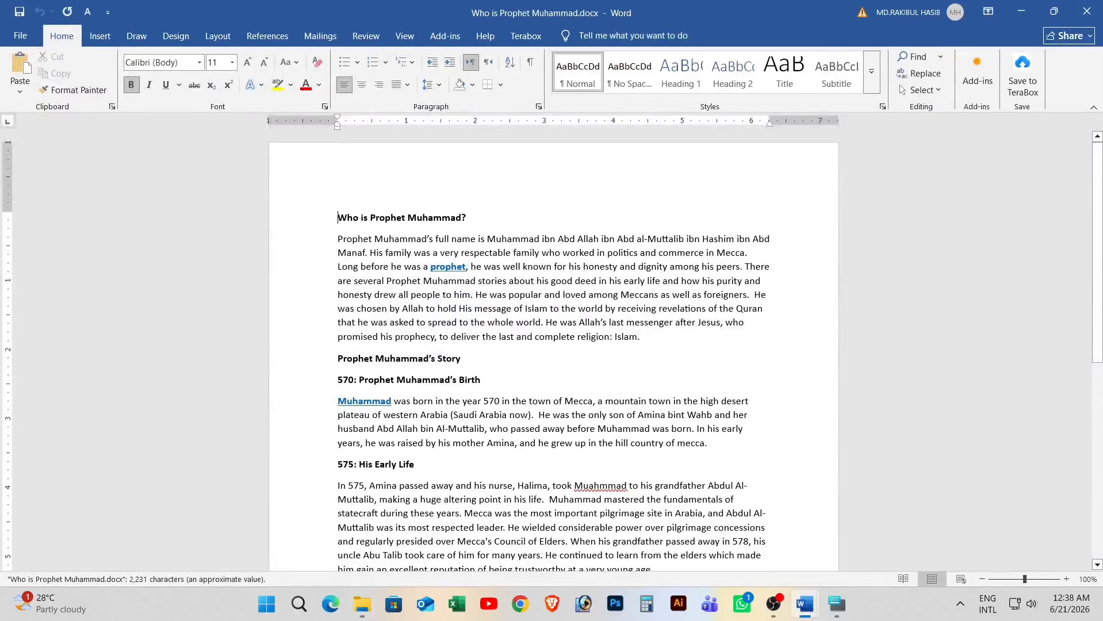
scroll(274, 374, "down", 8)
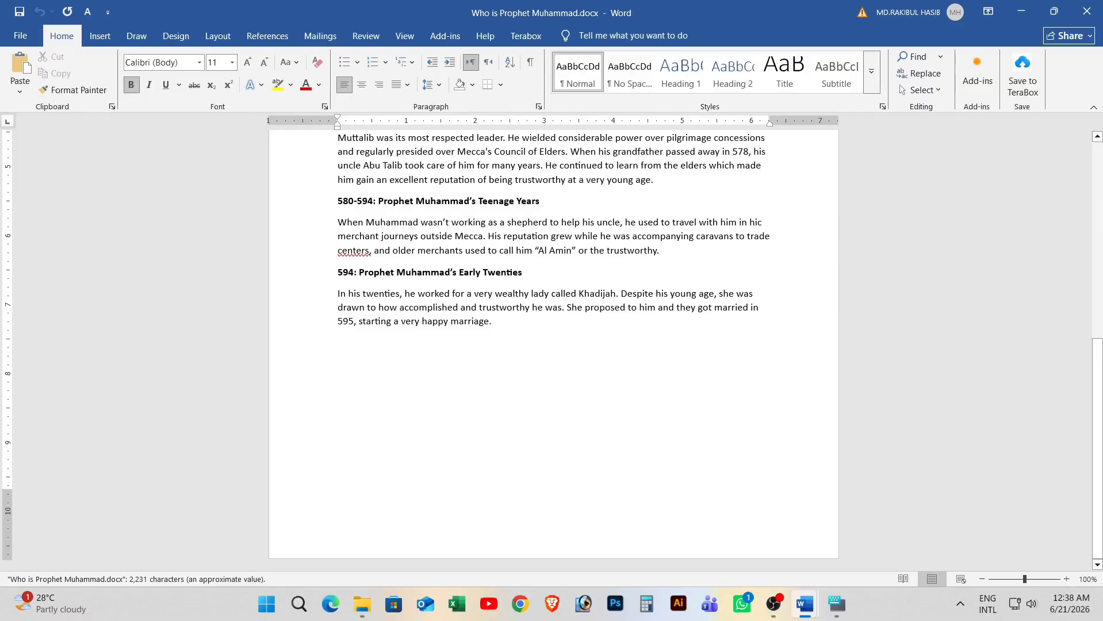
key("ctrl+Home")
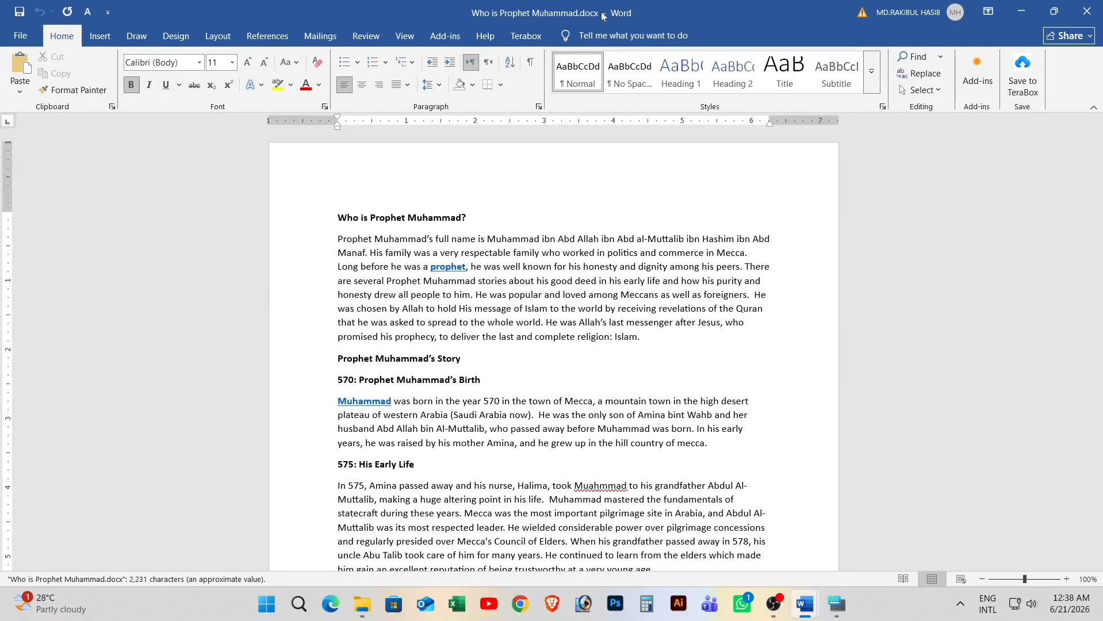
scroll(587, 276, "down", 8)
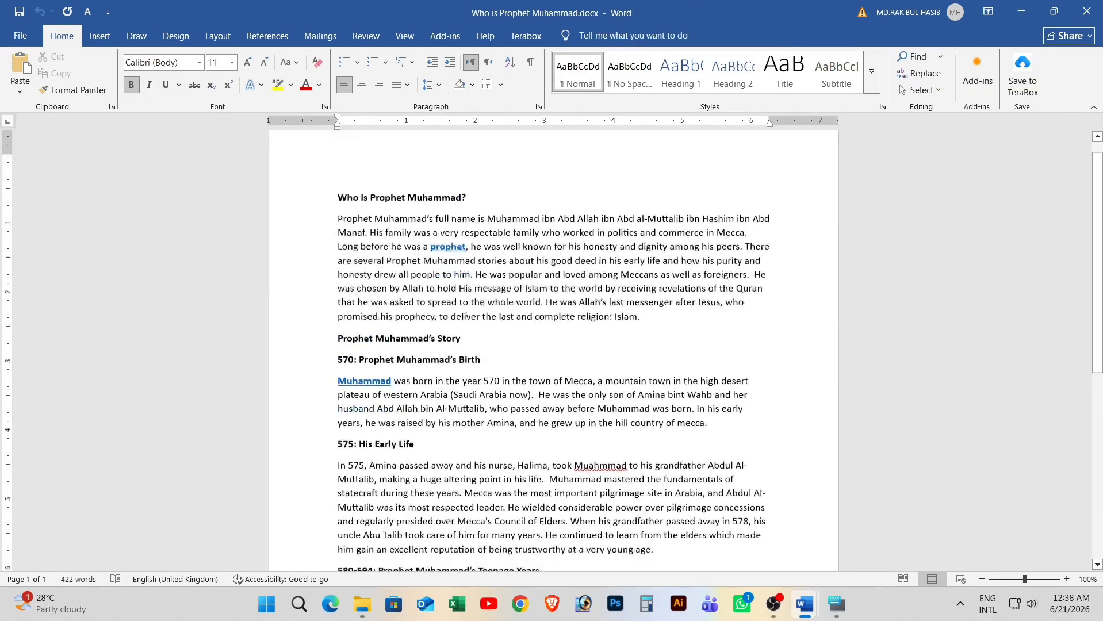
left_click(1086, 7)
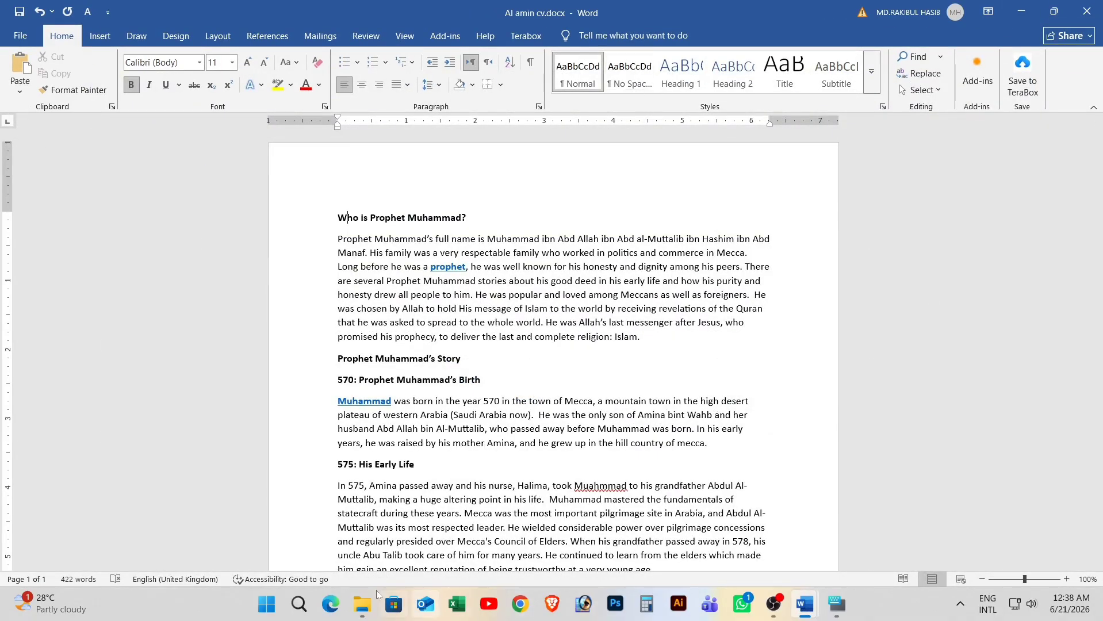
left_click(360, 610)
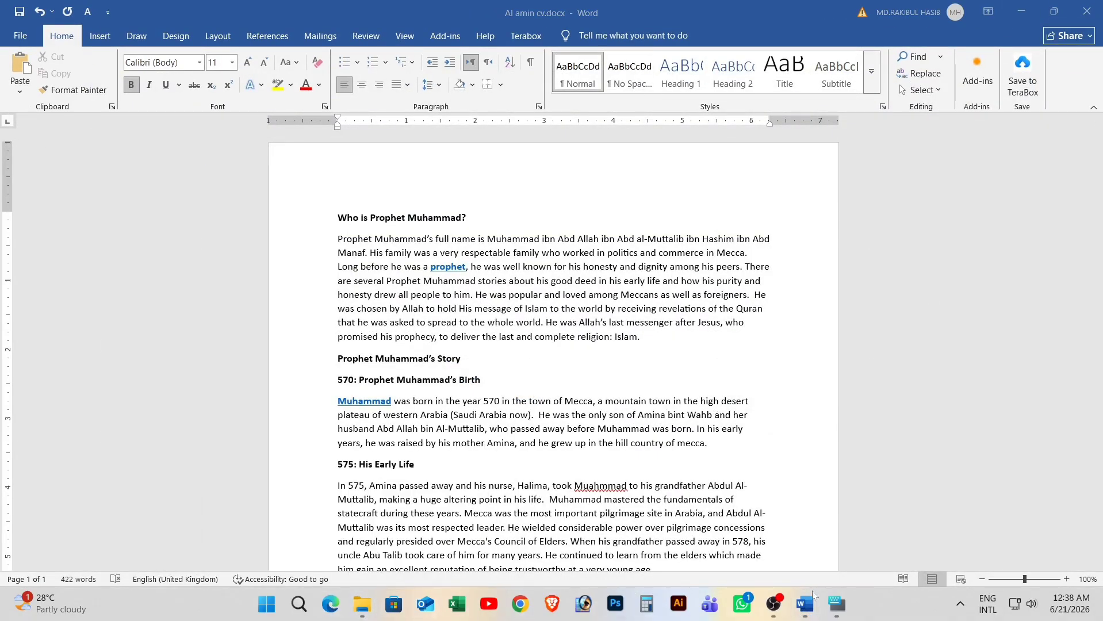
Open RH.docx from the Downloads folder and look through it down to the lines at its end.
mouse_move(362, 605)
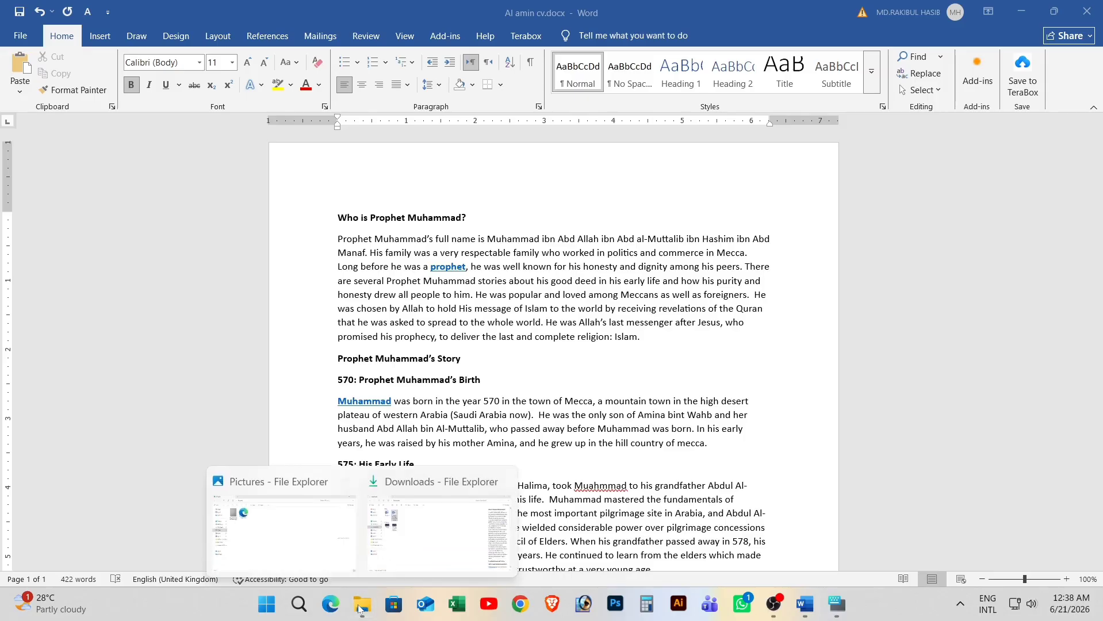
left_click(380, 535)
double_click(150, 136)
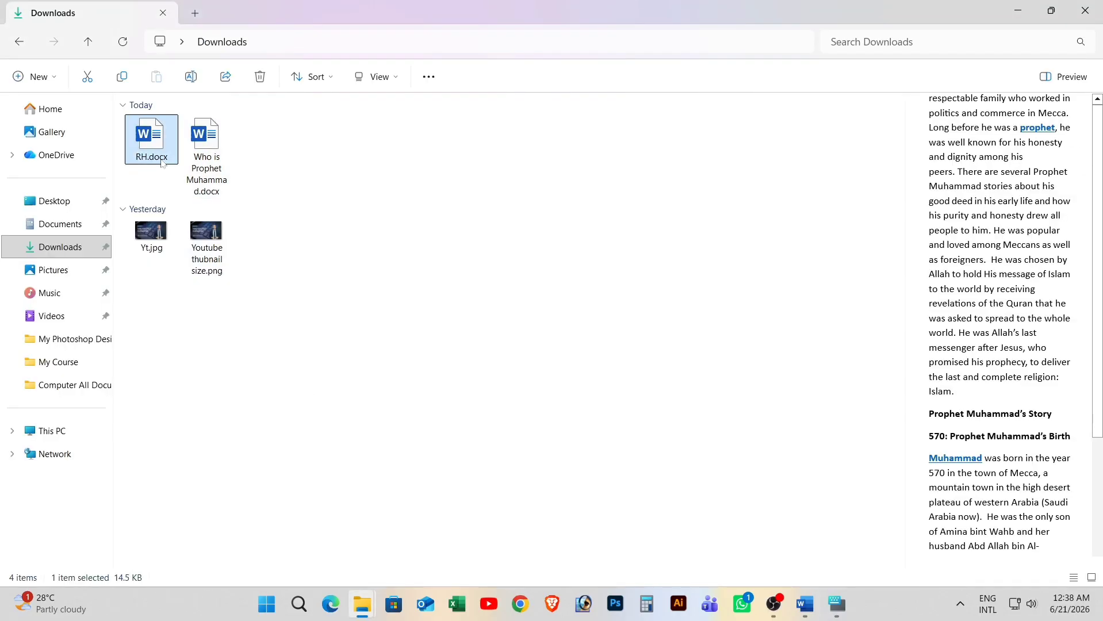
scroll(277, 262, "down", 10)
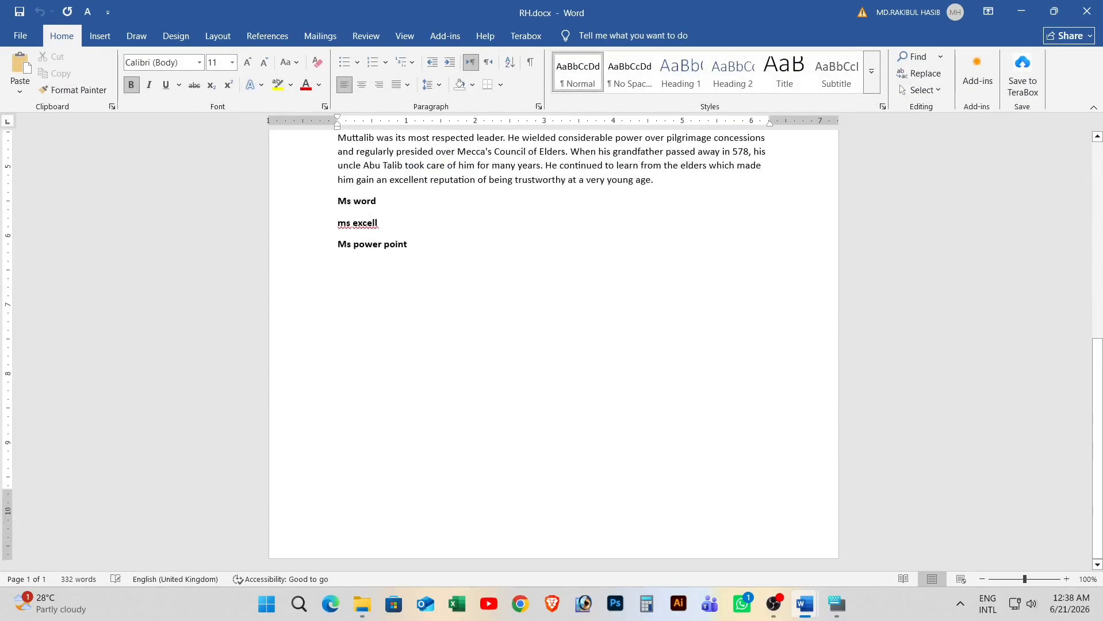
key("ctrl+Home")
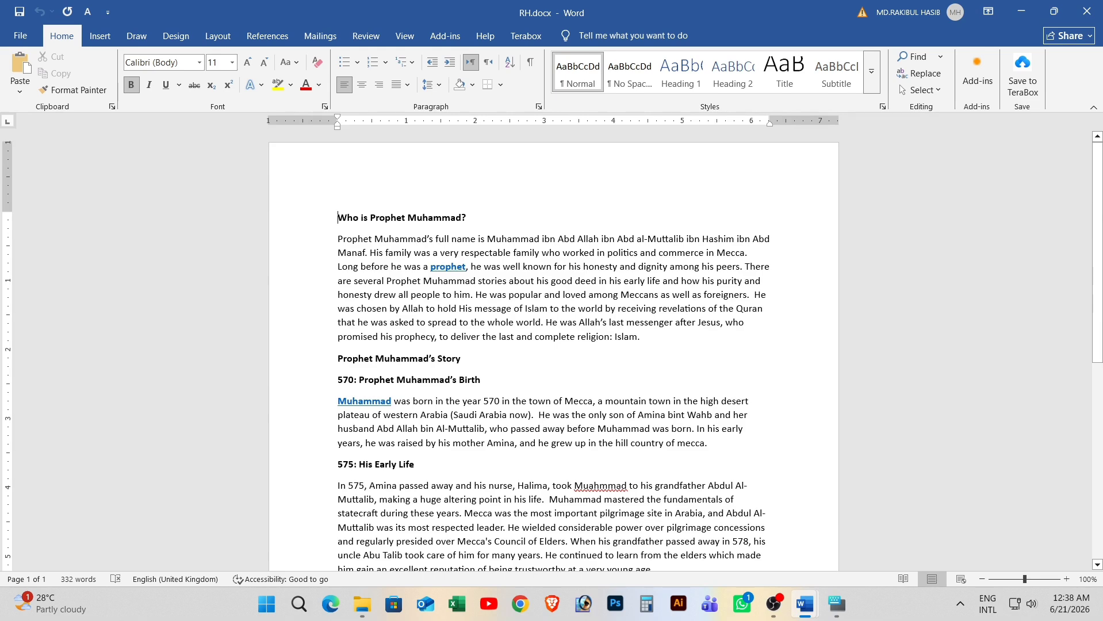
scroll(553, 345, "down", 5)
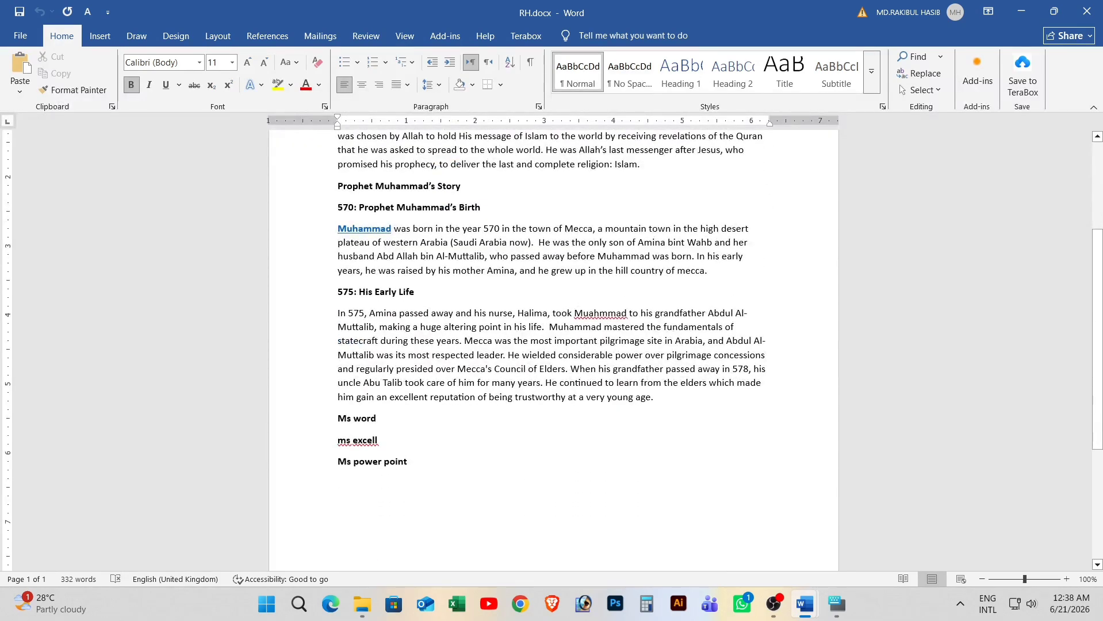
Delete the body paragraph under the heading 575: His Early Life in RH.docx, then save and close the document.
left_click_drag(337, 312, 656, 398)
scroll(493, 329, "up", 5)
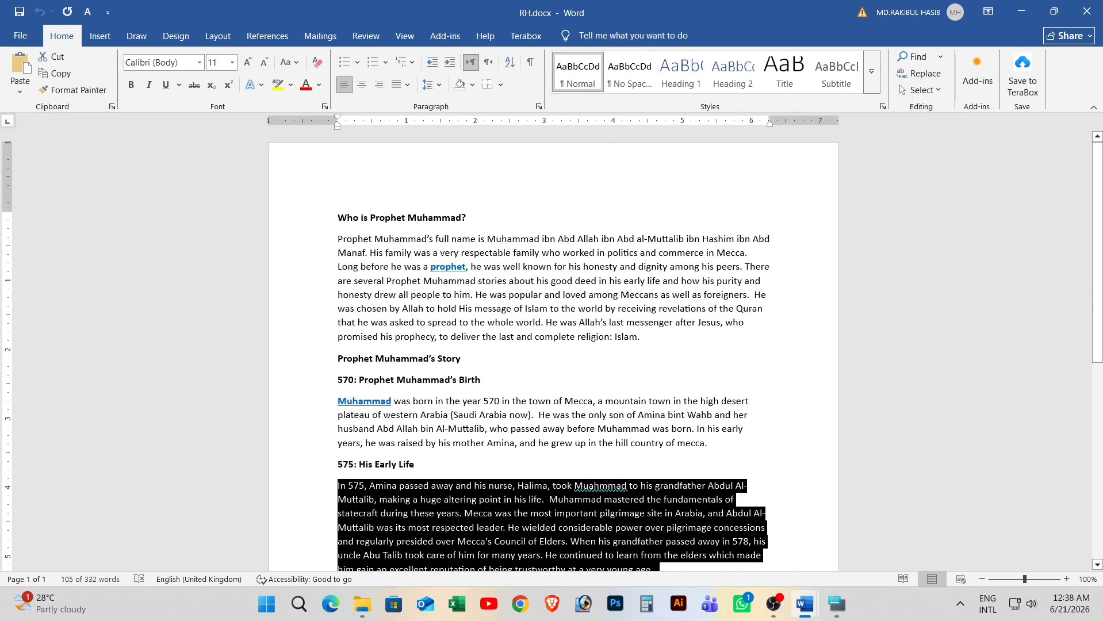
scroll(553, 351, "down", 5)
scroll(552, 351, "up", 5)
scroll(653, 439, "down", 3)
scroll(654, 439, "up", 3)
scroll(653, 439, "down", 3)
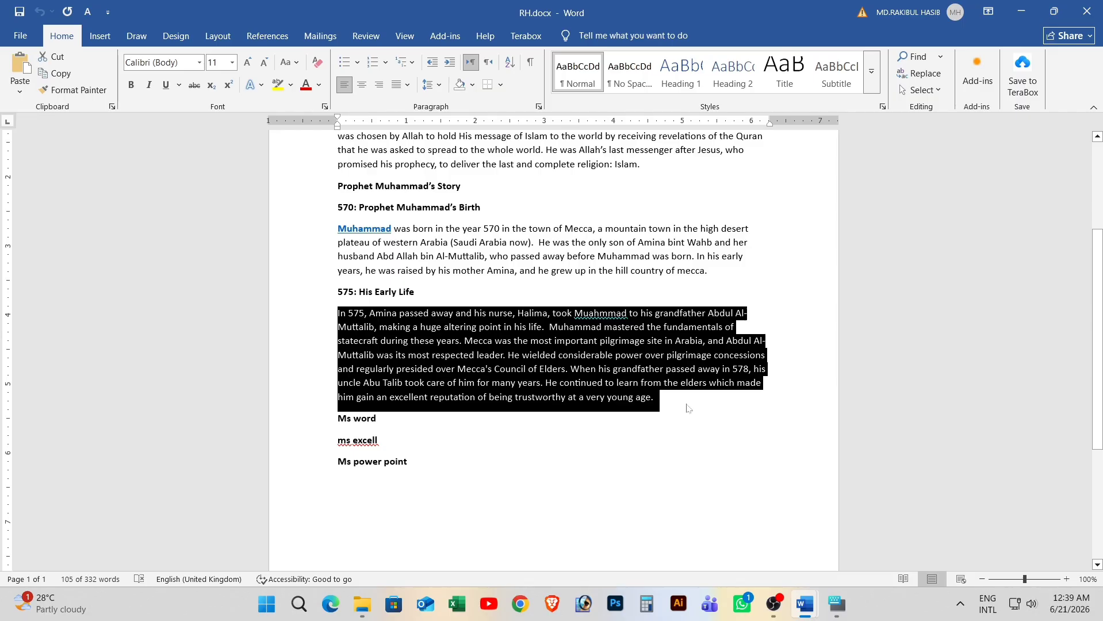
key("Delete")
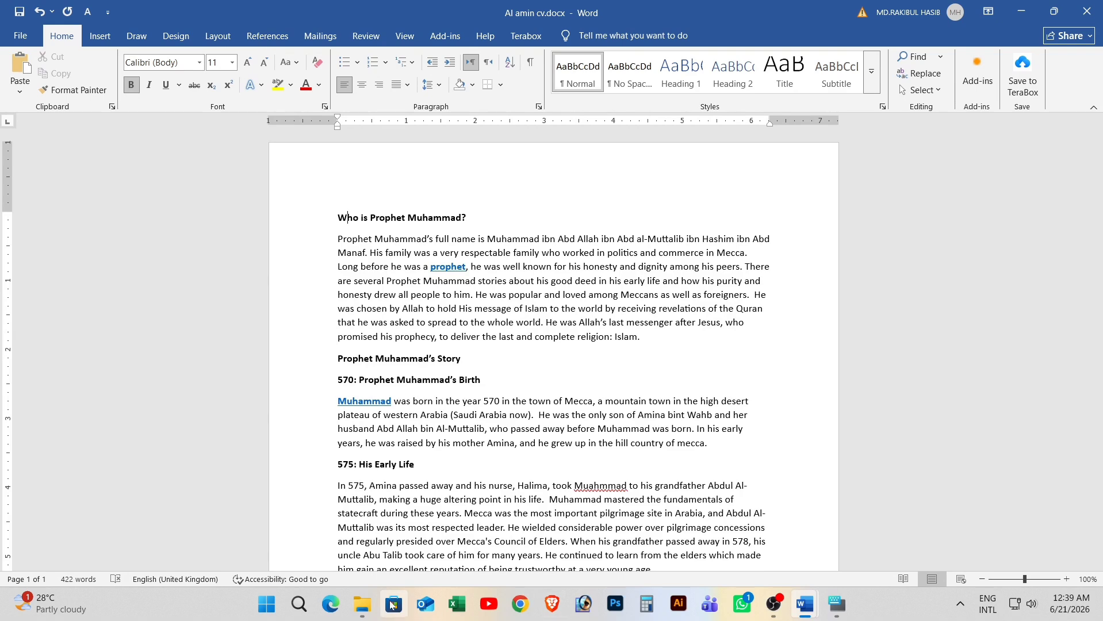
Reopen RH.docx from the Downloads folder and check the text around the heading 575: His Early Life.
mouse_move(361, 604)
left_click(385, 535)
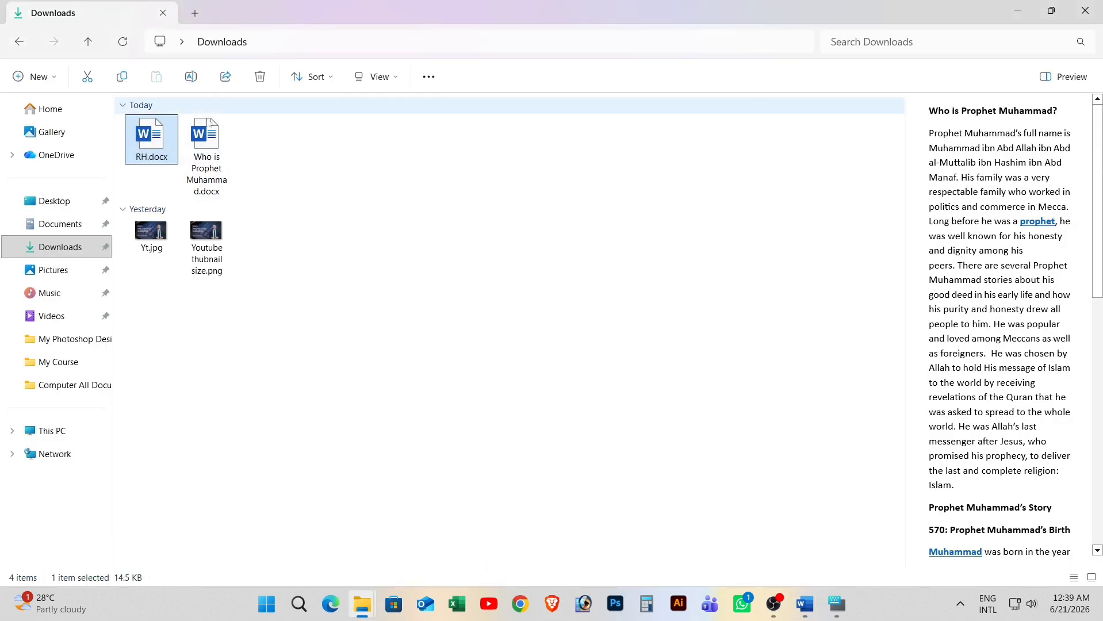
double_click(154, 148)
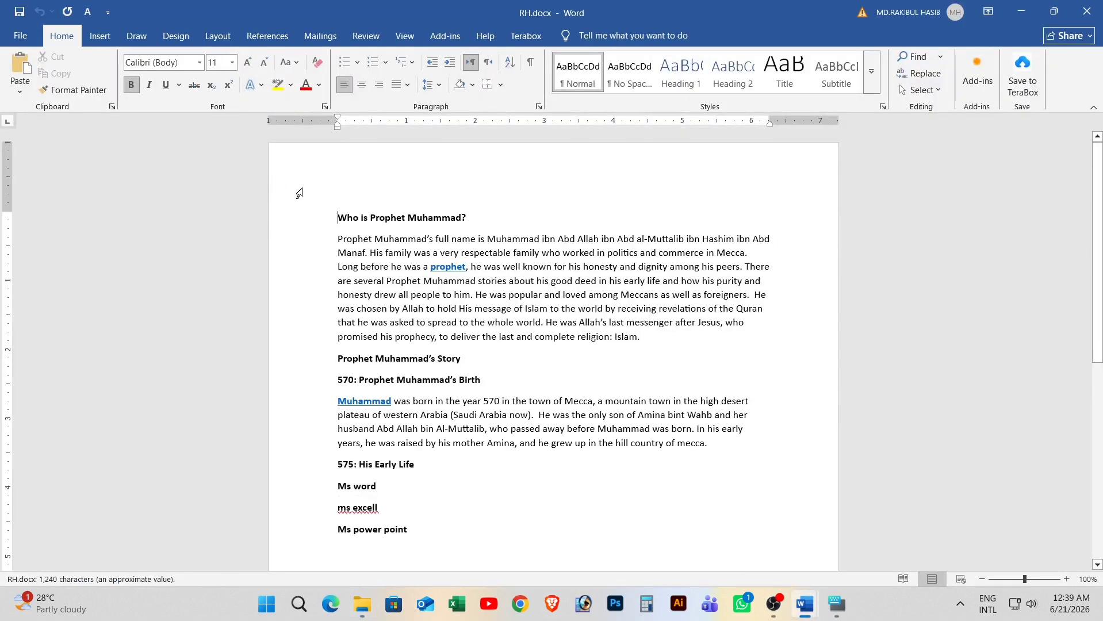
scroll(298, 193, "down", 6)
scroll(298, 194, "up", 4)
scroll(554, 350, "up", 1)
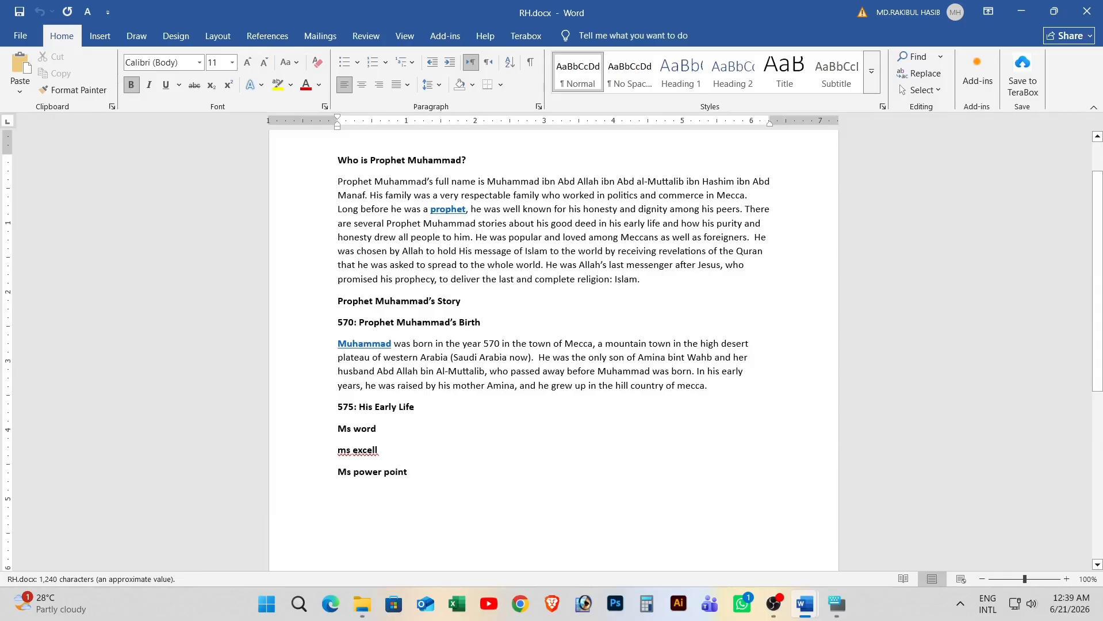
scroll(553, 345, "up", 1)
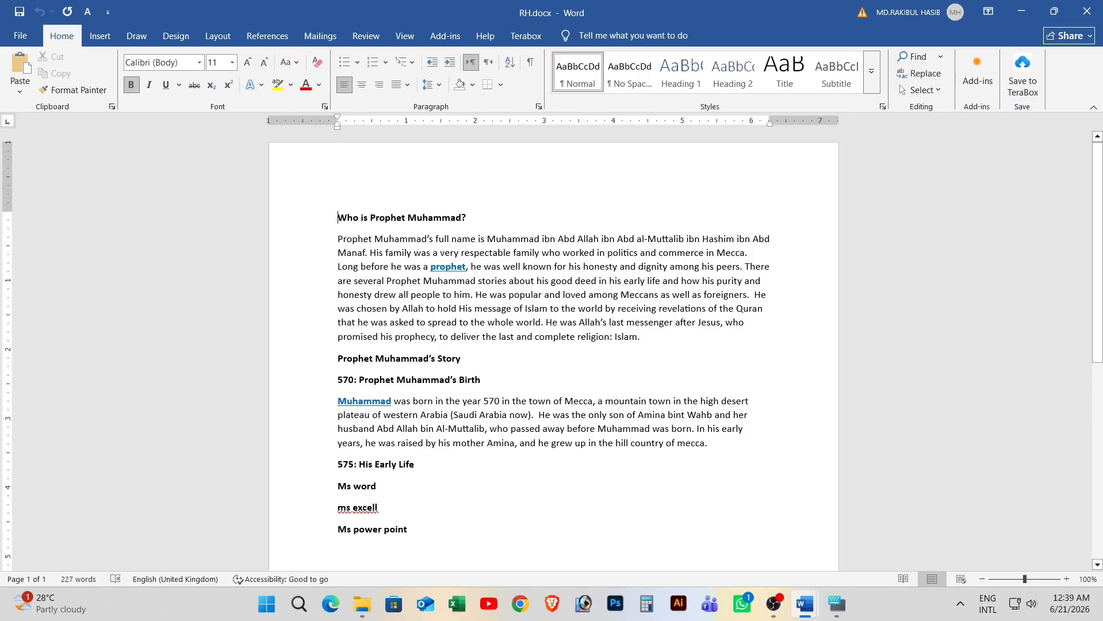
scroll(553, 345, "down", 3)
scroll(553, 346, "up", 3)
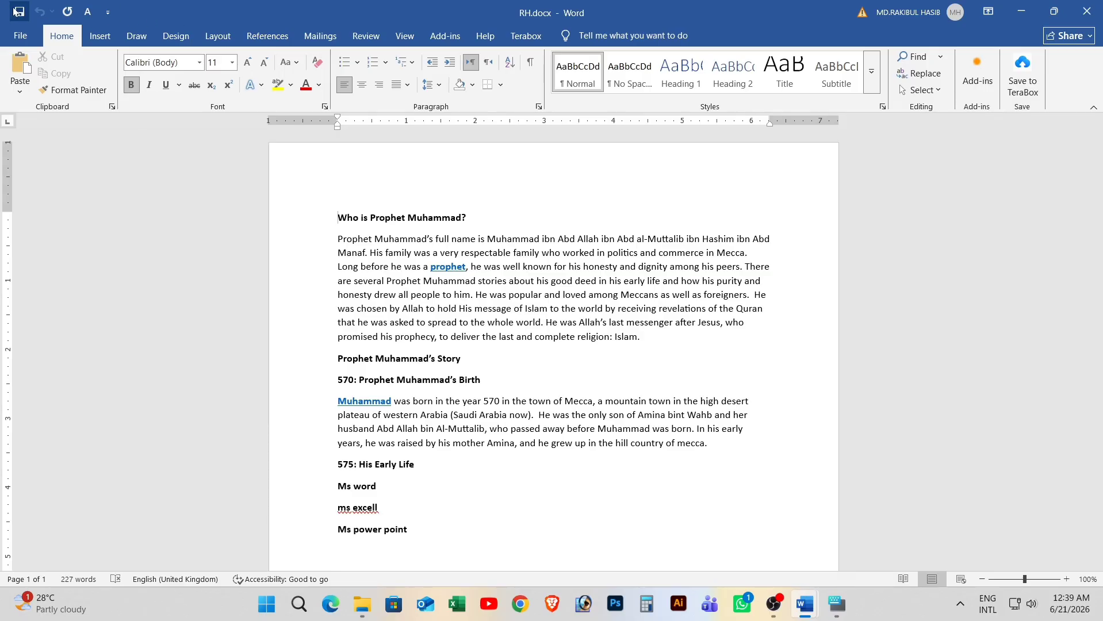
left_click(25, 38)
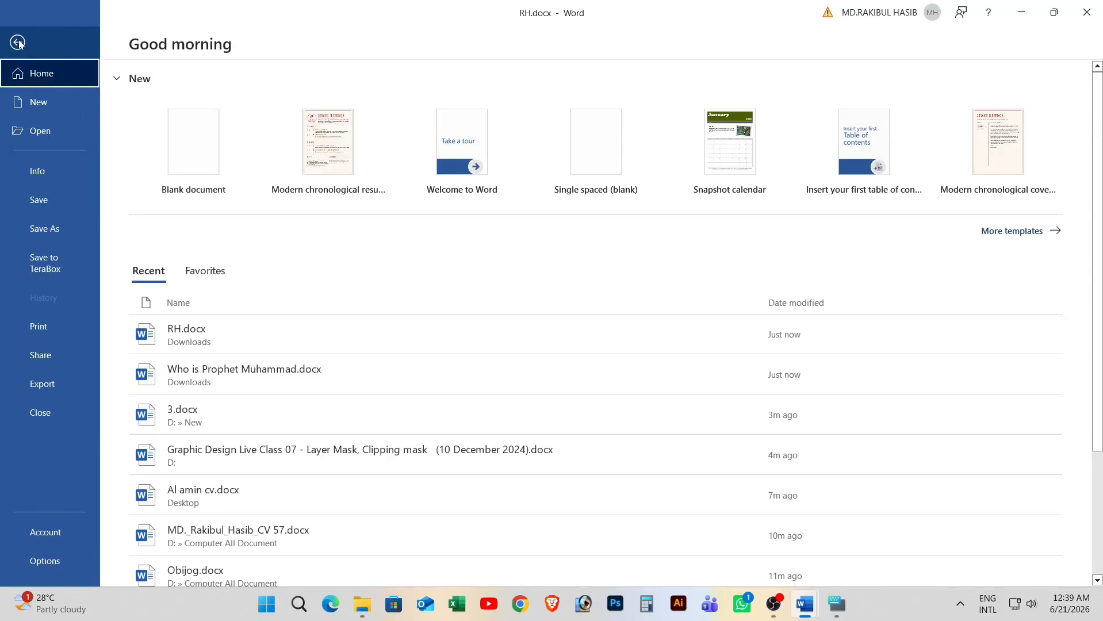
left_click(17, 42)
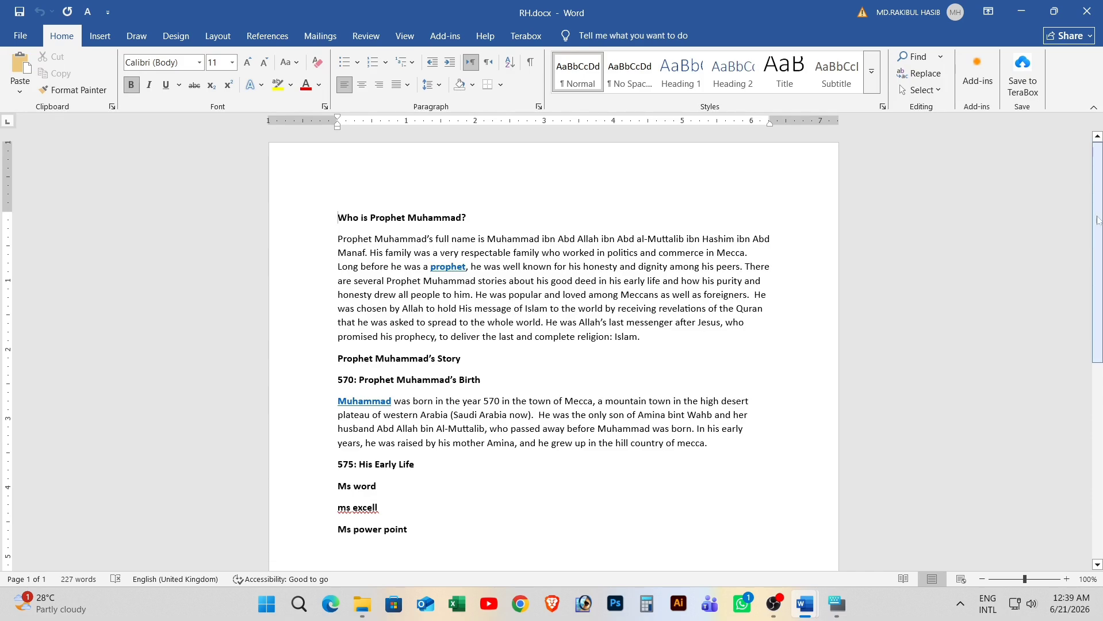
Insert page breaks after the Ms power point line and paste the copied Prophet Muhammad text repeatedly, extending the document to eight pages.
left_click_drag(1099, 214, 1100, 334)
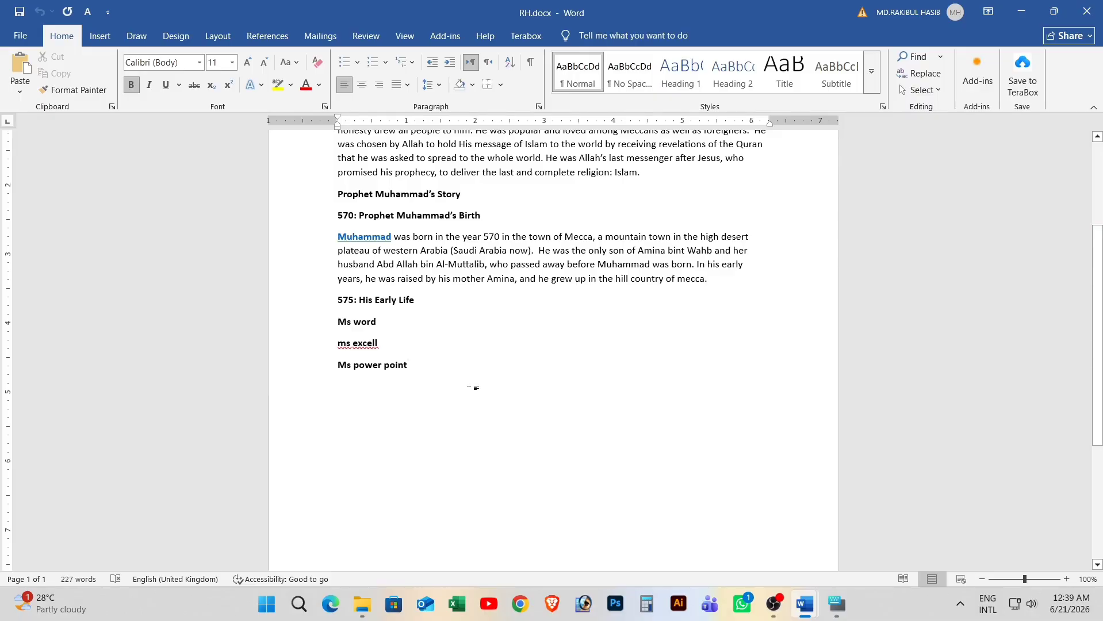
key("ctrl+Return")
key("ctrl+v")
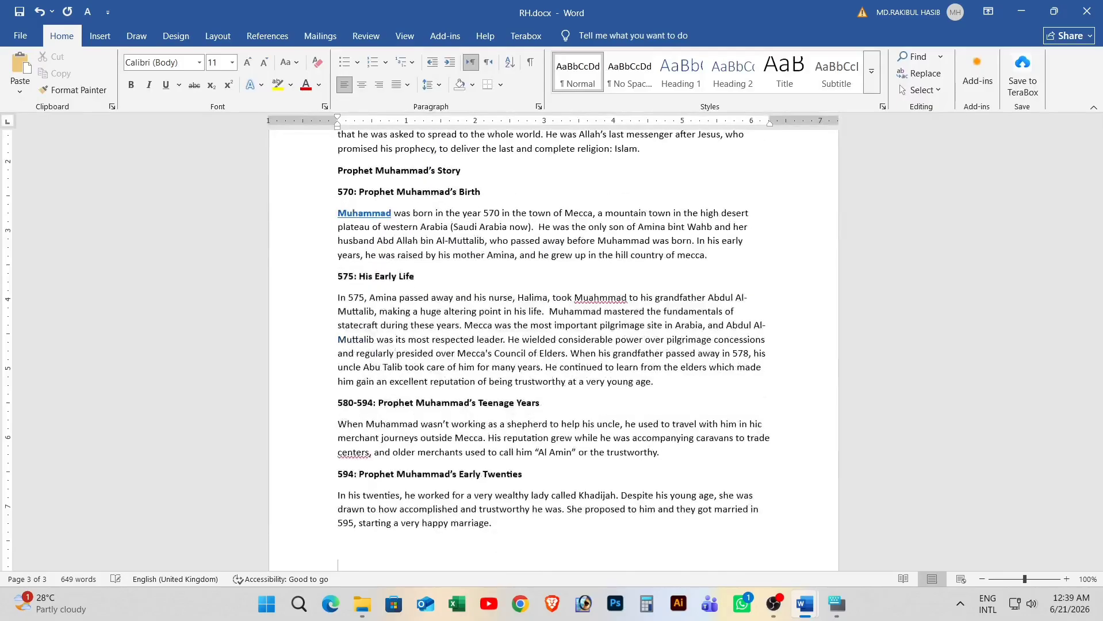
key("ctrl+Return")
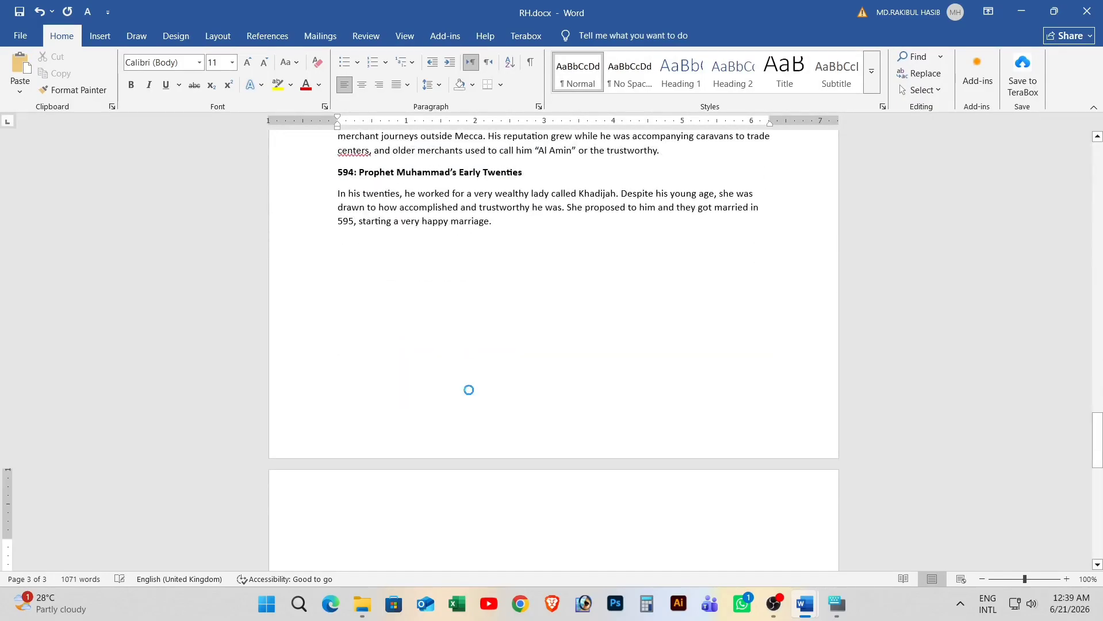
key("ctrl+v")
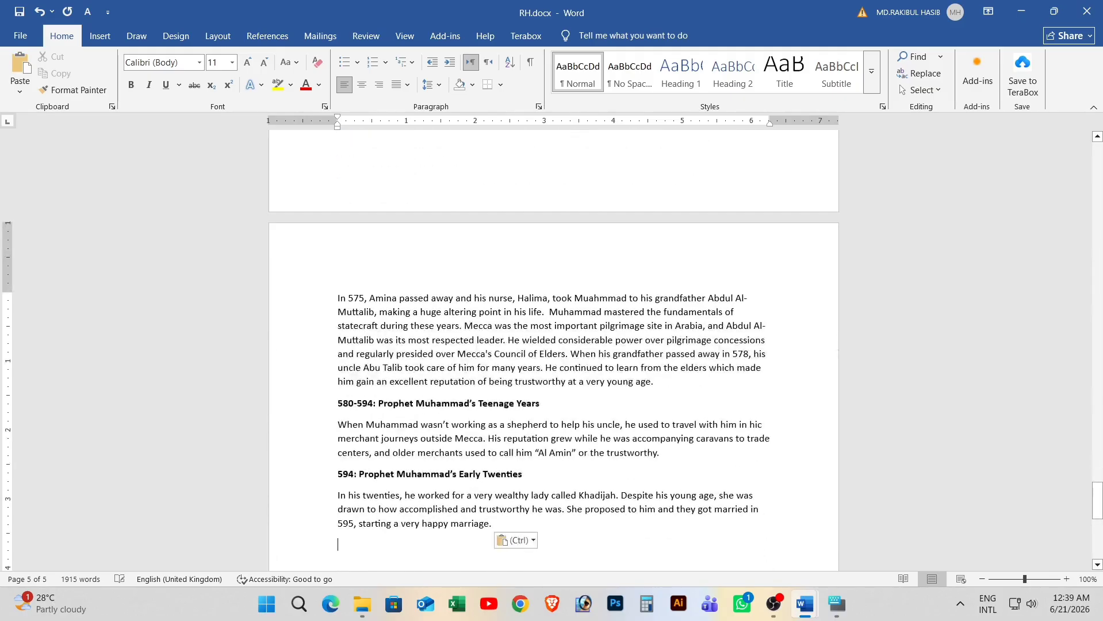
key("ctrl+Return")
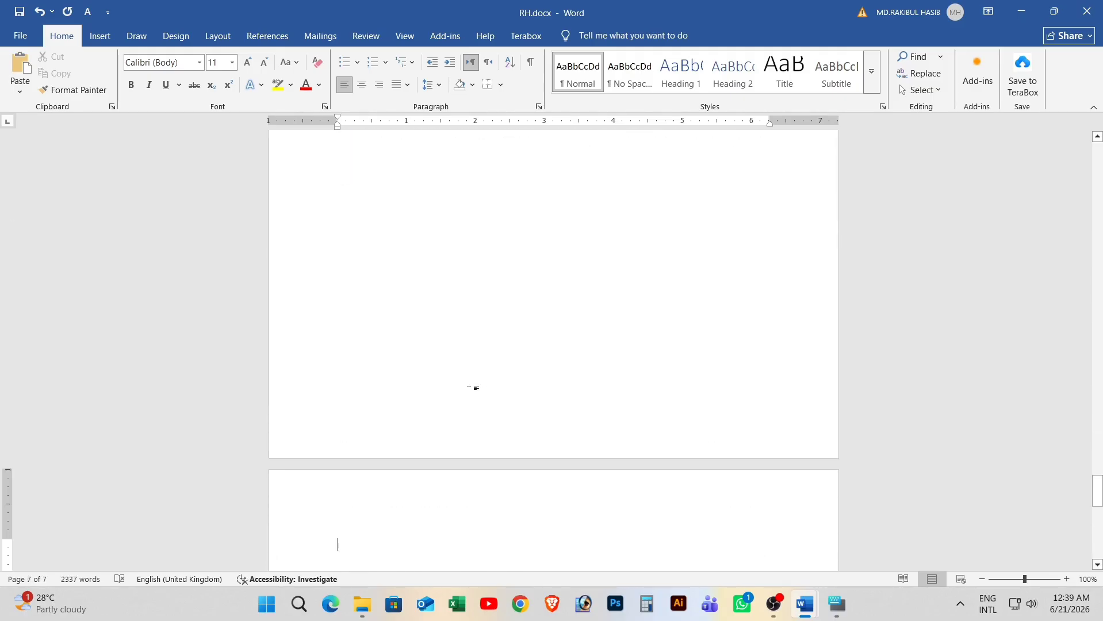
key("ctrl+v")
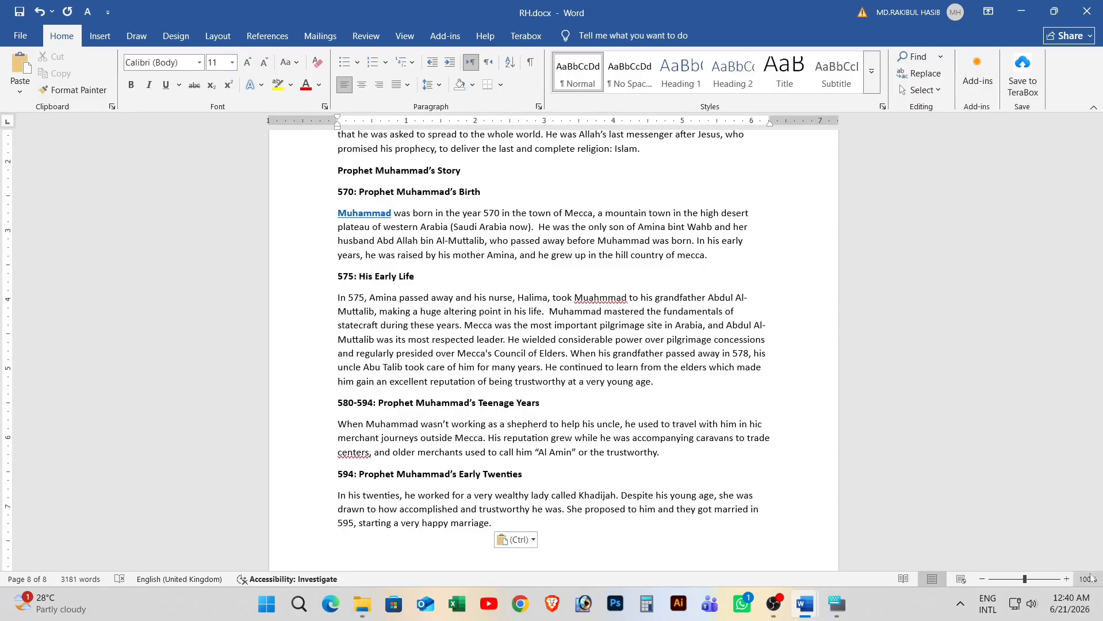
Return to the first page, zoom the document out to 80% and restore the zoom to 100%.
left_click_drag(1099, 531, 1098, 154)
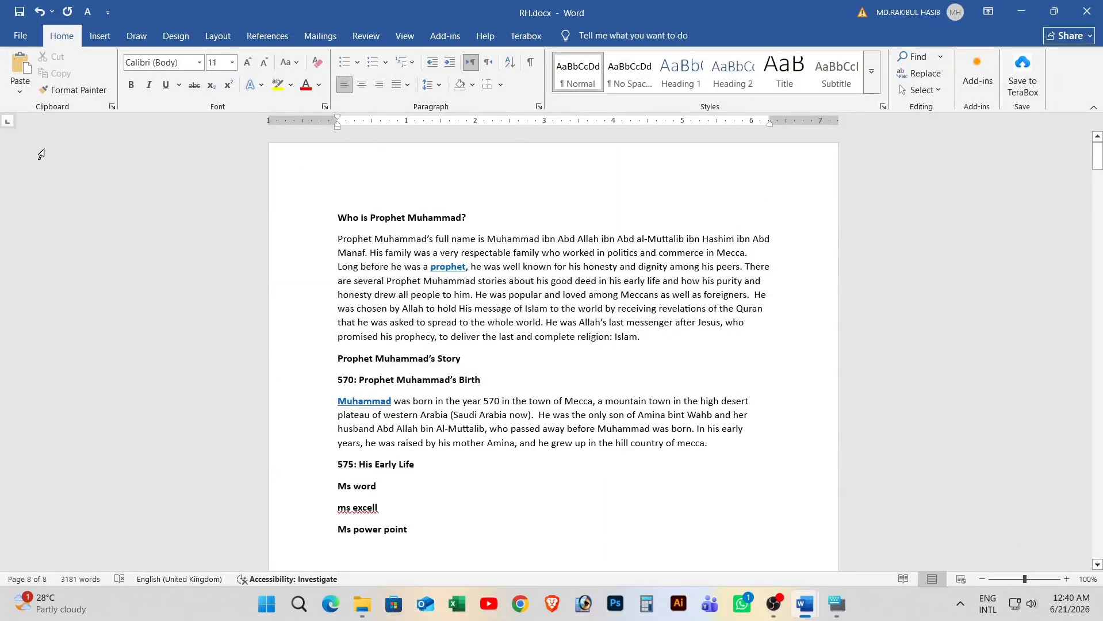
left_click(43, 296)
left_click(378, 507)
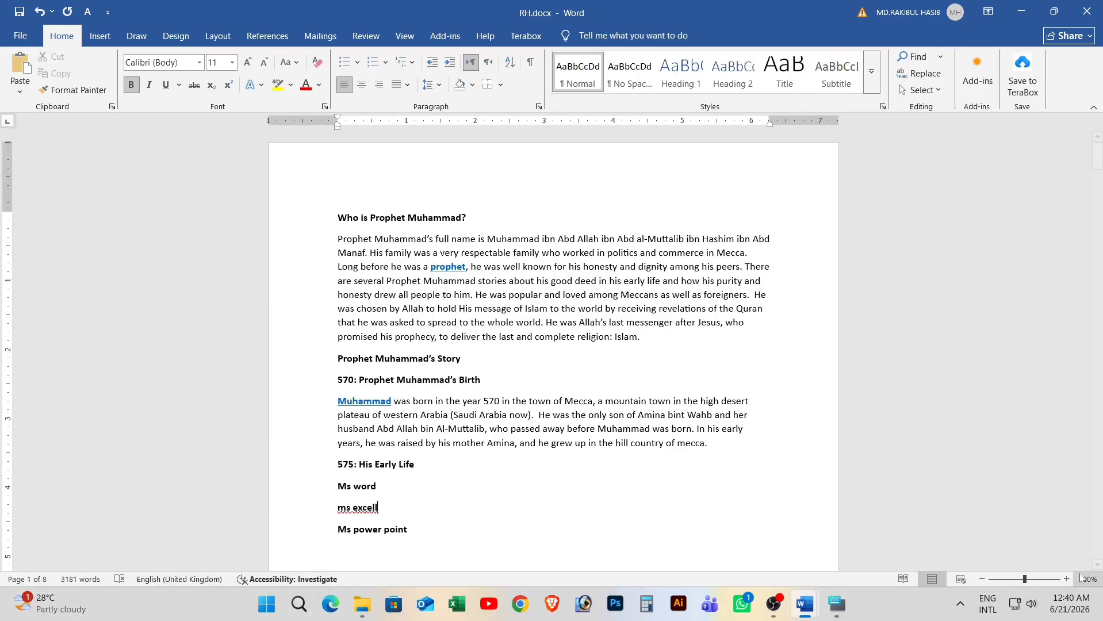
left_click(981, 580)
left_click(981, 580)
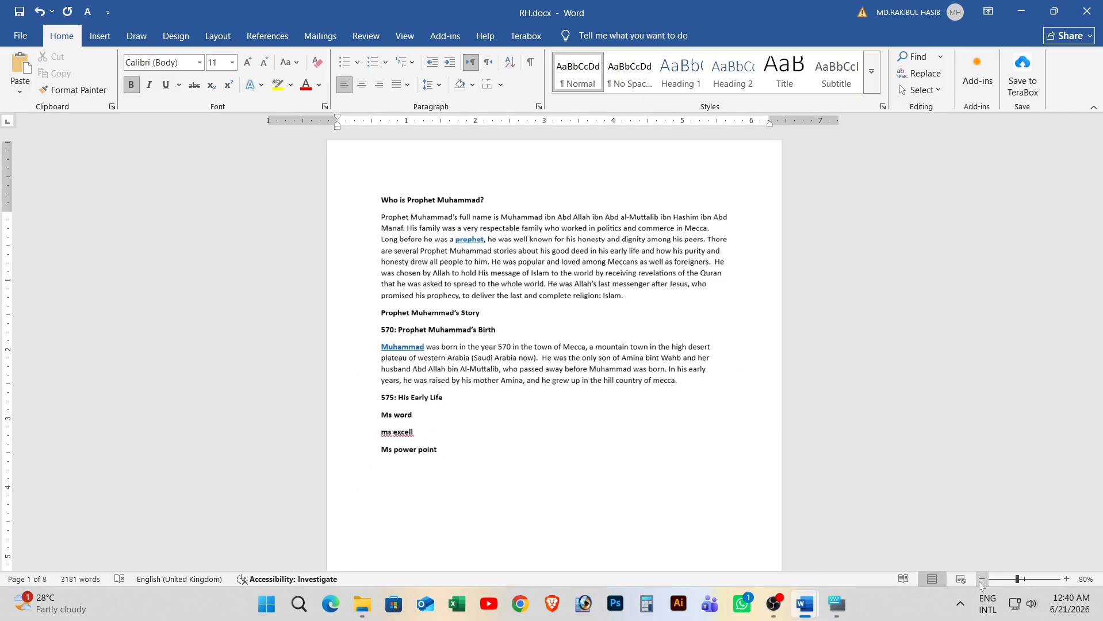
left_click(1067, 580)
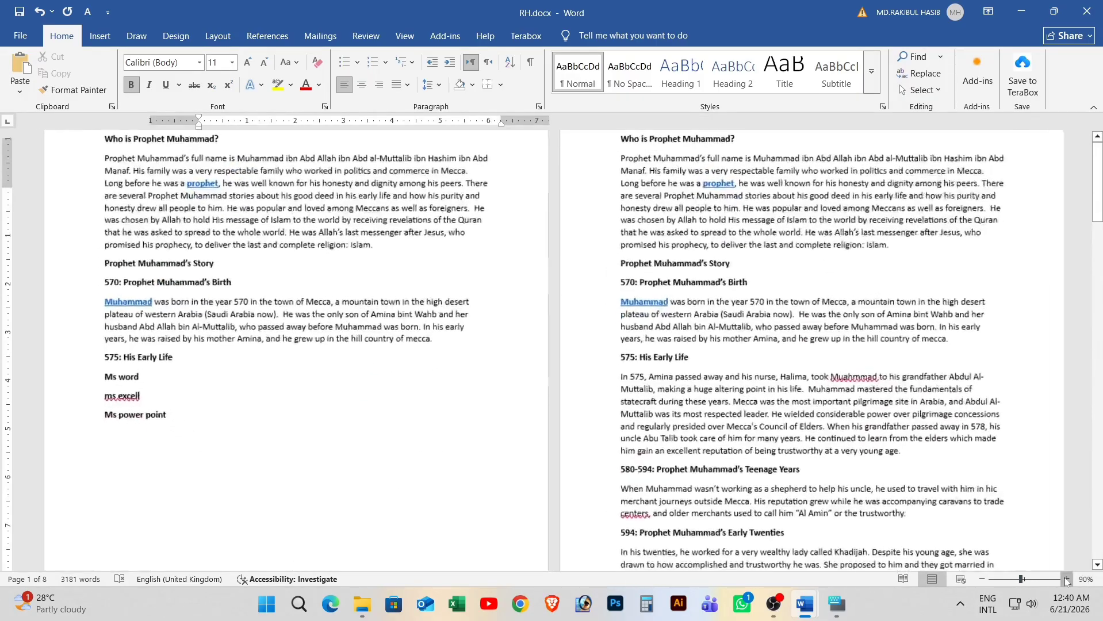
left_click(1066, 580)
Select the introductory paragraph on the second page and clear the selection again.
left_click_drag(1097, 162, 1096, 214)
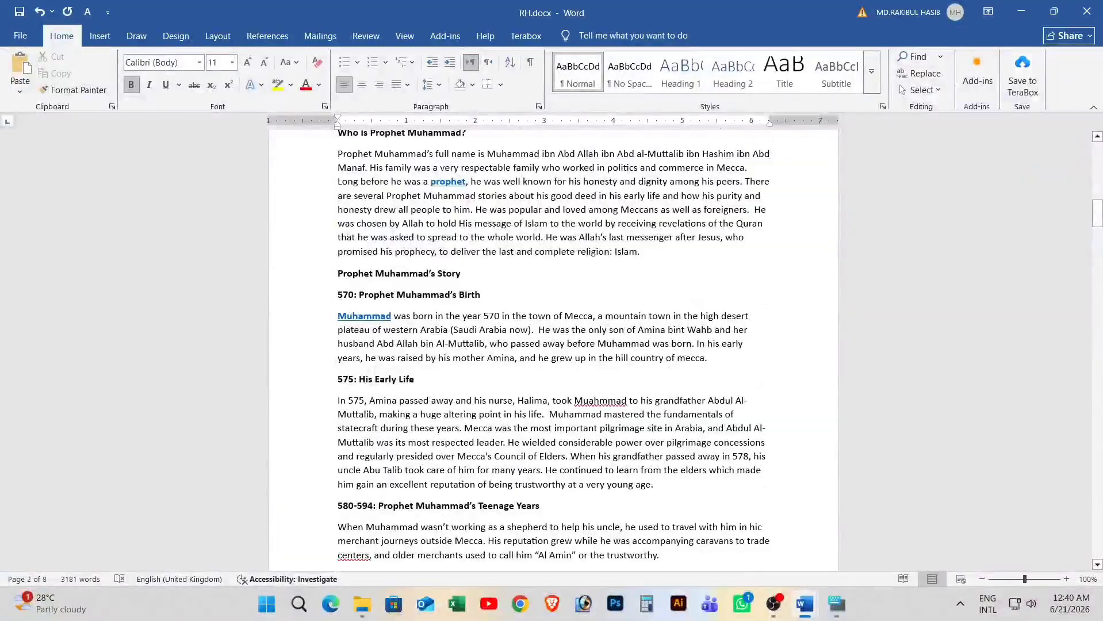
left_click(498, 276)
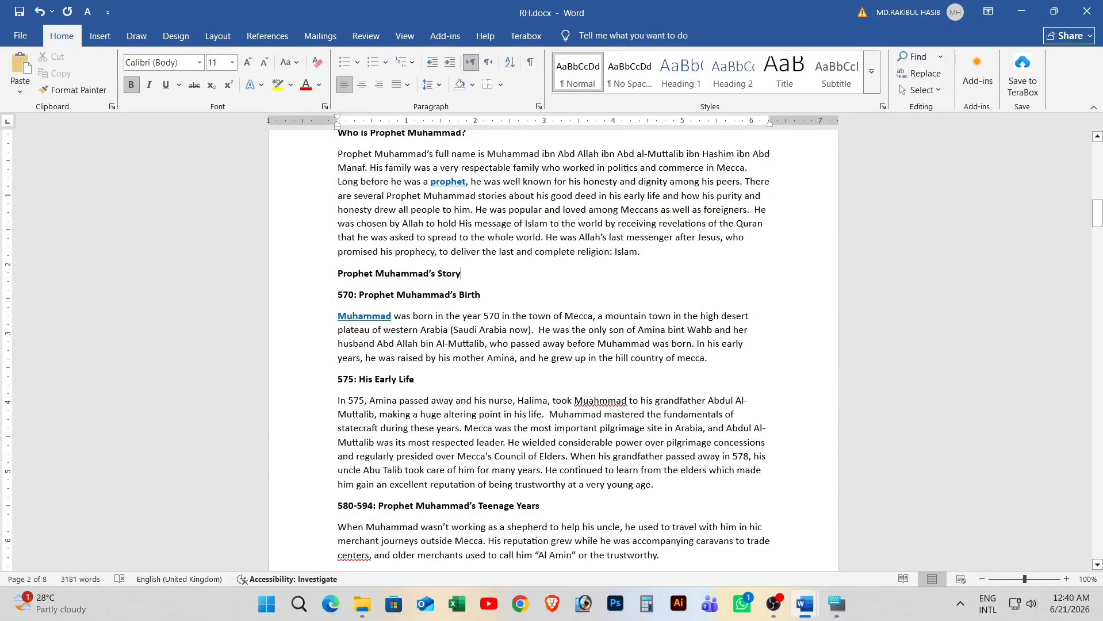
left_click(640, 252)
left_click_drag(647, 259, 338, 153)
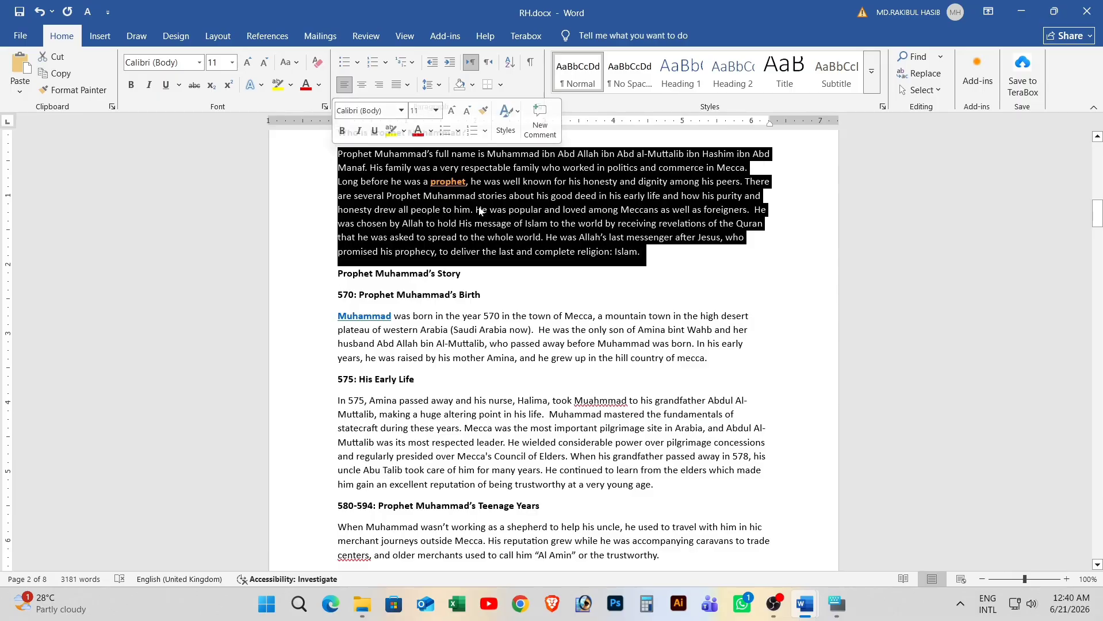
left_click(648, 260)
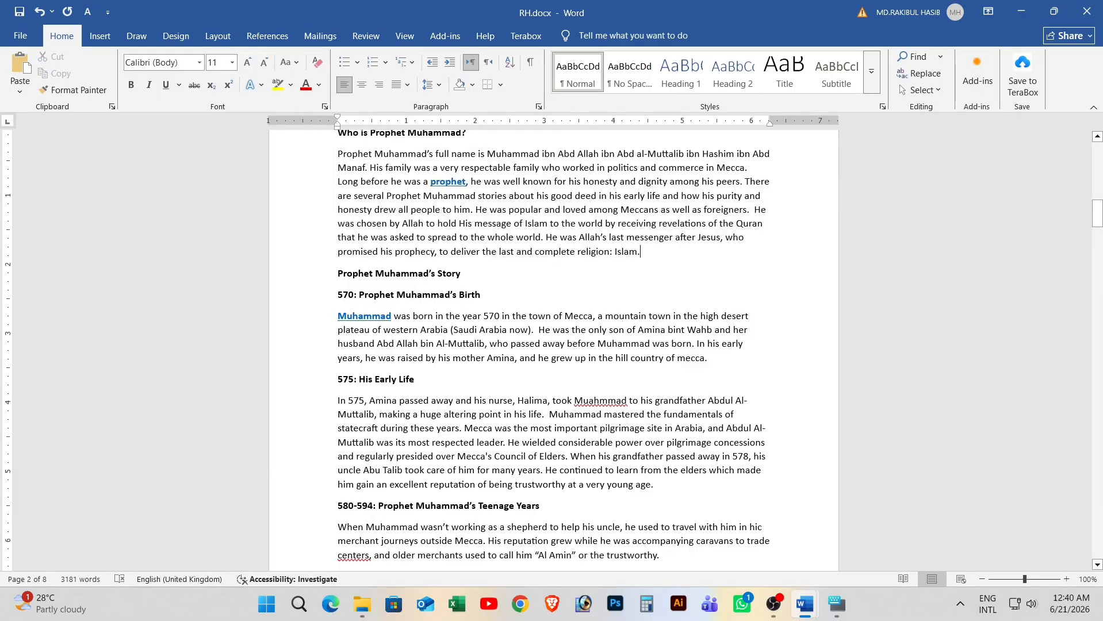
Examine the first page and its transition to the copied text at the start of the second page.
scroll(645, 250, "up", 20)
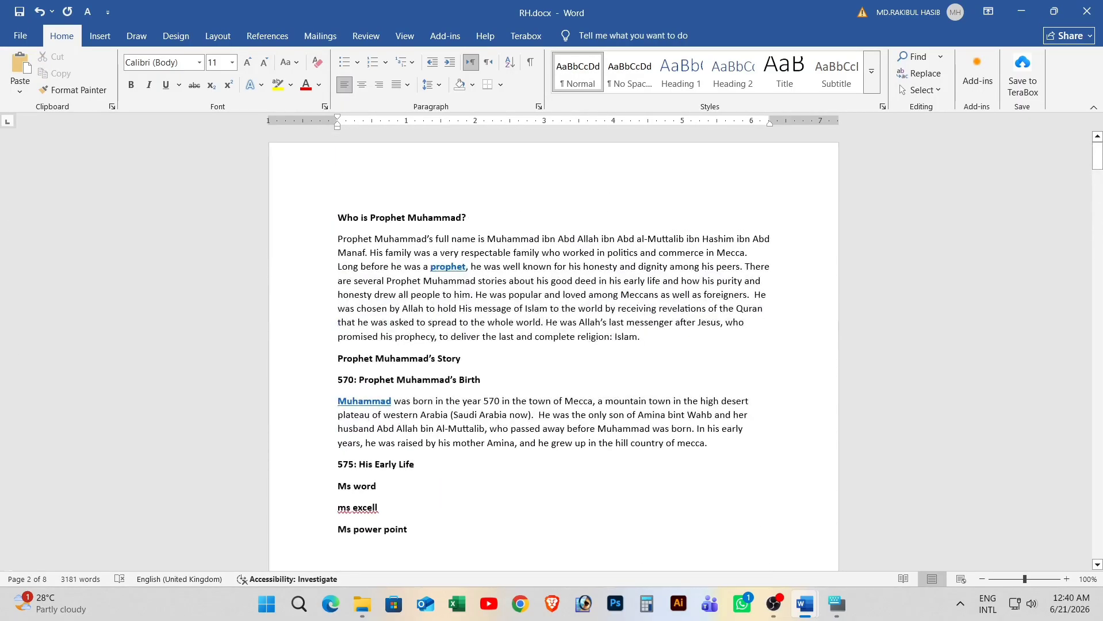
scroll(532, 300, "down", 12)
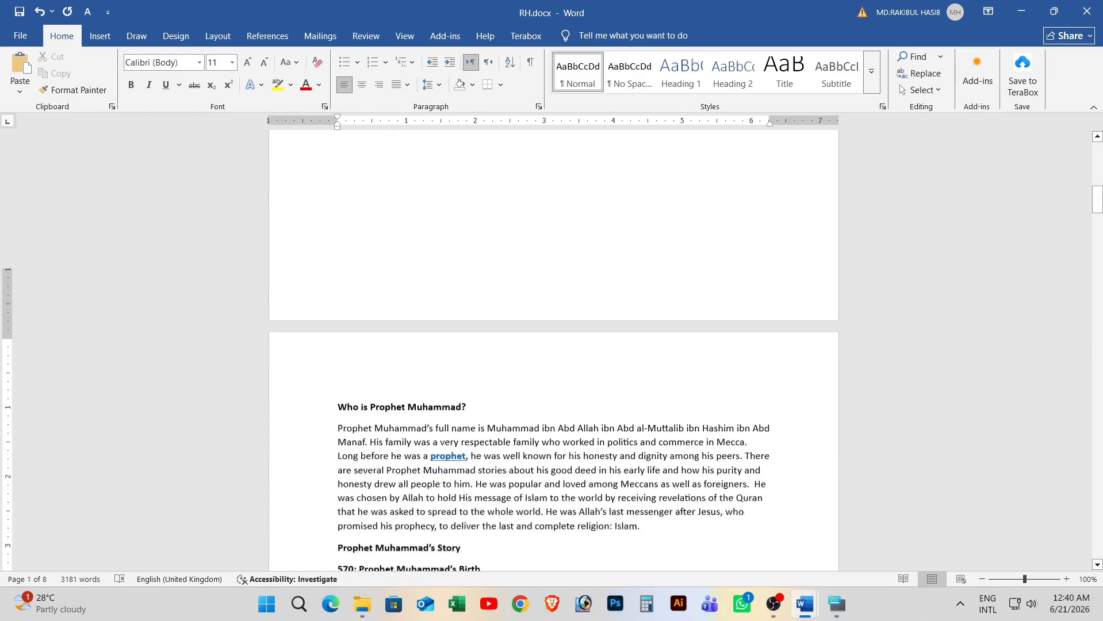
scroll(532, 300, "up", 10)
scroll(549, 404, "up", 2)
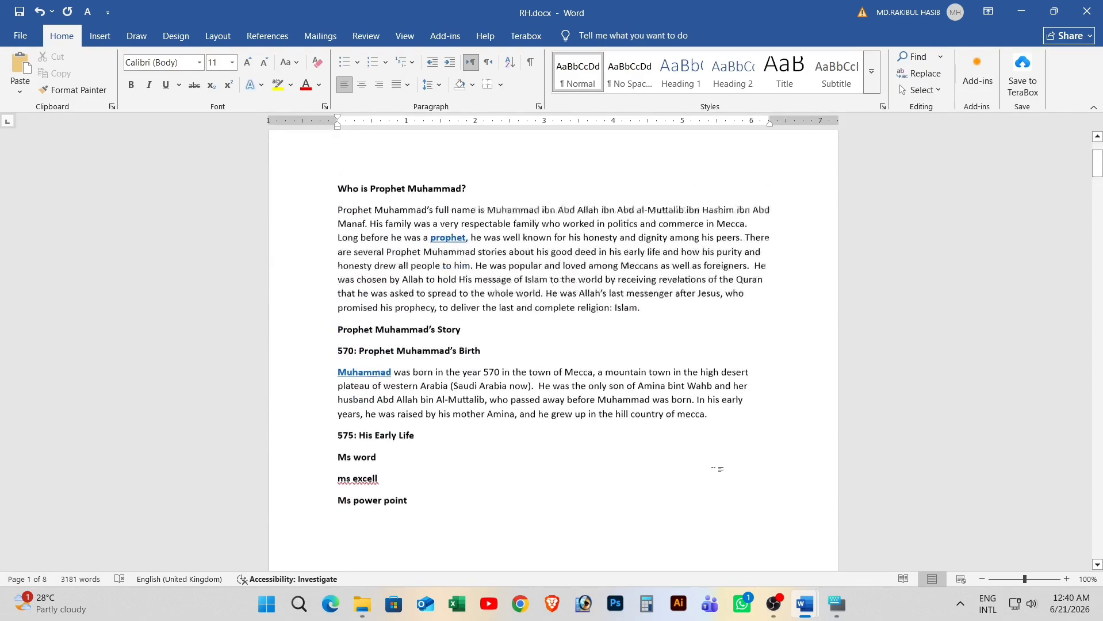
scroll(549, 405, "down", 10)
scroll(549, 405, "up", 8)
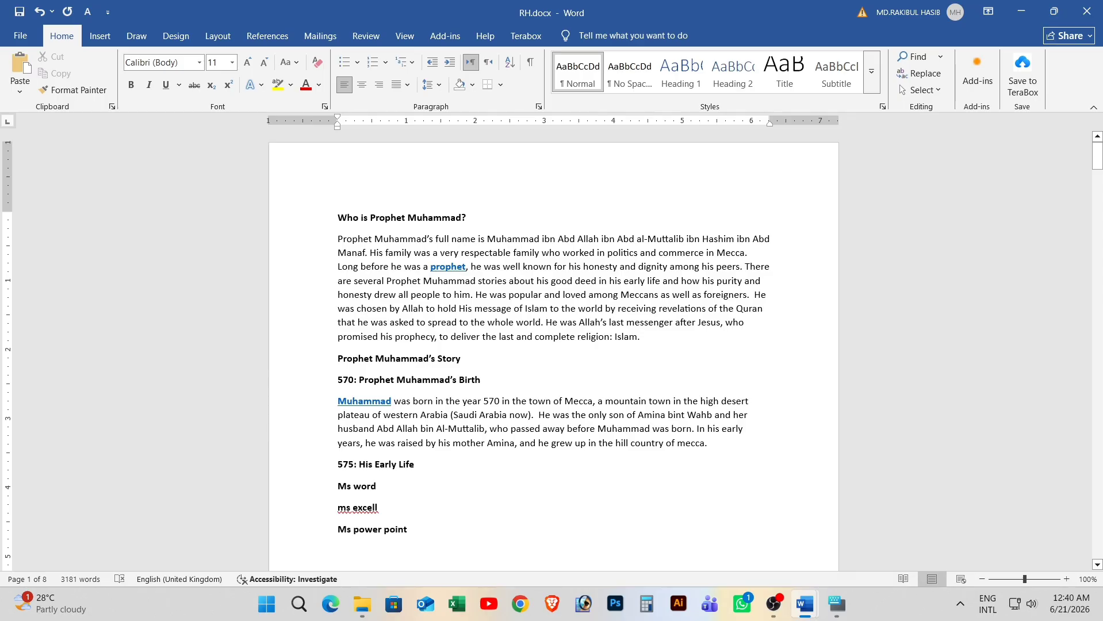
scroll(30, 568, "down", 5)
scroll(30, 567, "up", 7)
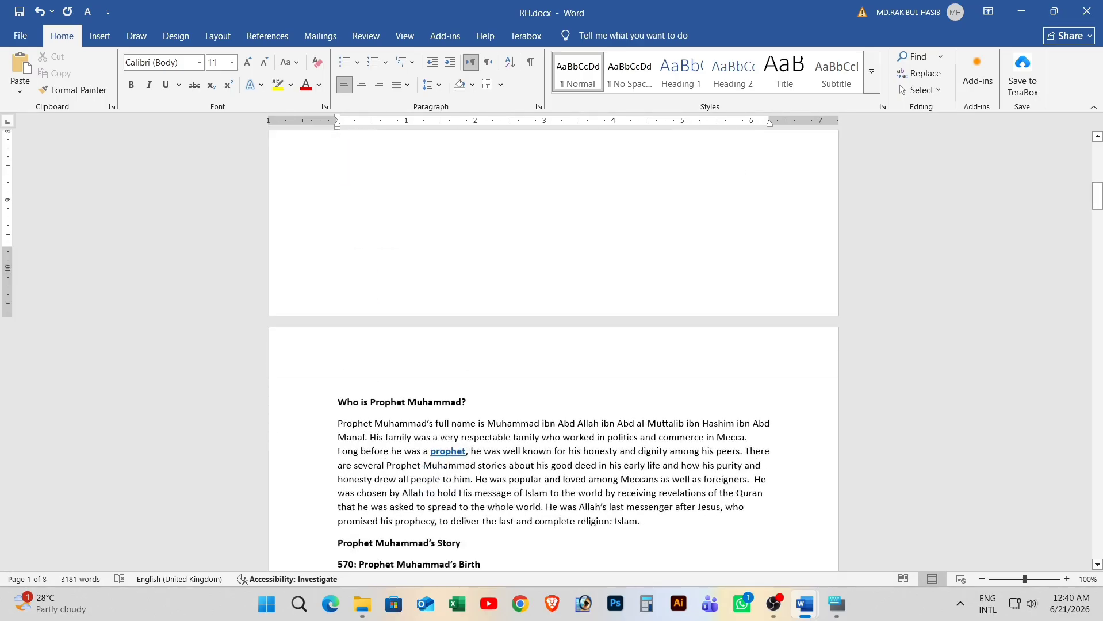
scroll(30, 568, "down", 8)
scroll(553, 346, "down", 5)
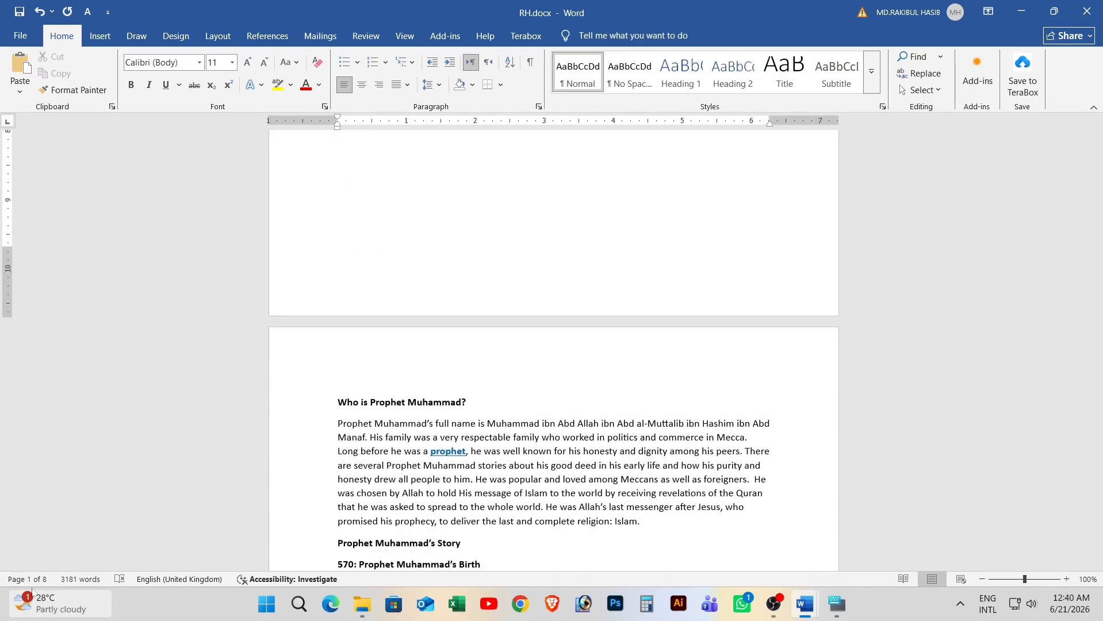
Place the cursor on the second, fourth, sixth and eighth pages in turn to check the current page number.
scroll(554, 345, "up", 4)
scroll(553, 345, "down", 7)
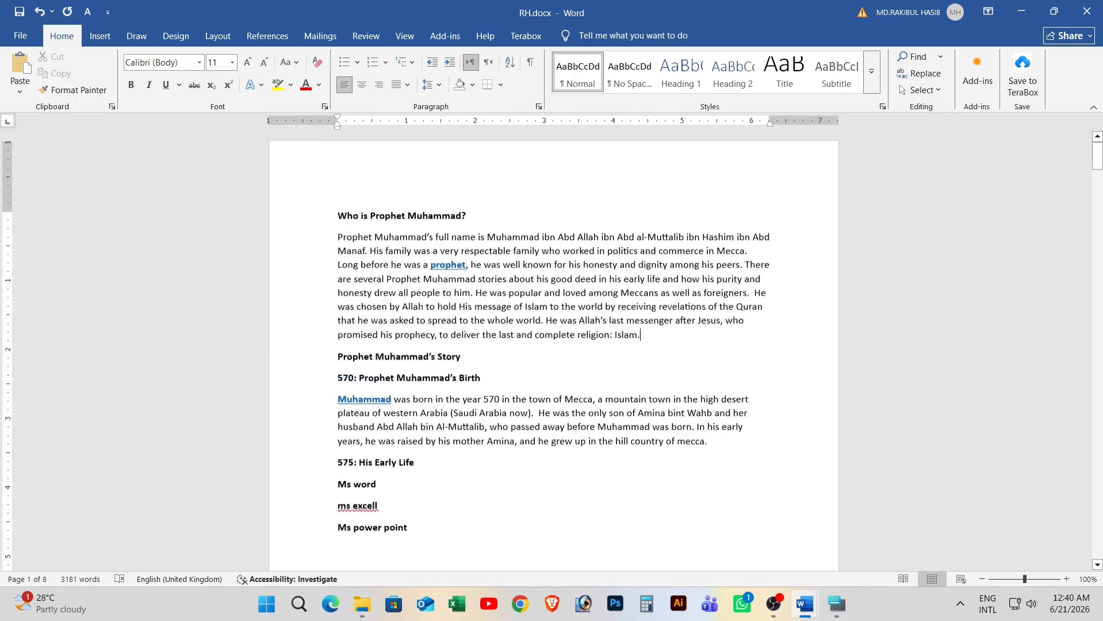
scroll(553, 345, "down", 20)
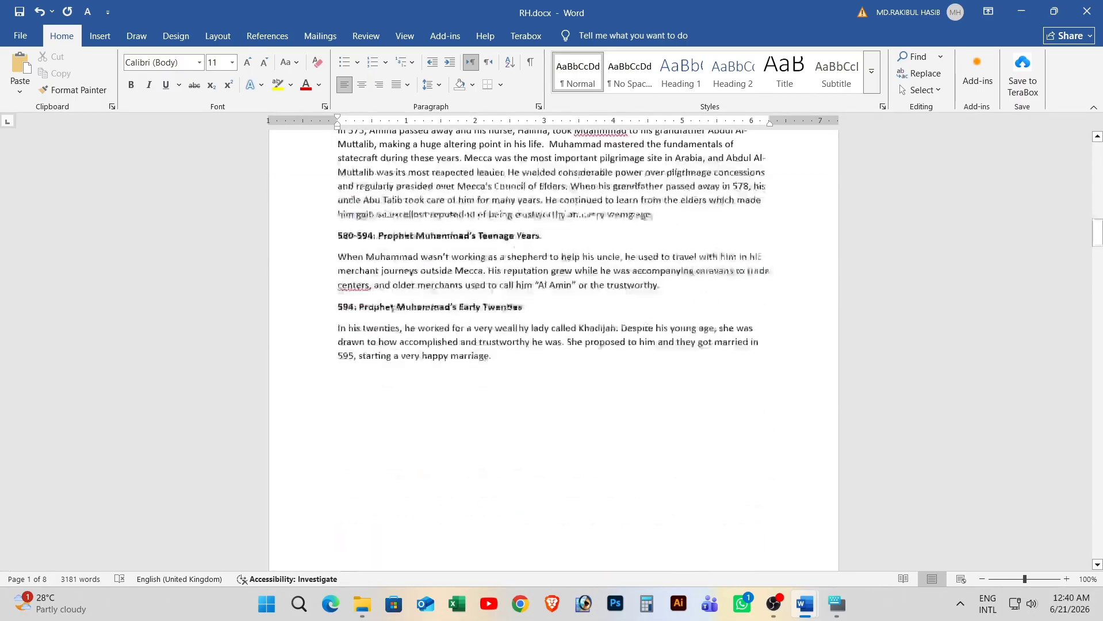
left_click(495, 321)
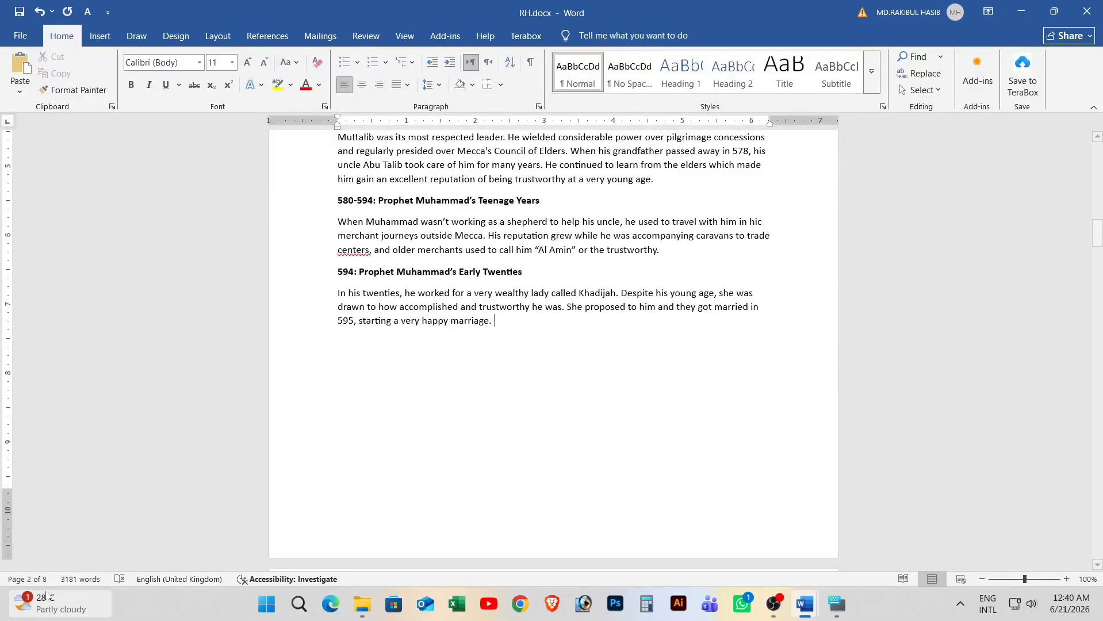
left_click_drag(1097, 234, 1097, 346)
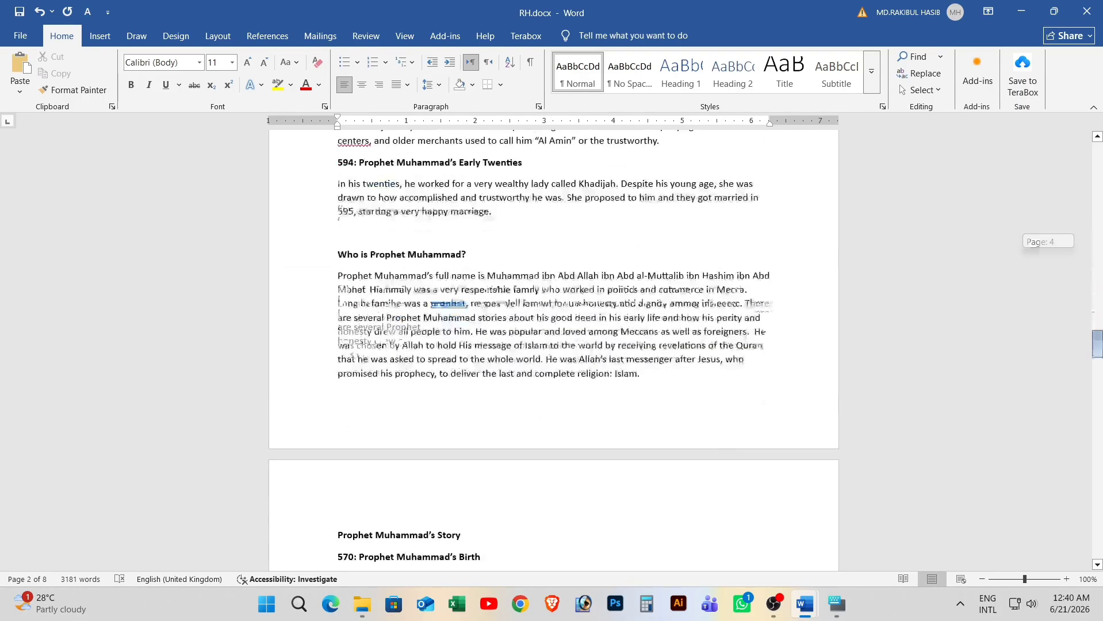
left_click(640, 374)
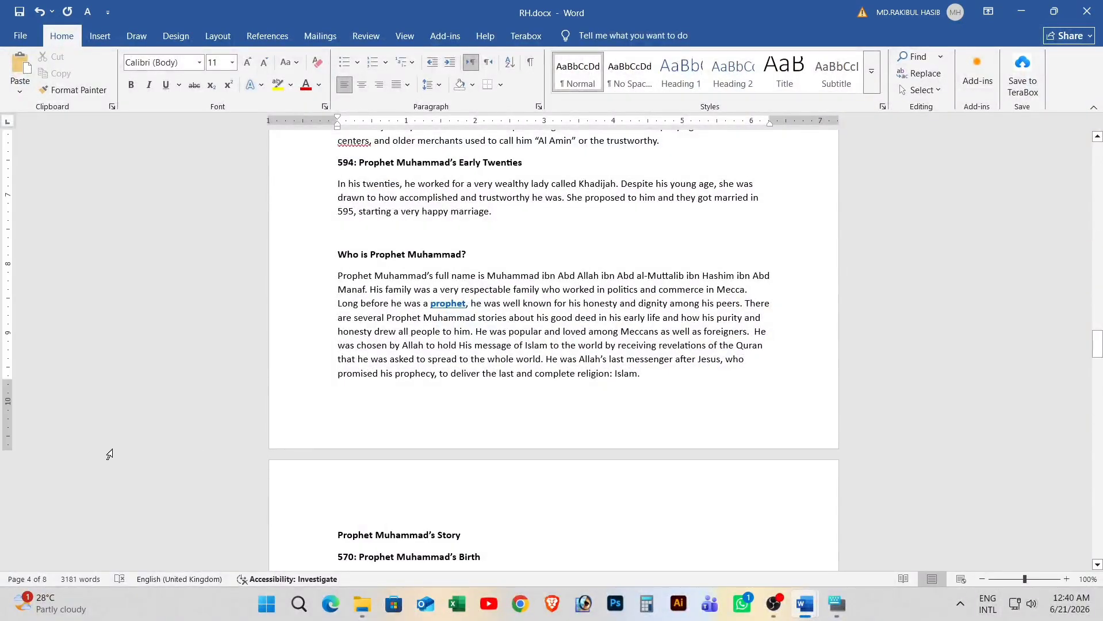
left_click_drag(1097, 344, 1096, 452)
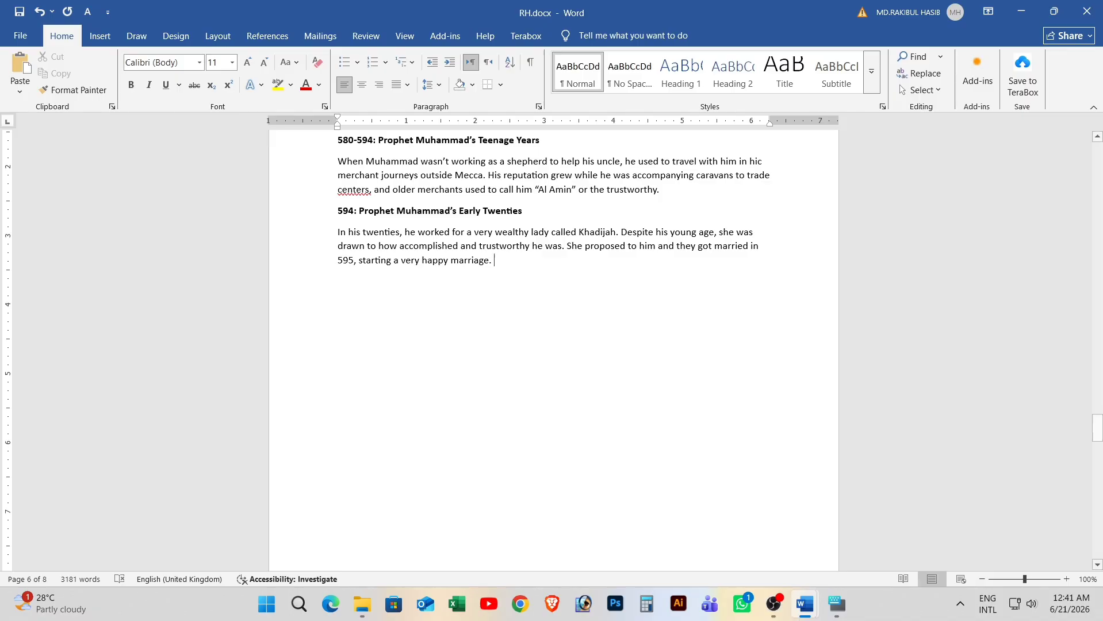
scroll(553, 351, "down", 20)
scroll(553, 351, "down", 5)
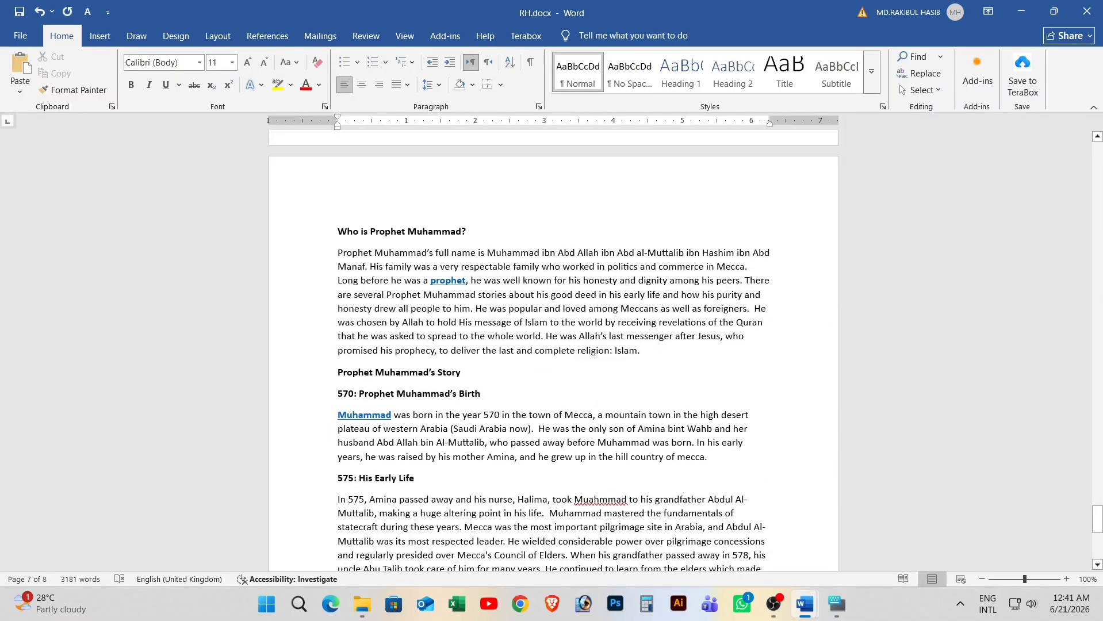
type("580-594: Prophet Muhammad’s Teenage Years When Muhammad wasn’t working as a shepherd to help his uncle, he used to travel with him in hic merchant journeys outside Mecca. His reputation grew while he was accompanying caravans to trade centers, and older merchants used to call him \"Al Amin\" or the trustworthy. 594: Prophet Muhammad’s Early Twenties In his twenties, he worked for a very wealthy lady called Khadijah. Despite his young age, she was drawn to how accomplished and trustworthy he was. She proposed to him and they got married in 595, starting a very happy marriage.")
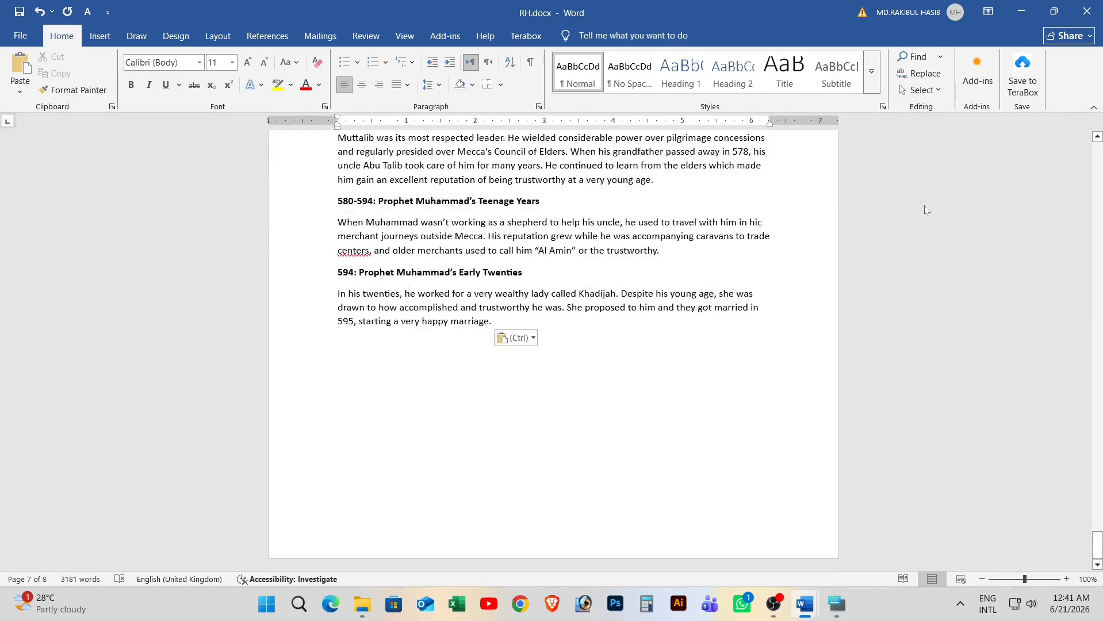
left_click(762, 284)
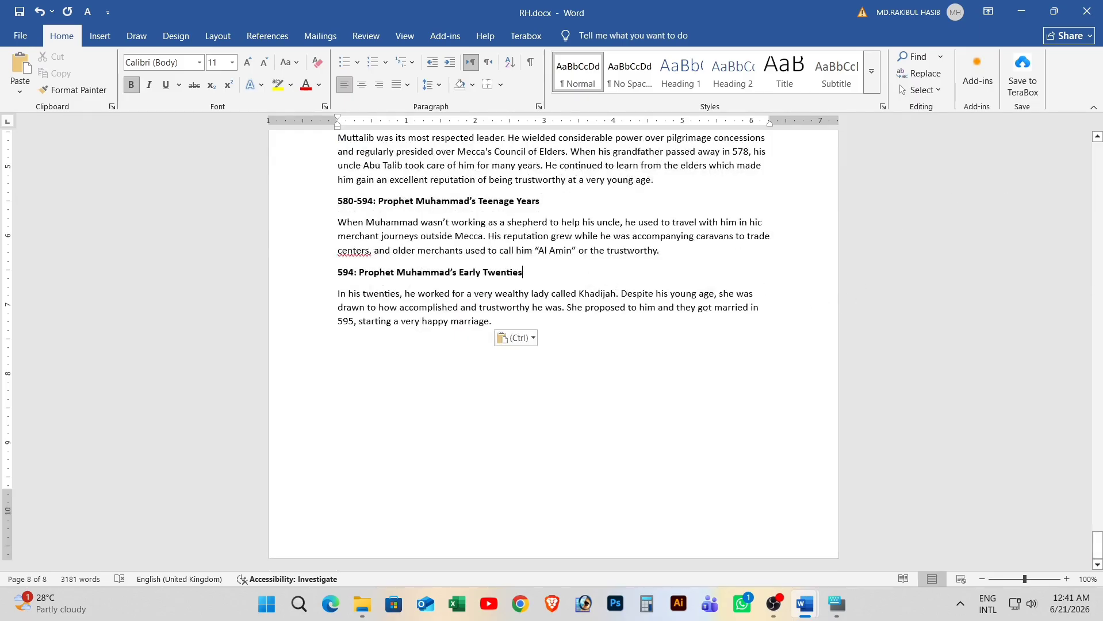
left_click_drag(1095, 549, 1096, 424)
Add the text "a man is a" after the last sentence on page 6 to check the word count.
left_click(529, 308)
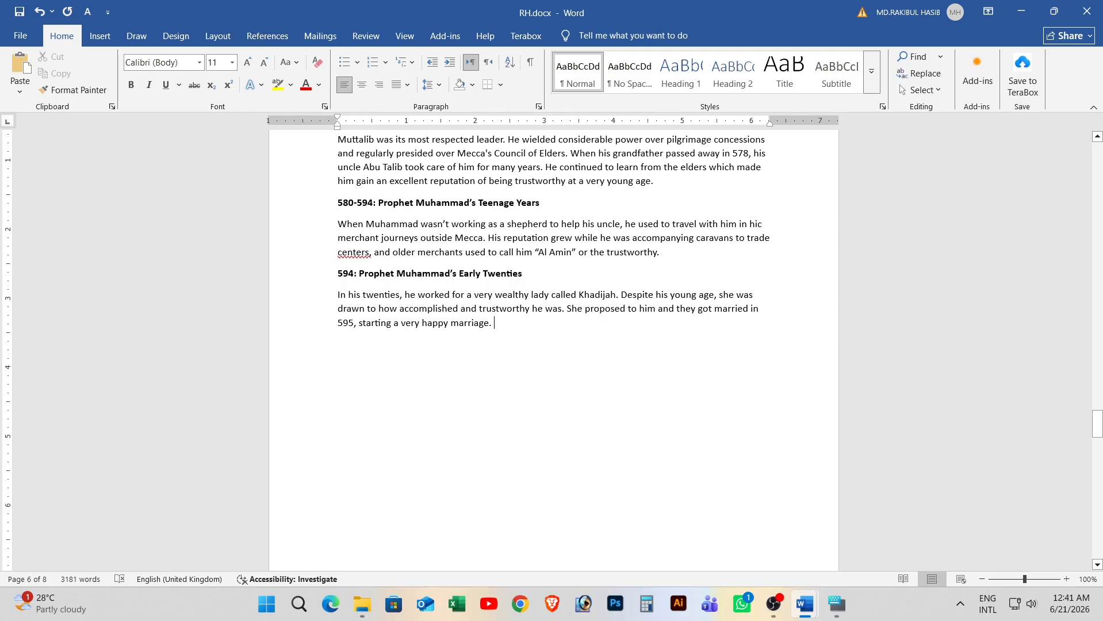
type("a ")
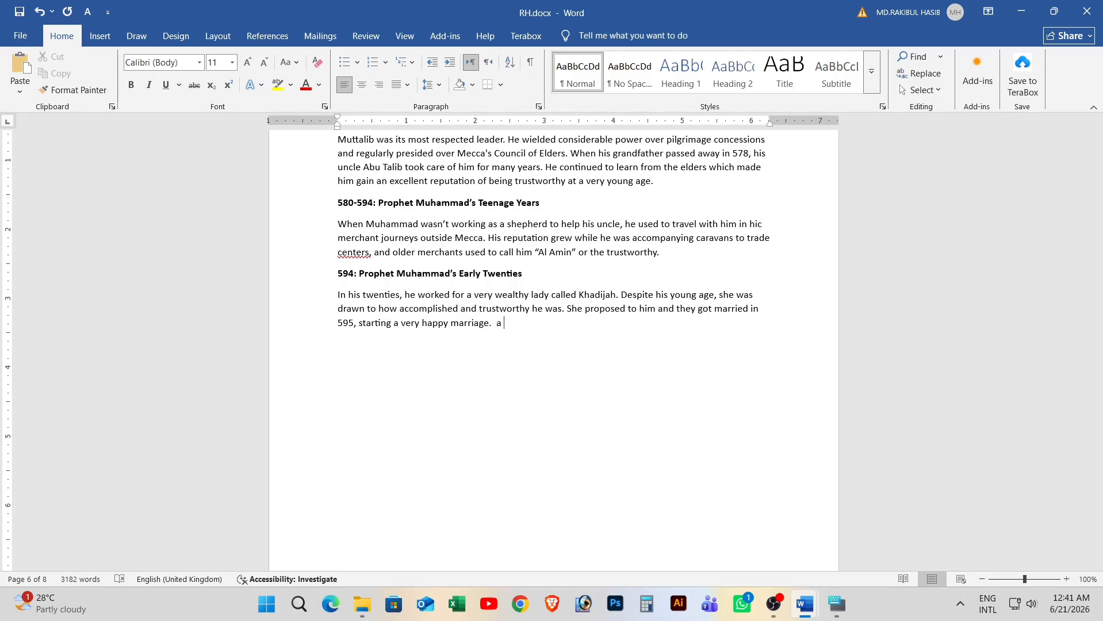
type("ma nis")
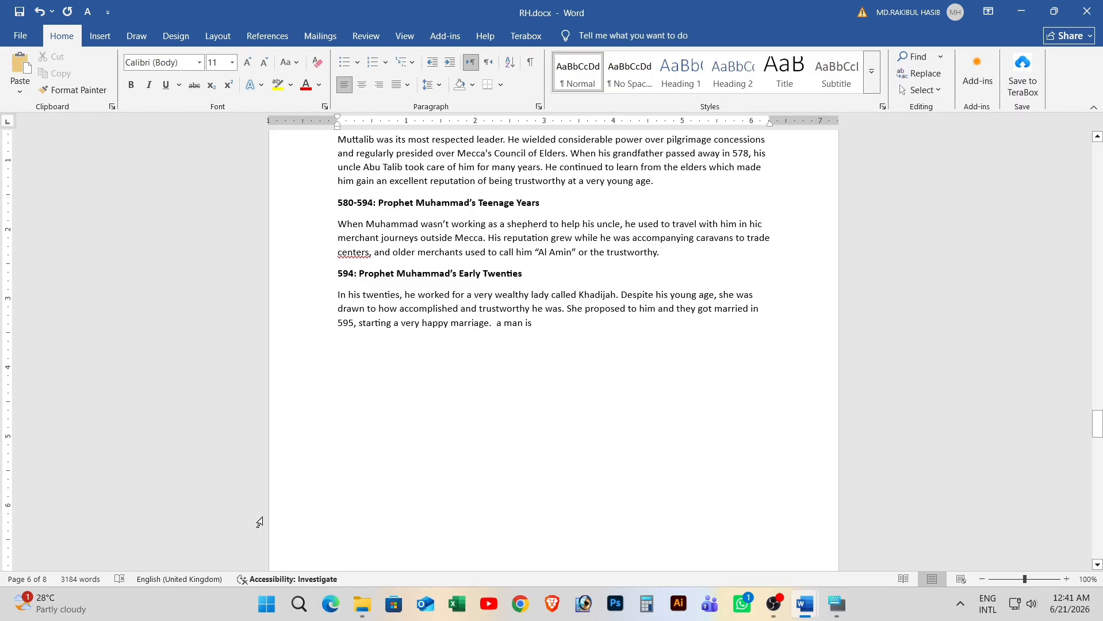
type("a")
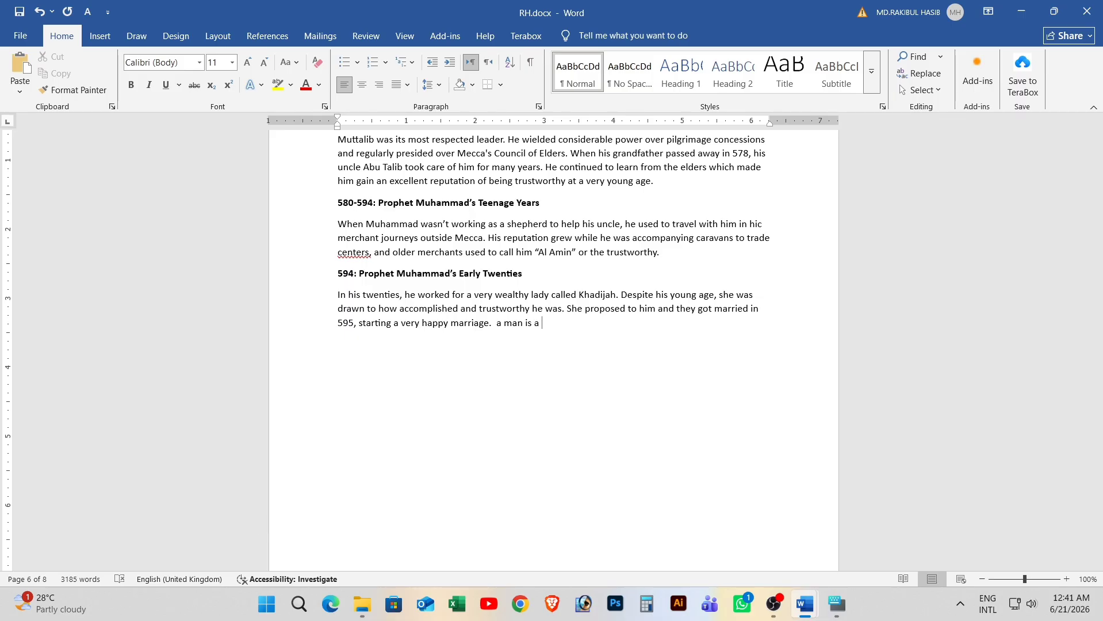
Delete the words "a man is a" from the end of the paragraph on page 6.
key("BackSpace")
key("BackSpace")
key("BackSpace")
key("BackSpace")
key("BackSpace")
key("BackSpace")
key("BackSpace")
key("BackSpace")
key("BackSpace")
key("BackSpace")
key("BackSpace")
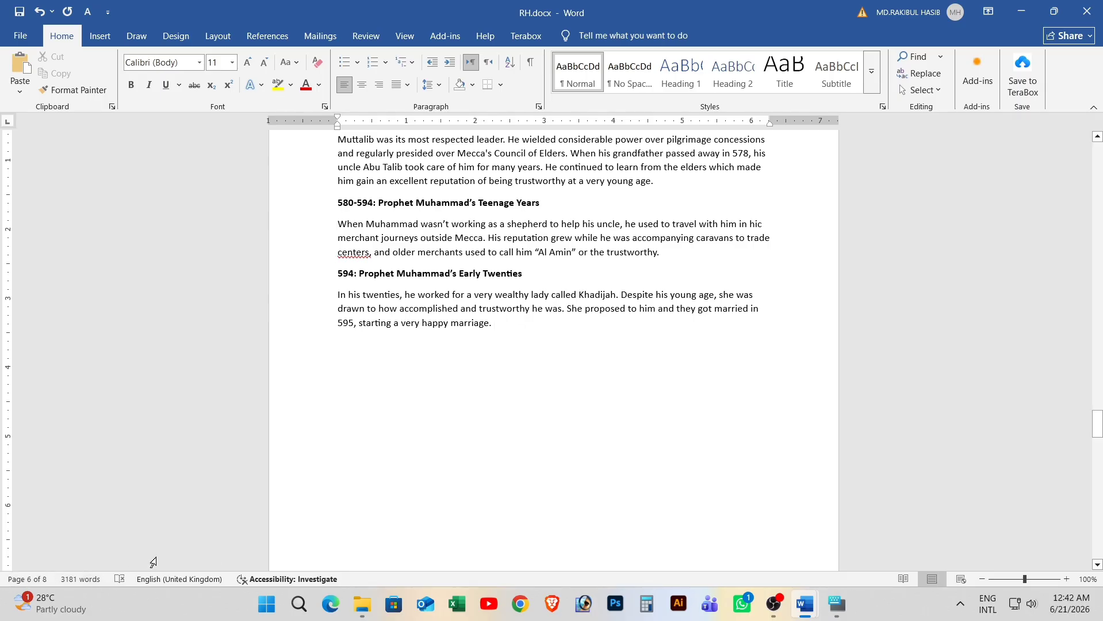
Append the text "This is bangaldesh" after "starting a very happy marriage." on page 6.
type("Tis")
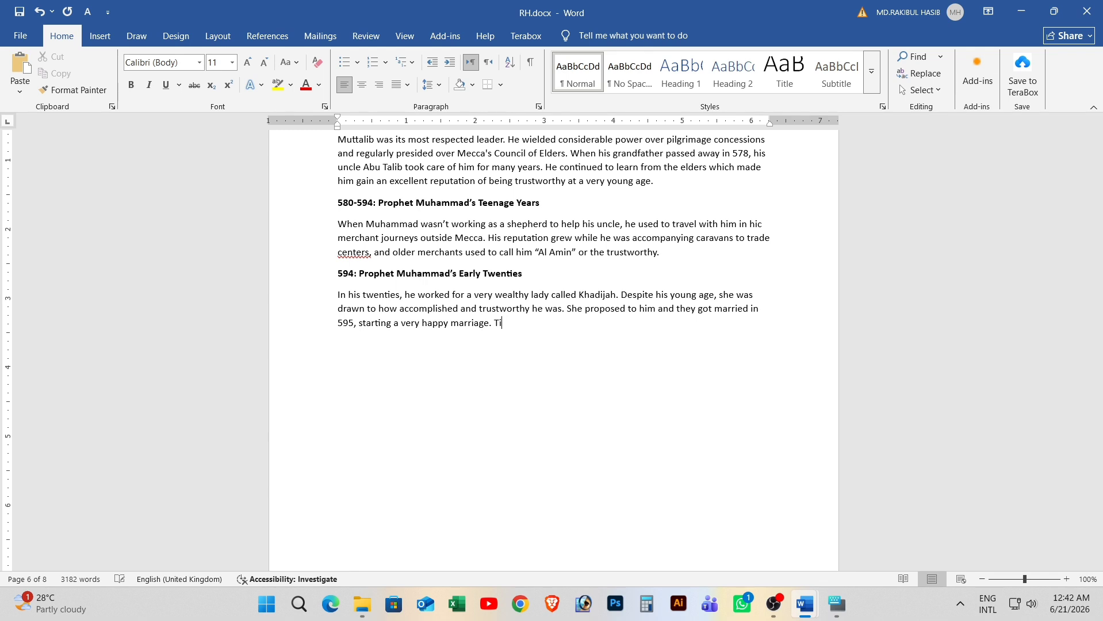
key("BackSpace")
type("his is bangala")
key("BackSpace")
type("desh")
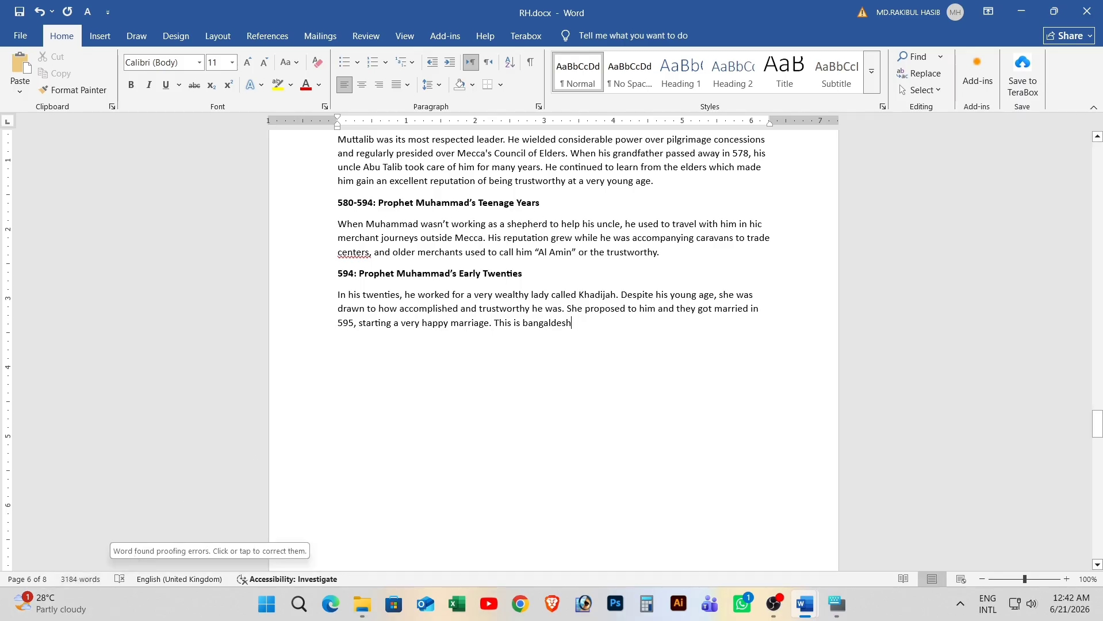
View the document in Read Mode, paging back to the start and forward towards the end, and return to Print Layout.
scroll(553, 346, "up", 15)
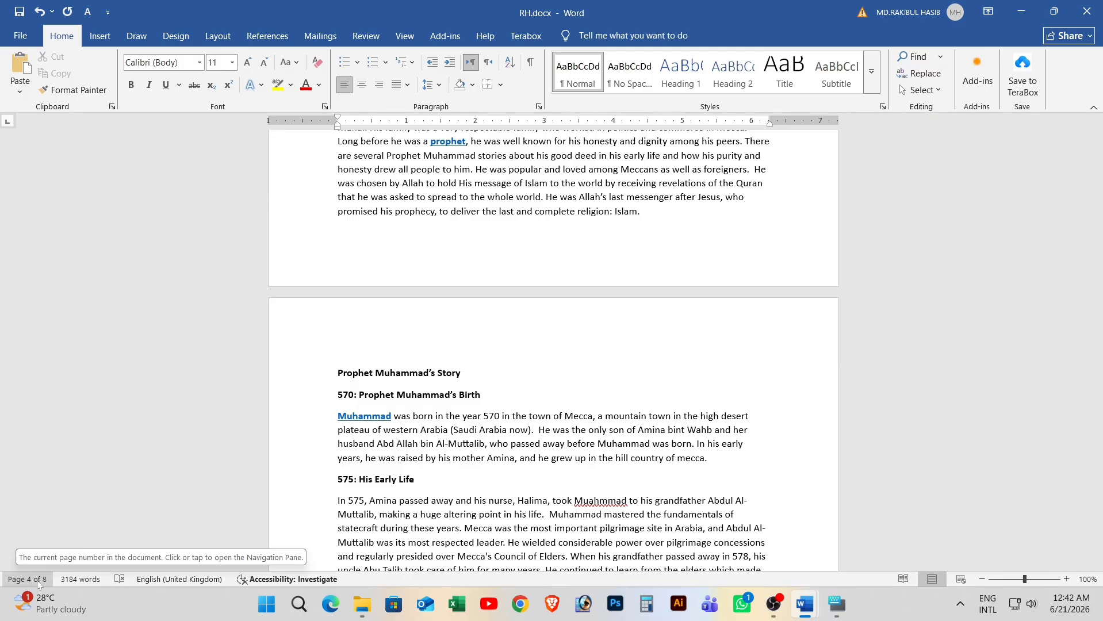
scroll(18, 584, "up", 5)
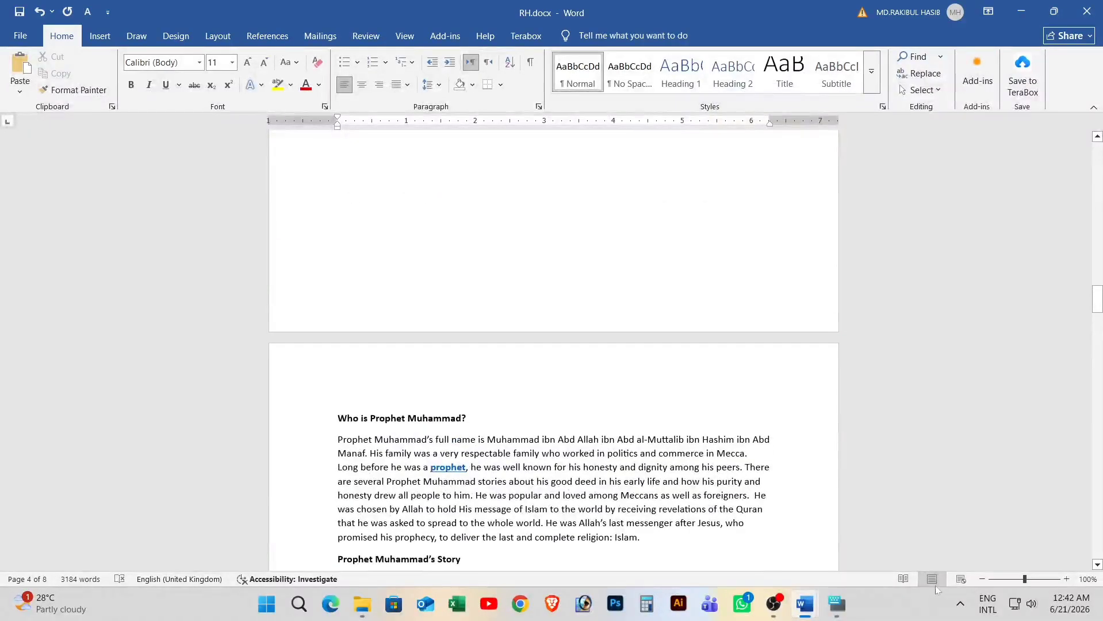
left_click(905, 581)
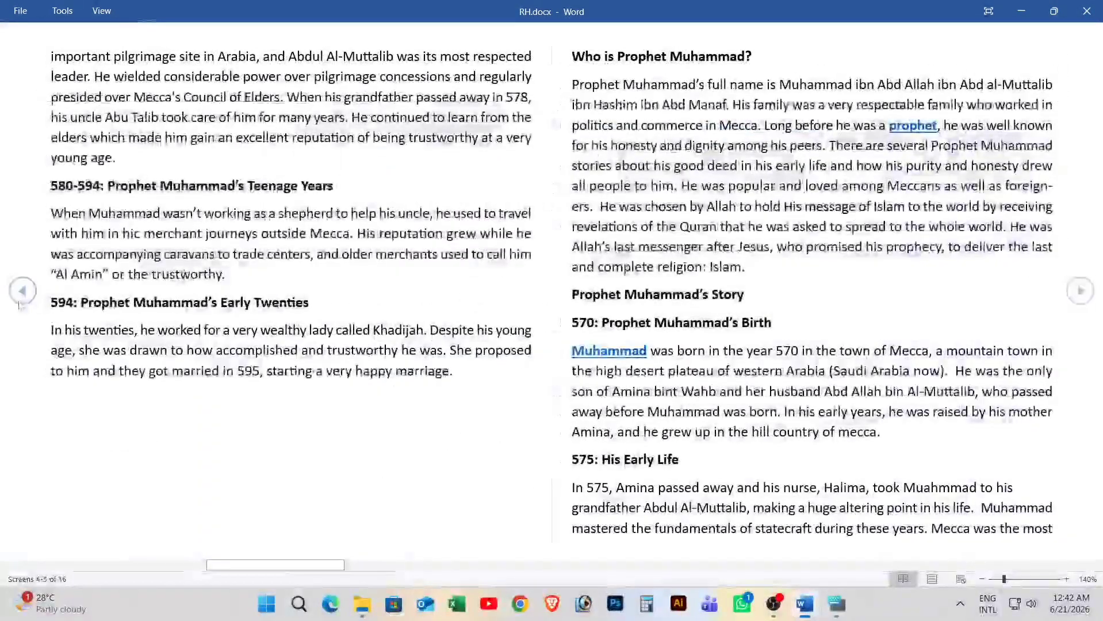
left_click(20, 300)
left_click(21, 296)
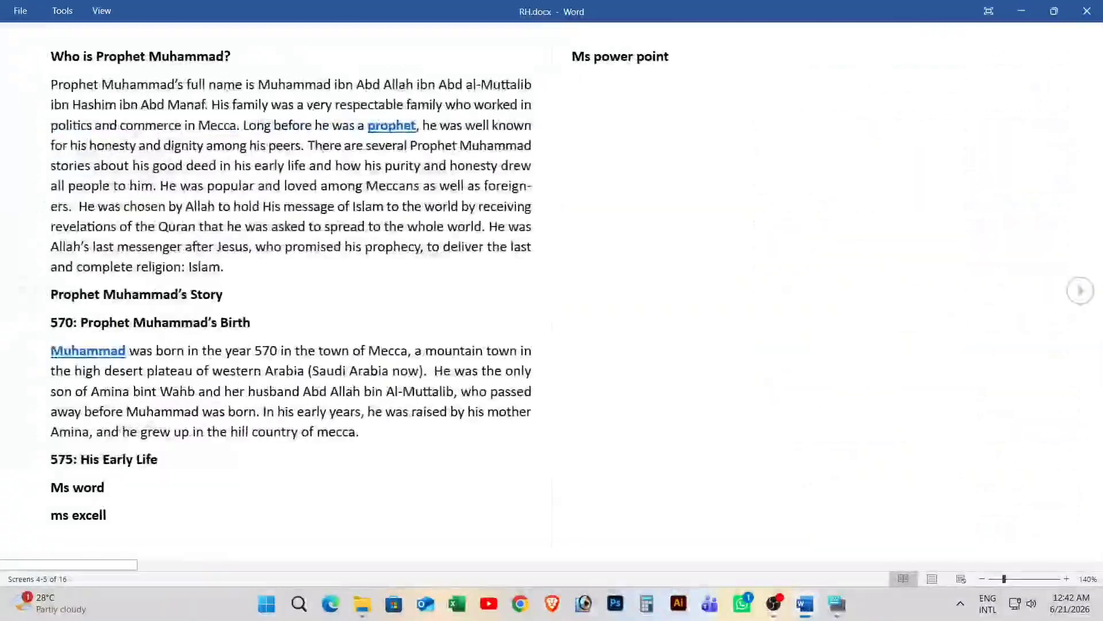
left_click(1084, 292)
left_click(1084, 292)
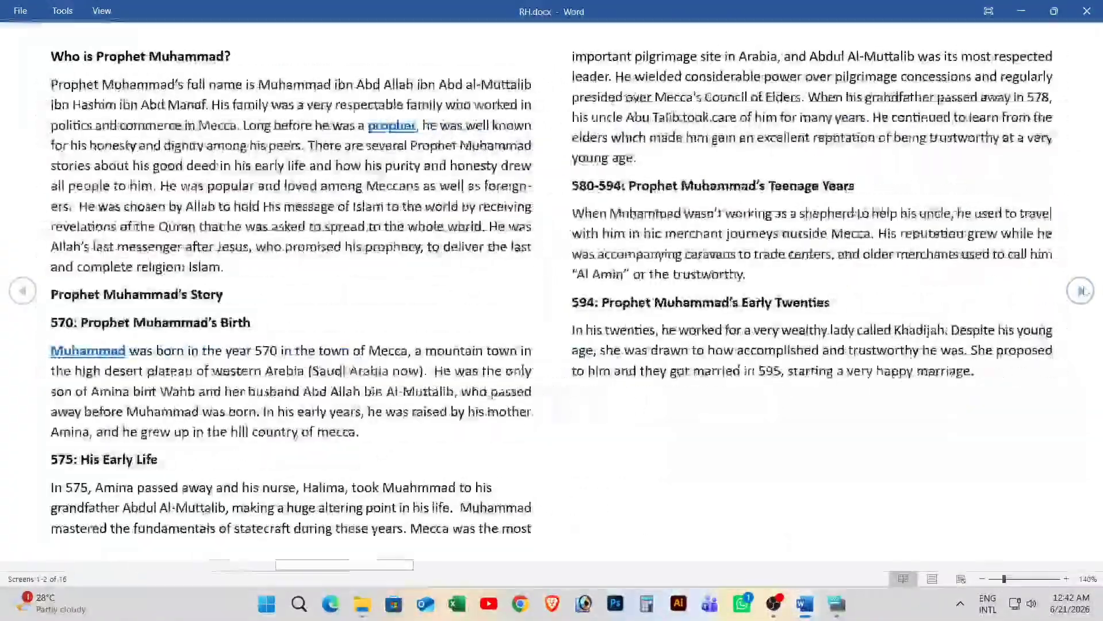
left_click(1084, 292)
left_click(1084, 291)
left_click(1084, 291)
left_click(1084, 292)
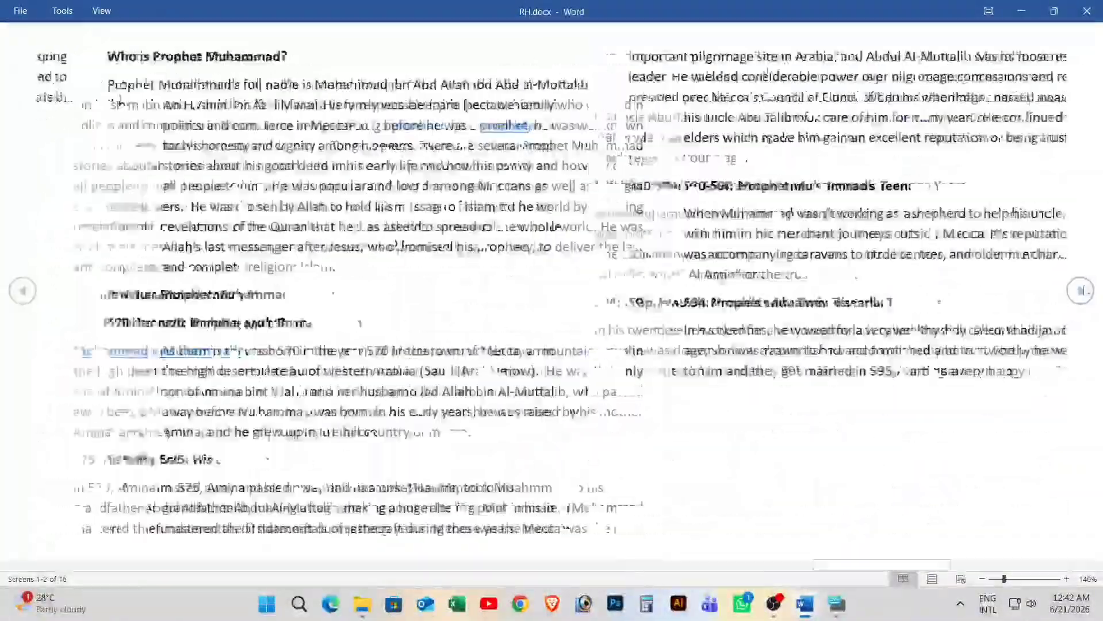
left_click(932, 579)
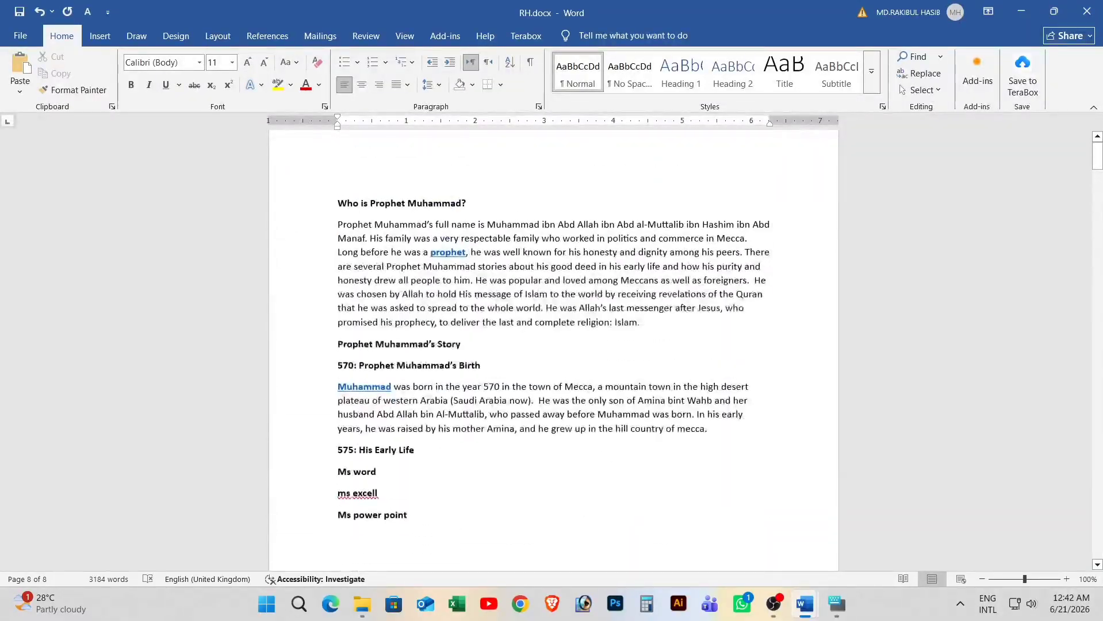
scroll(553, 350, "up", 1)
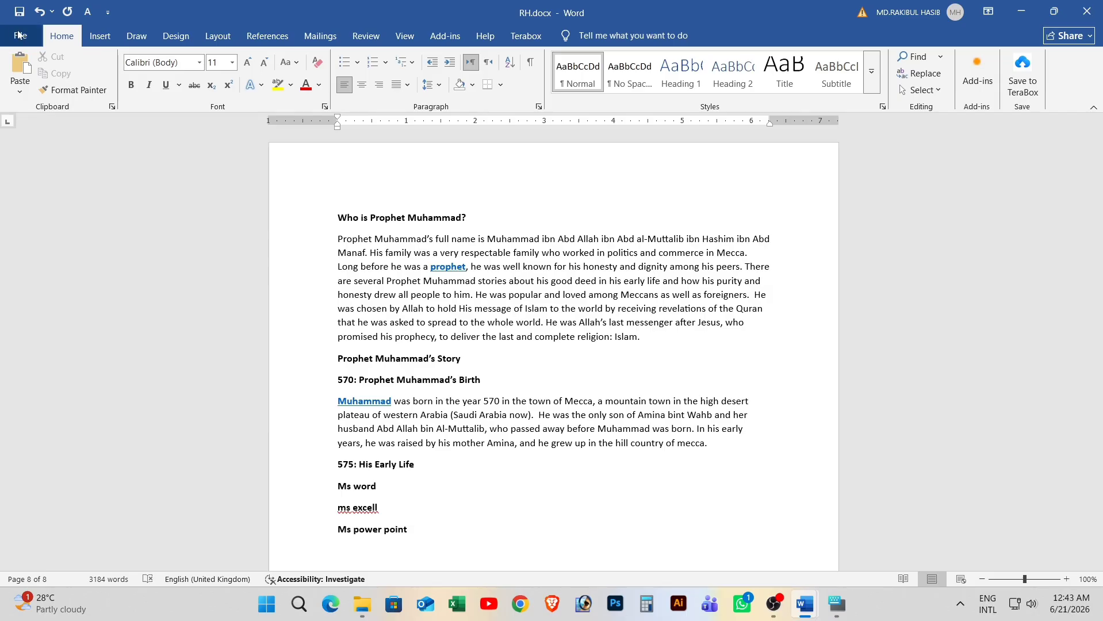
Look through the available Insert, Draw and Design commands.
left_click(99, 36)
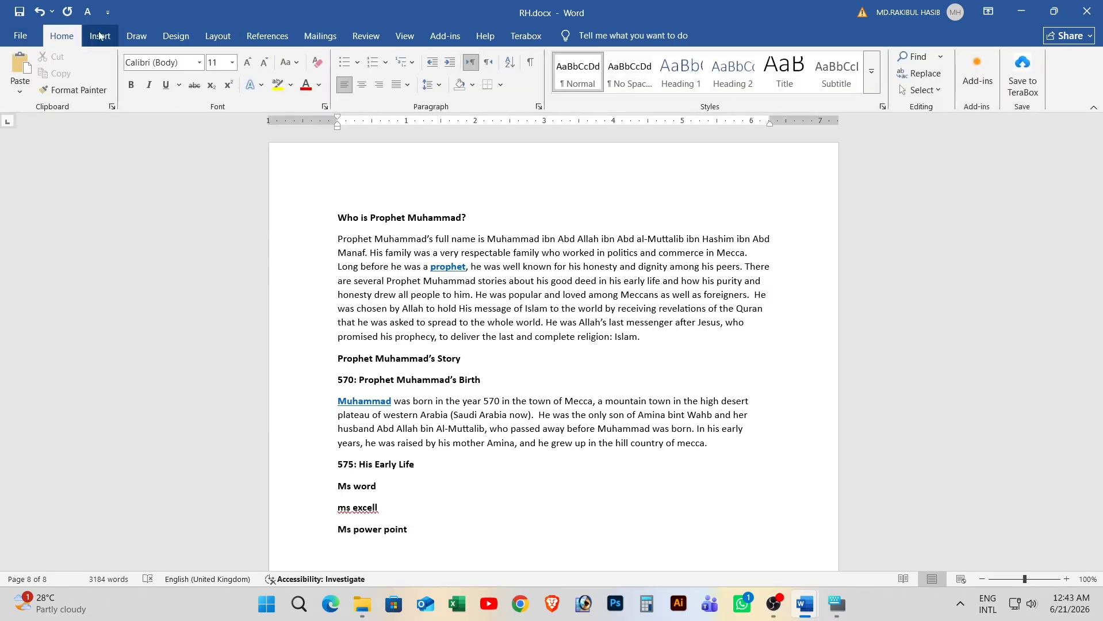
left_click(99, 35)
scroll(110, 37, "down", 2)
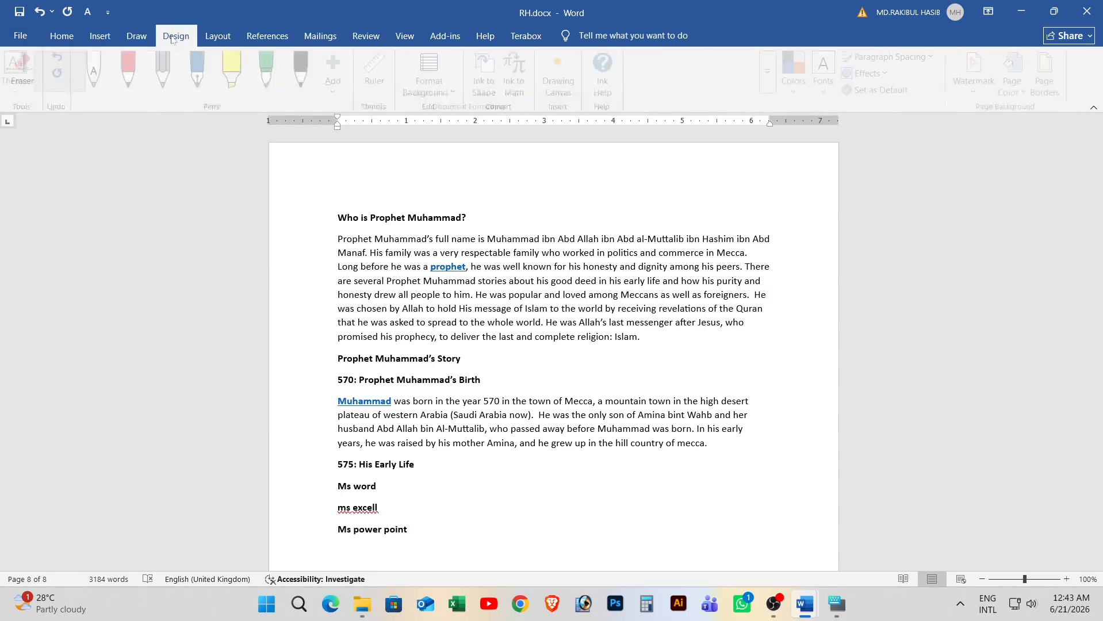